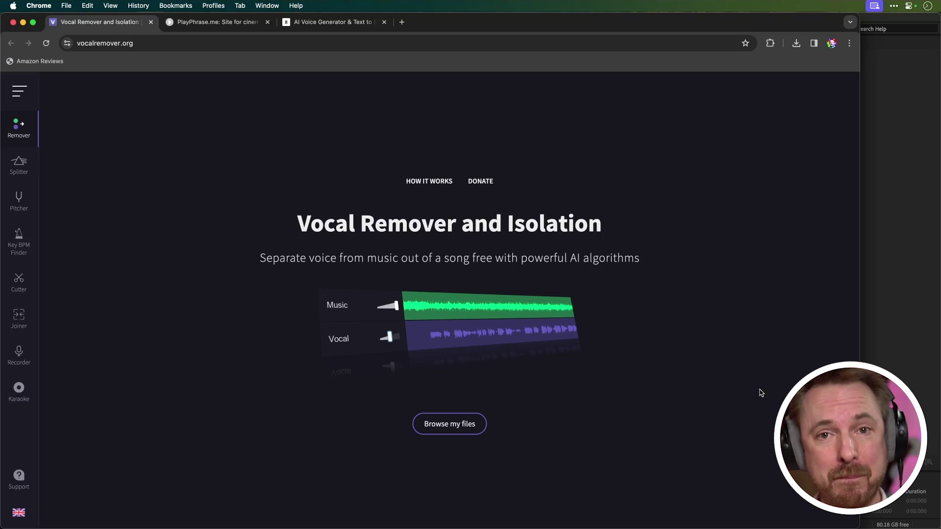
Step: Preview FJF Intro Jingle.wav from the Downloads folder and load it into the vocal remover
{"action": "left_click", "coordinate": [482, 434]}
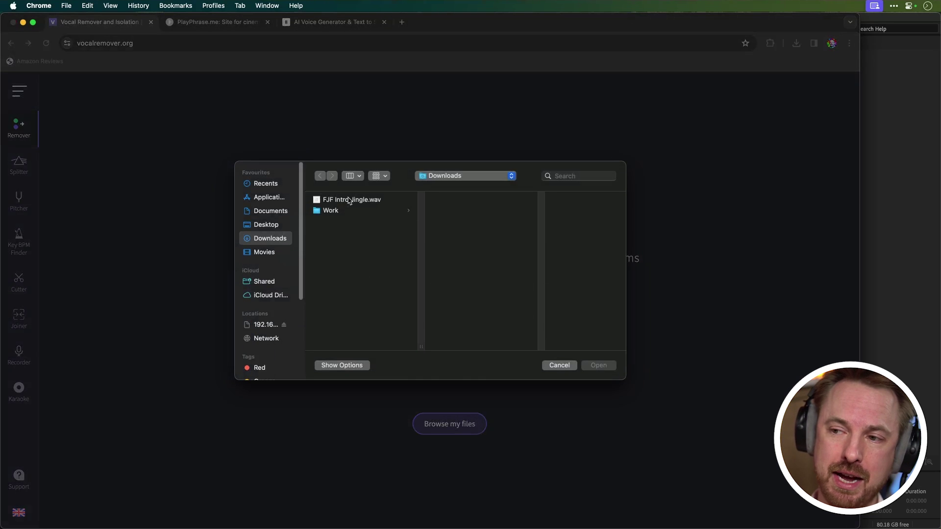
{"action": "left_click", "coordinate": [351, 201]}
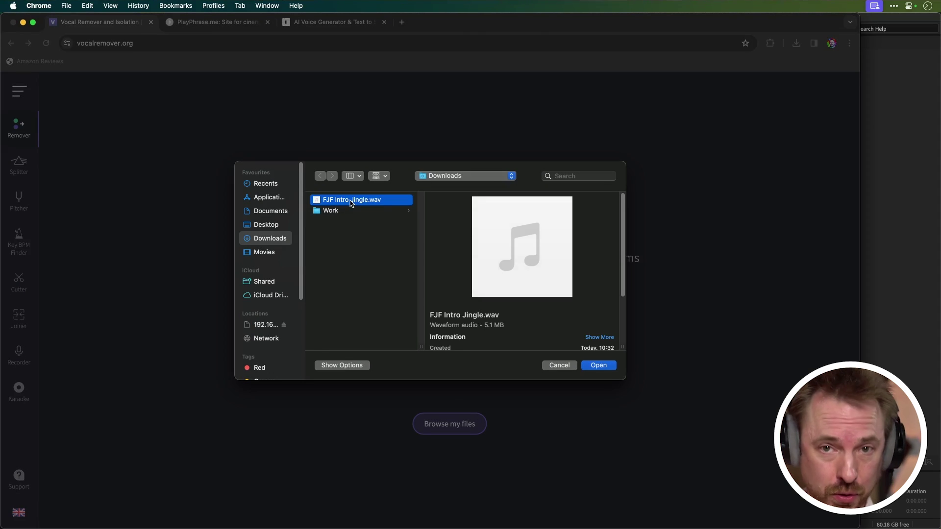
{"action": "key", "text": "space"}
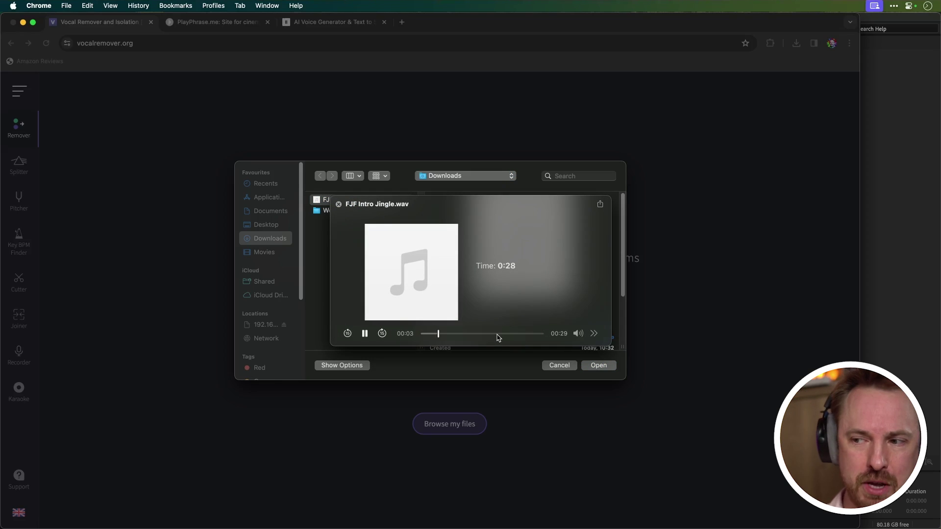
{"action": "left_click", "coordinate": [505, 335]}
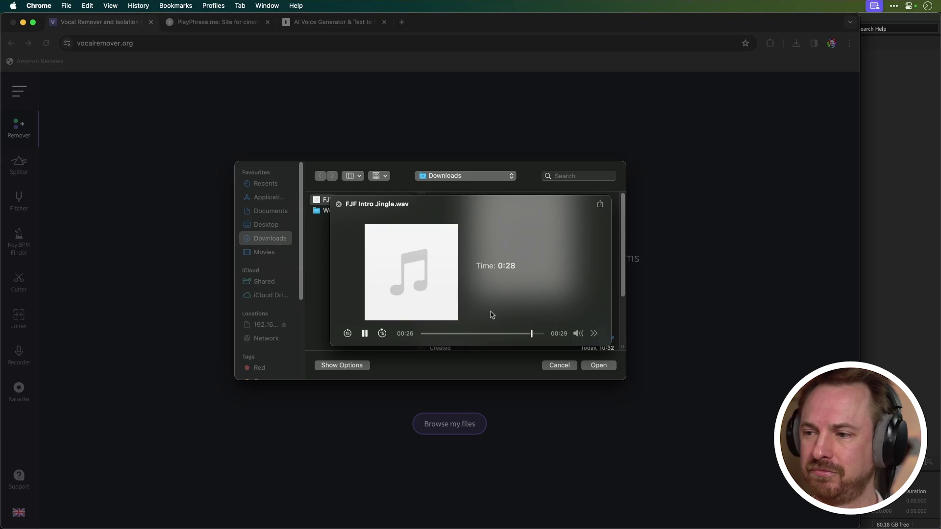
{"action": "key", "text": "space"}
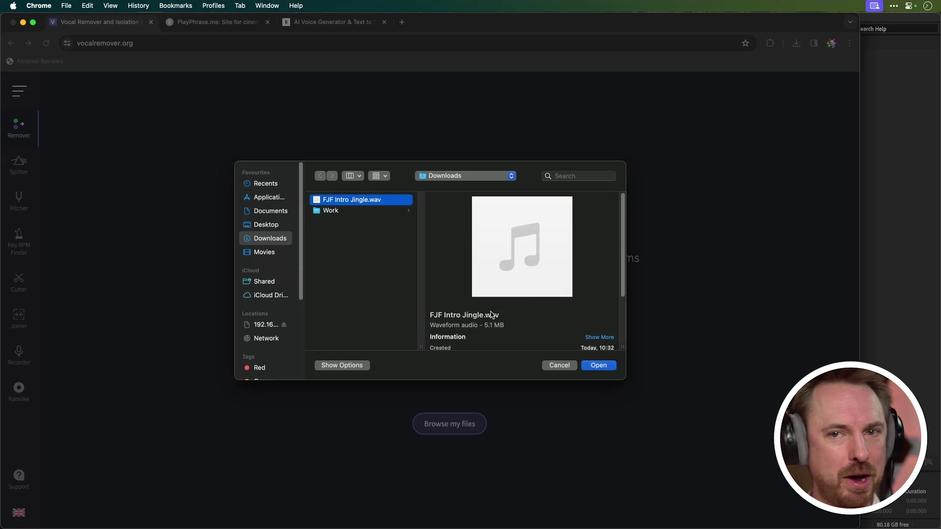
{"action": "left_click", "coordinate": [608, 369]}
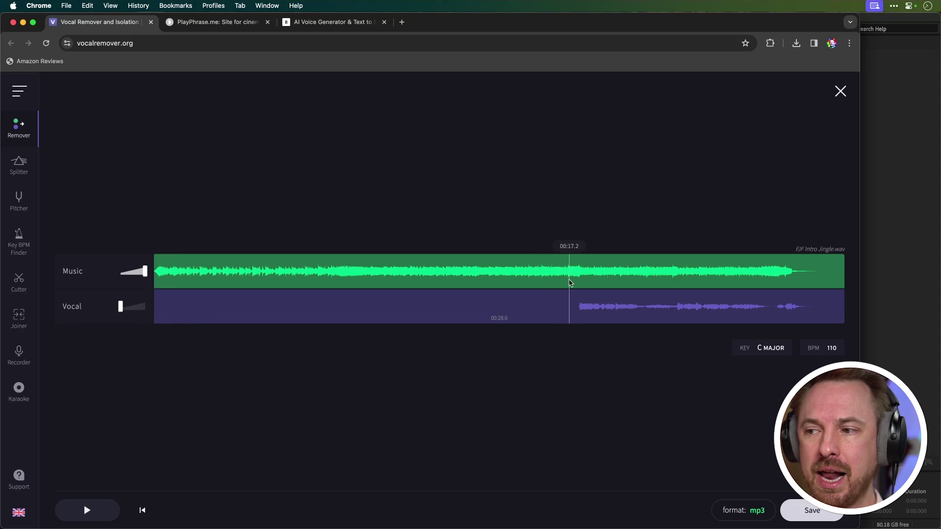
Step: Play the separated music on its own from about 17.1 seconds, and return the playhead to that point
{"action": "left_click", "coordinate": [568, 284]}
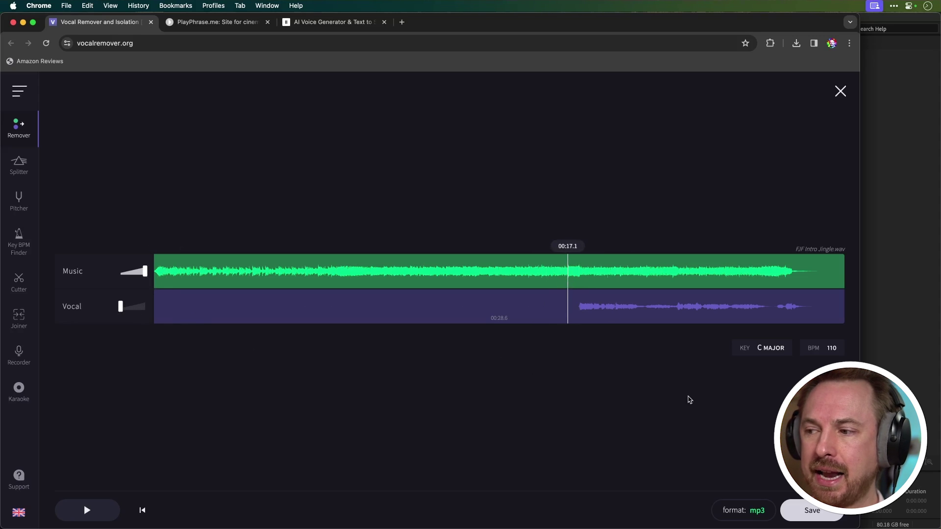
{"action": "key", "text": "space"}
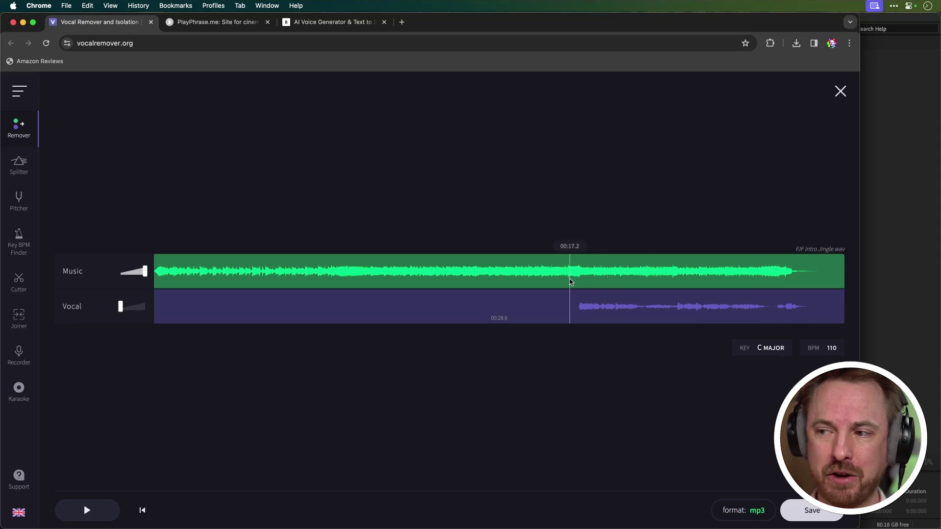
{"action": "left_click", "coordinate": [569, 284]}
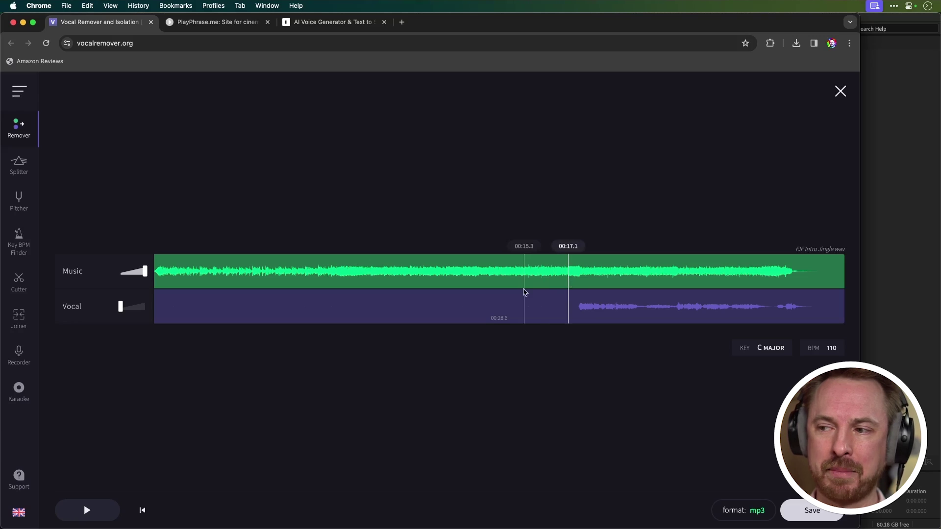
Step: Mute the music, raise the vocal level to 100, and play the isolated vocals from about 17.1 seconds
{"action": "left_click_drag", "start_coordinate": [145, 272], "coordinate": [112, 271]}
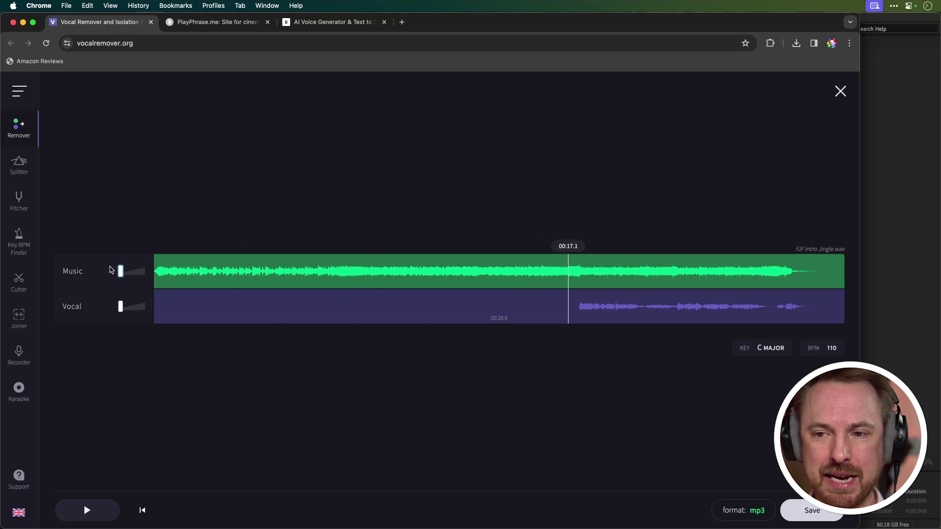
{"action": "left_click_drag", "start_coordinate": [122, 309], "coordinate": [147, 308]}
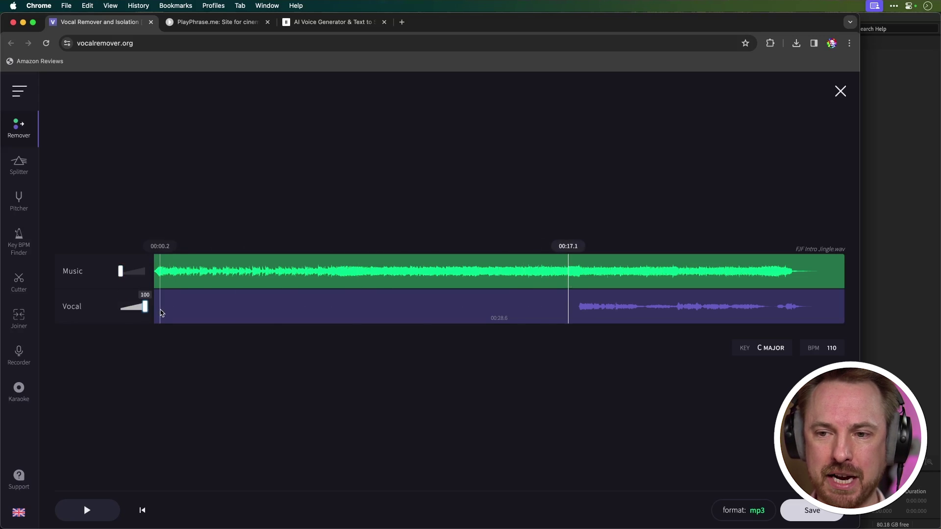
{"action": "key", "text": "space"}
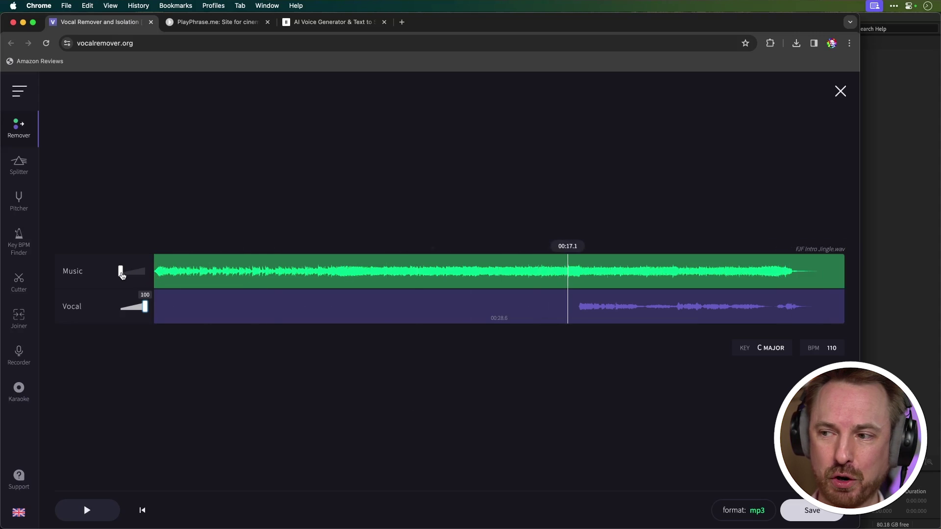
{"action": "key", "text": "space"}
Step: Restore the music to full level, mute the vocals, and save only the music part as an mp3
{"action": "left_click_drag", "start_coordinate": [122, 275], "coordinate": [146, 272]}
{"action": "left_click_drag", "start_coordinate": [144, 308], "coordinate": [121, 313]}
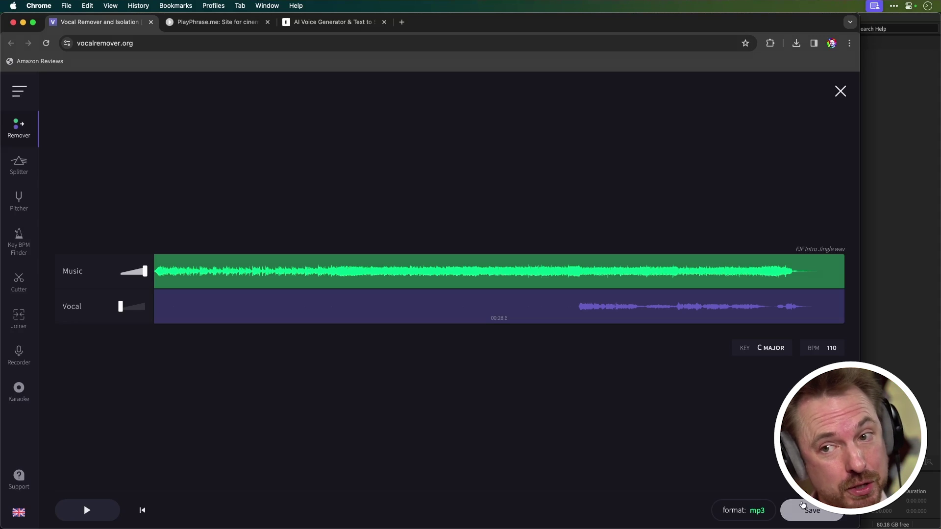
{"action": "left_click", "coordinate": [802, 504]}
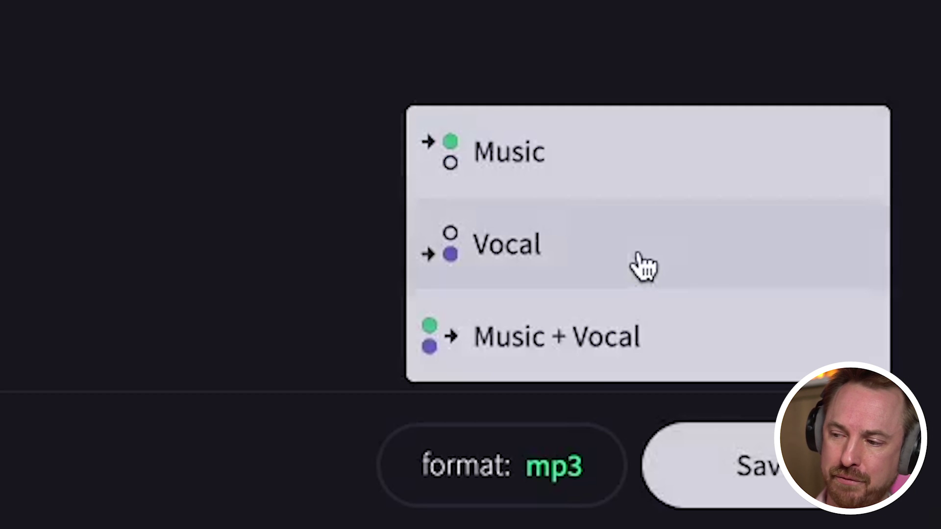
{"action": "left_click", "coordinate": [613, 164]}
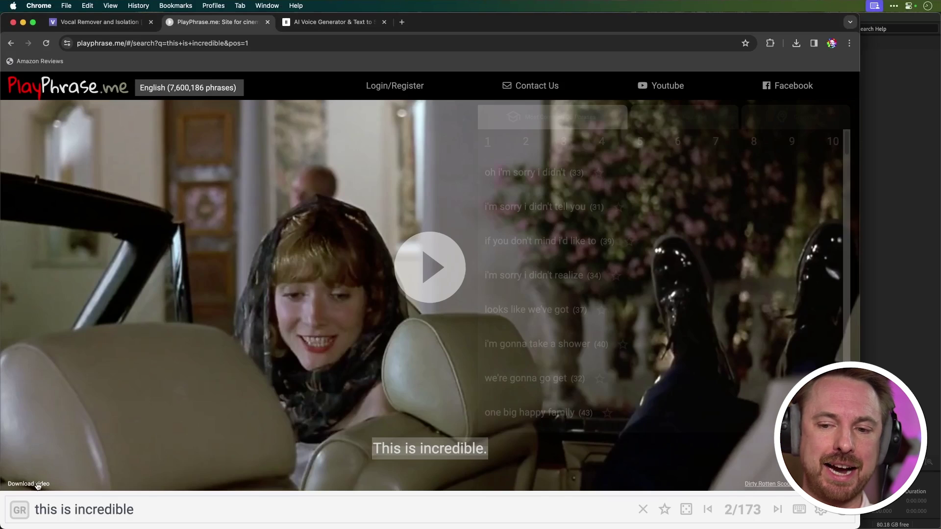
Step: Download the PlayPhrase.me video clips found for "this is incredible" and "you can't be serious"
{"action": "left_click", "coordinate": [37, 485]}
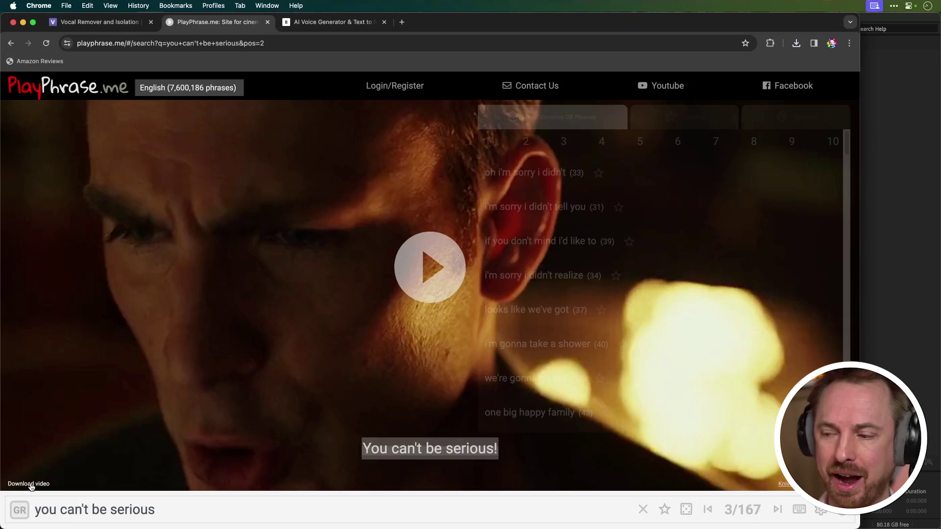
{"action": "left_click", "coordinate": [31, 487]}
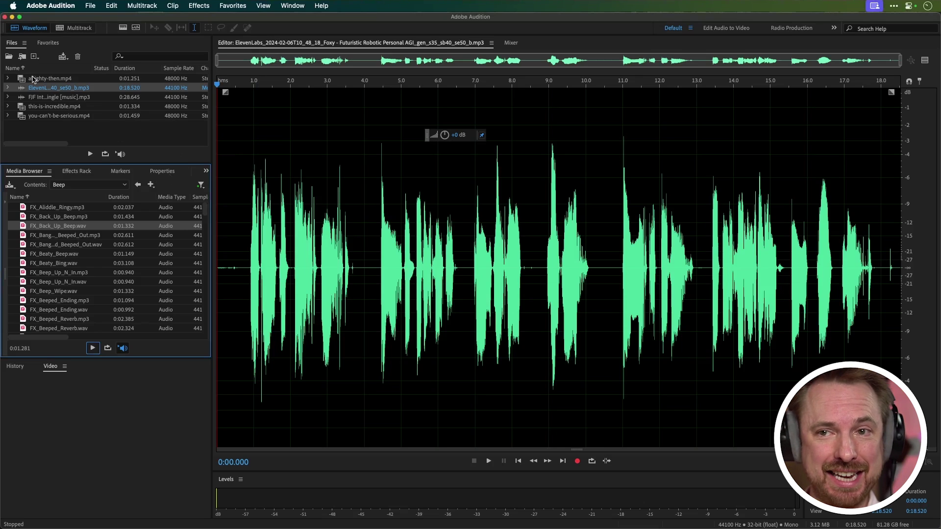
Step: In Adobe Audition, open and play alrighty-then.mp4, this-is-incredible.mp4 and you-can't-be-serious.mp4 one after another
{"action": "double_click", "coordinate": [33, 79]}
{"action": "key", "text": "space"}
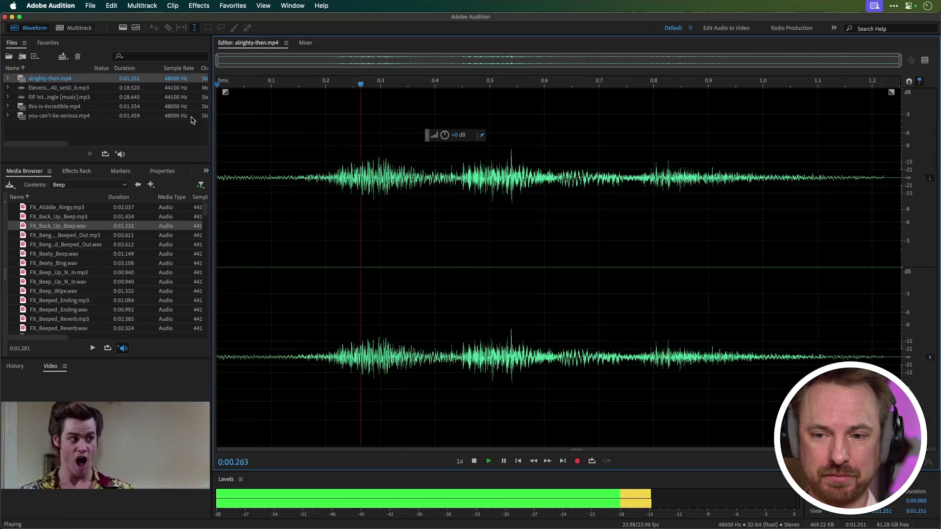
{"action": "double_click", "coordinate": [73, 107]}
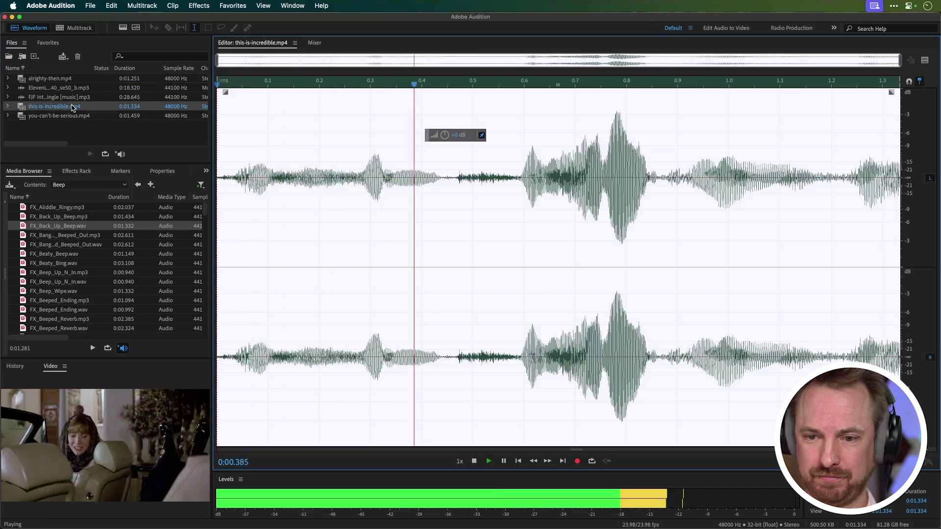
{"action": "double_click", "coordinate": [72, 116]}
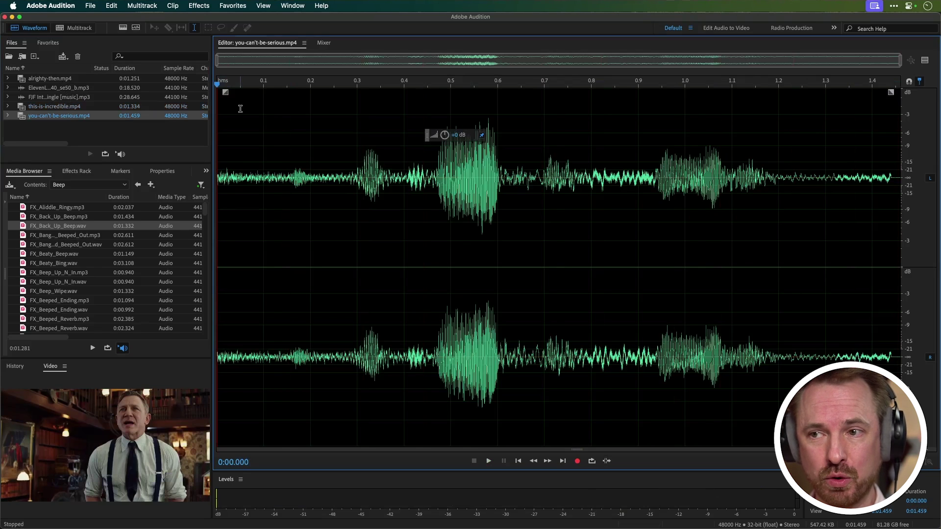
Step: Normalize you-can't-be-serious.mp4, this-is-incredible.mp4 and alrighty-then.mp4 to -0.1 dB each
{"action": "left_click", "coordinate": [232, 5]}
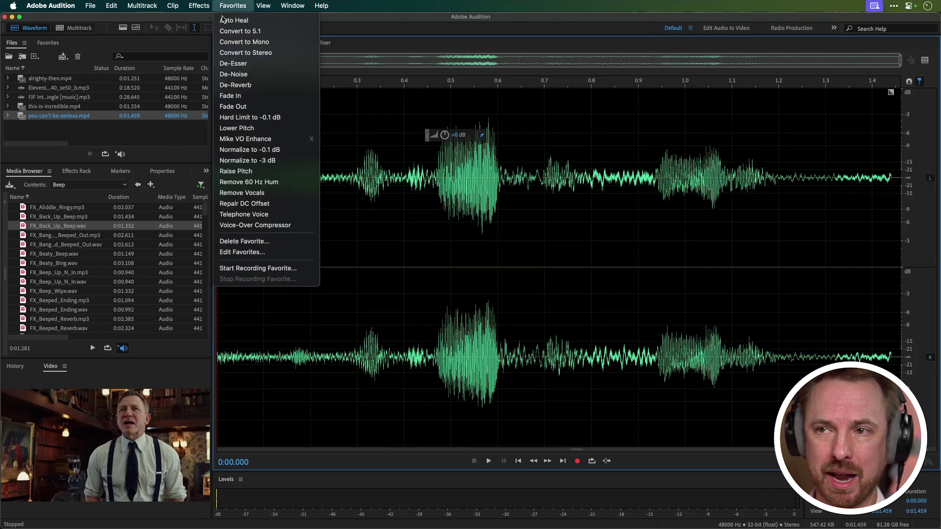
{"action": "left_click", "coordinate": [264, 149]}
{"action": "double_click", "coordinate": [79, 107]}
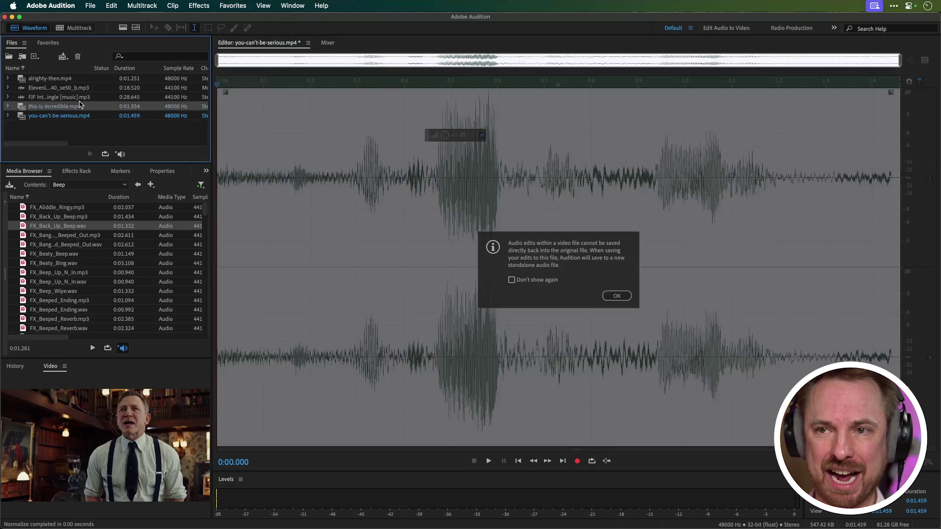
{"action": "left_click", "coordinate": [232, 5]}
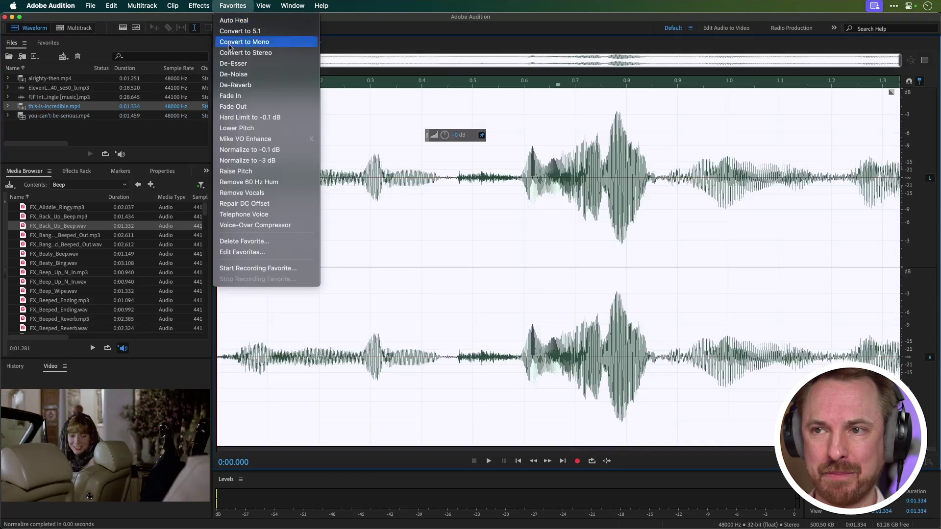
{"action": "left_click", "coordinate": [244, 152]}
{"action": "double_click", "coordinate": [95, 79]}
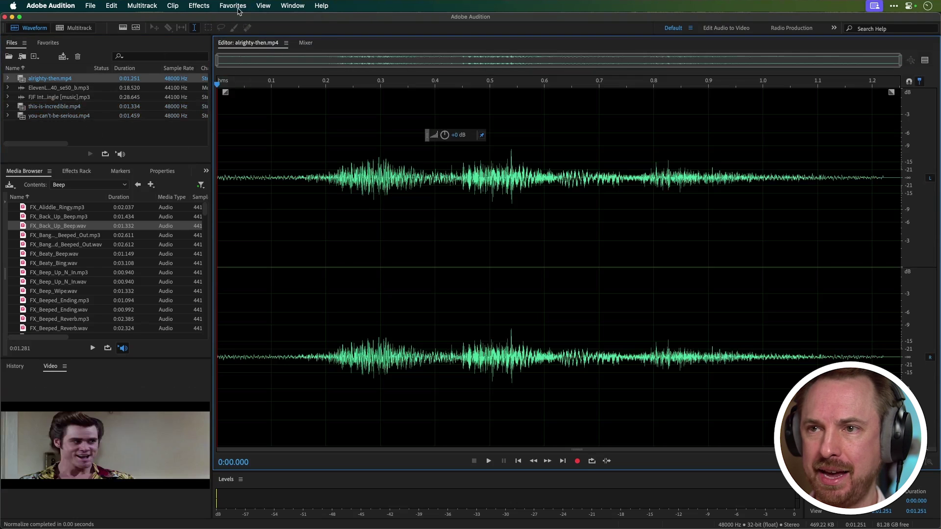
{"action": "left_click", "coordinate": [238, 7]}
{"action": "left_click", "coordinate": [264, 149]}
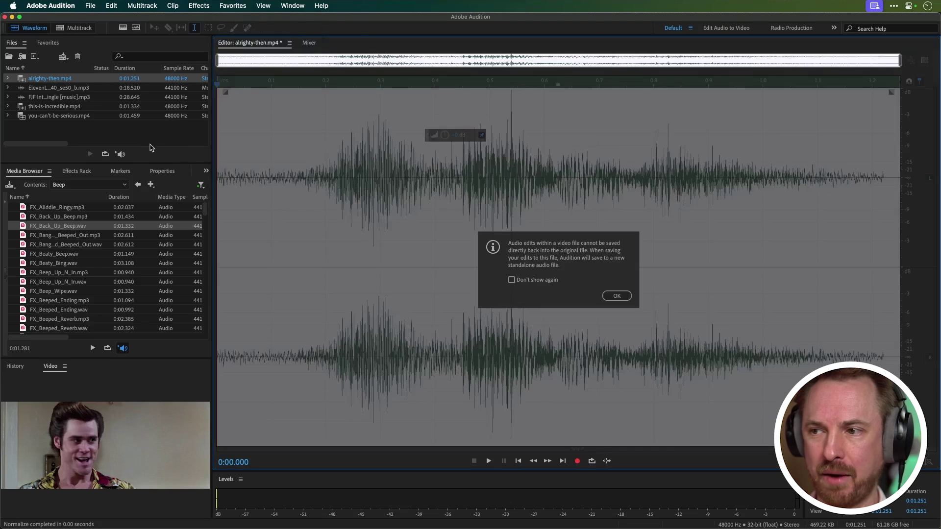
Step: Open the FJF Intro Jingle music file and play a short section from about 17.9 seconds
{"action": "double_click", "coordinate": [59, 98]}
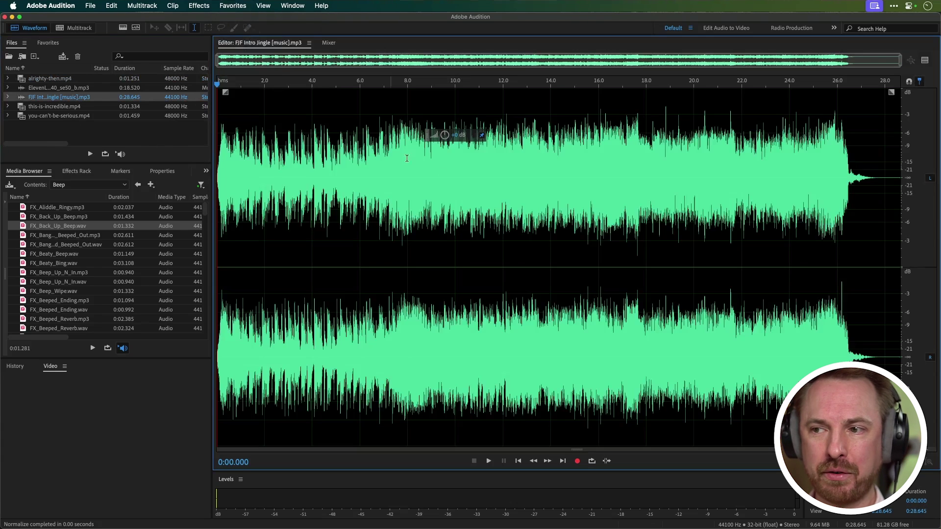
{"action": "left_click", "coordinate": [643, 196]}
{"action": "key", "text": "space"}
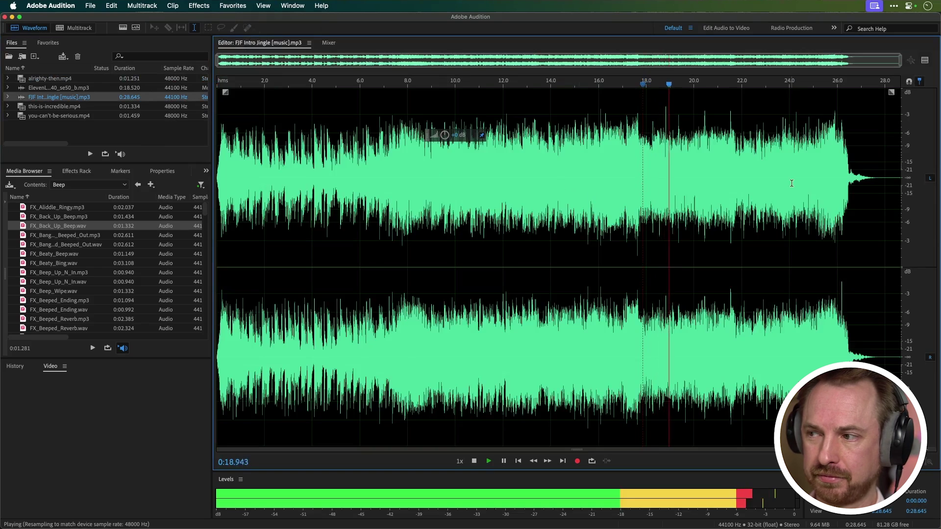
{"action": "key", "text": "space"}
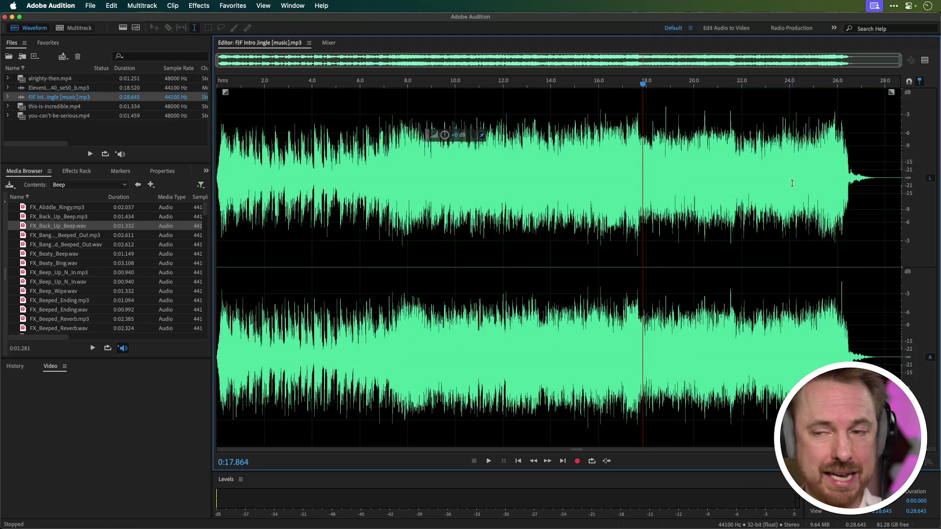
Step: Open the ElevenLabs robotic voice recording and play its first words from about 0.9 seconds
{"action": "double_click", "coordinate": [62, 89]}
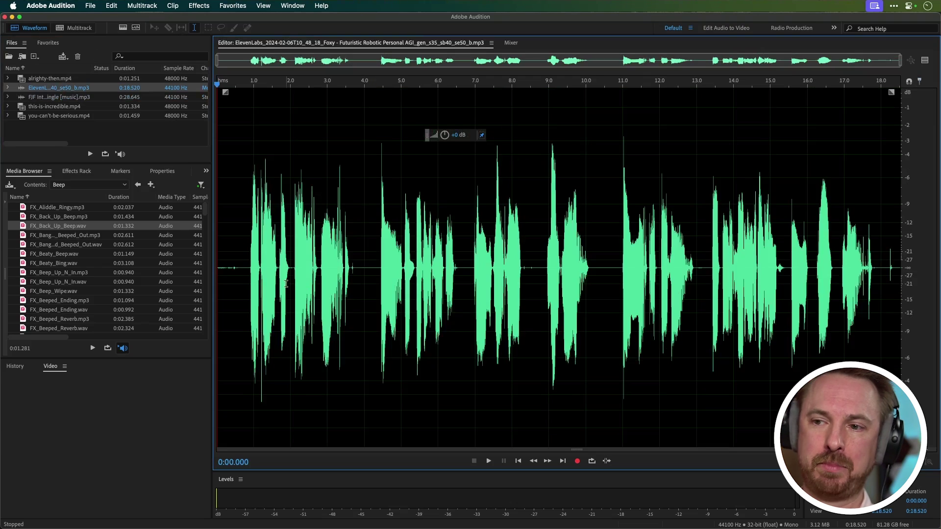
{"action": "left_click", "coordinate": [249, 260]}
{"action": "key", "text": "space"}
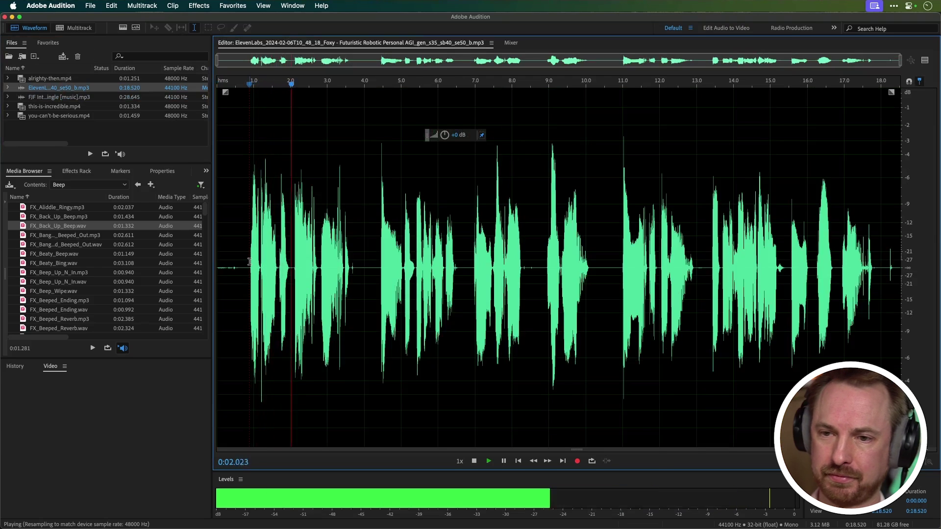
{"action": "key", "text": "space"}
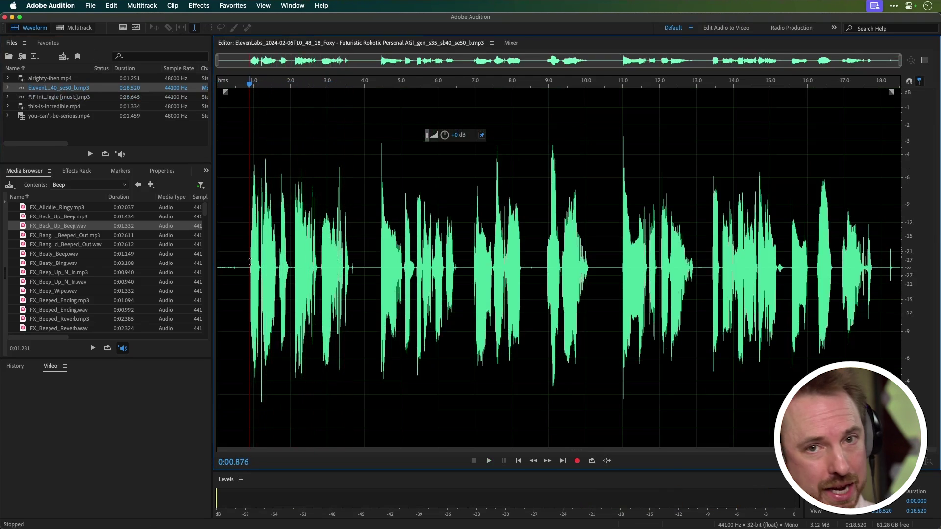
Step: Create a 48000 Hz, 32-bit float stereo multitrack session named Jingle
{"action": "left_click", "coordinate": [71, 28]}
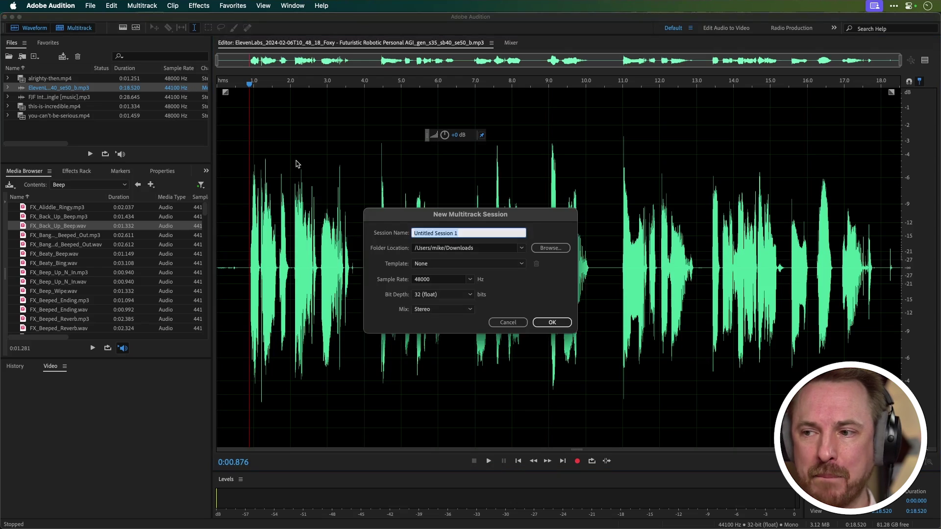
{"action": "key", "text": "BackSpace"}
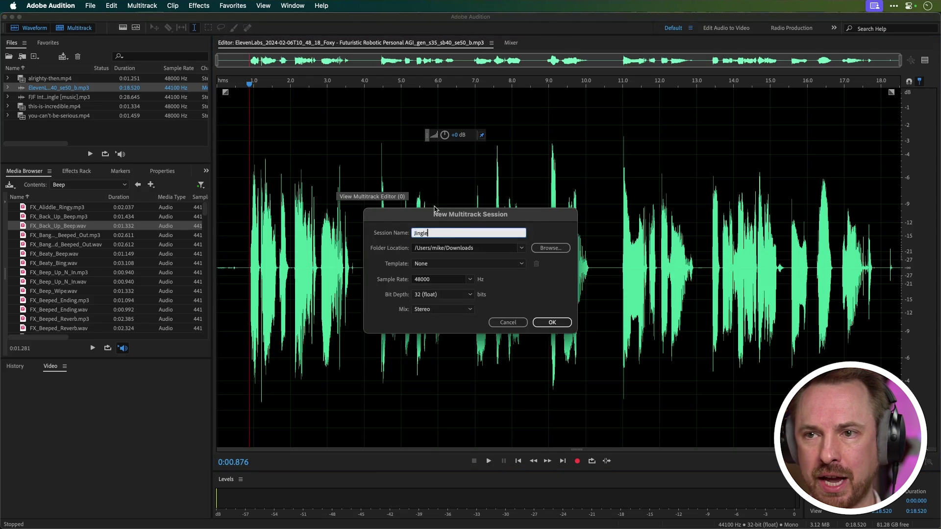
{"action": "type", "text": "Jingle"}
{"action": "left_click", "coordinate": [551, 322]}
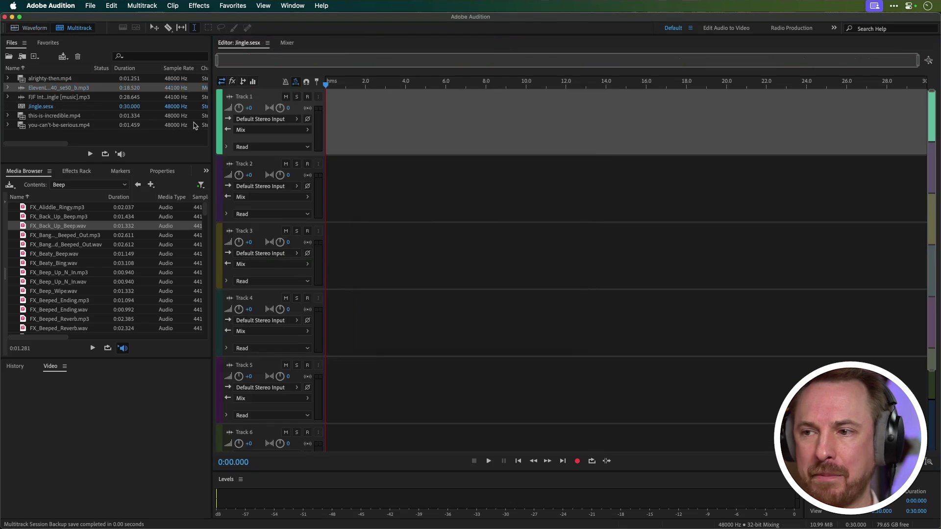
Step: Place the three movie clips, the ElevenLabs voice and the jingle music on separate tracks at the session start
{"action": "left_click_drag", "start_coordinate": [78, 131], "coordinate": [324, 139]}
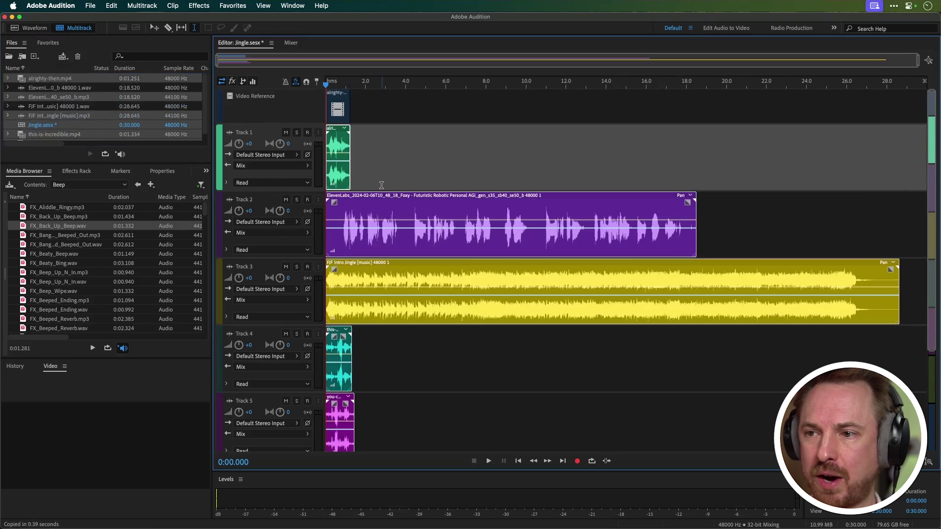
Step: Add a Dynamics effect to the ElevenLabs voice track's effects rack
{"action": "left_click", "coordinate": [387, 163]}
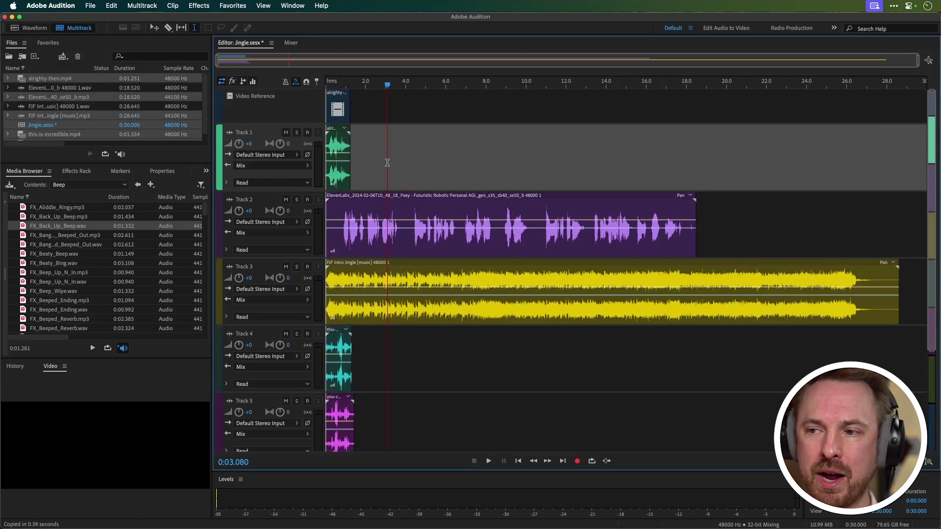
{"action": "left_click", "coordinate": [78, 171]}
{"action": "left_click", "coordinate": [379, 225]}
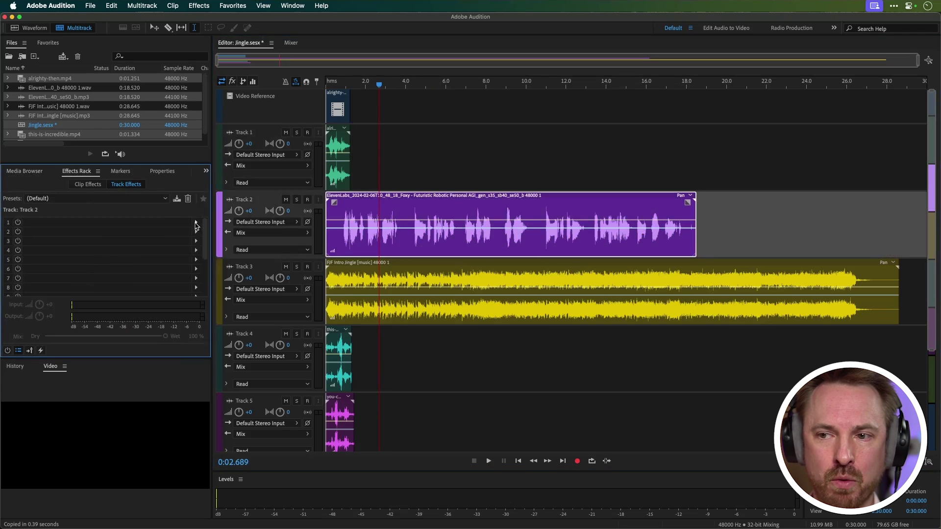
{"action": "left_click", "coordinate": [196, 223]}
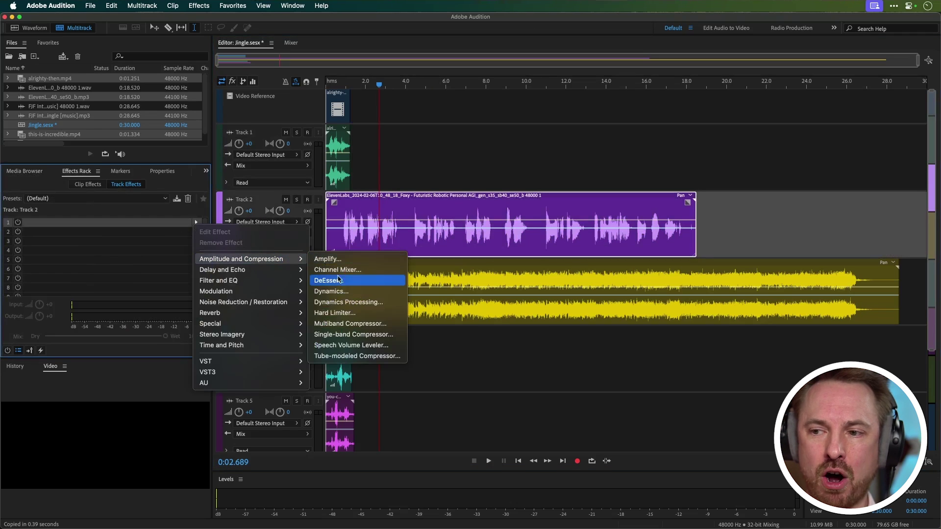
{"action": "left_click", "coordinate": [447, 278]}
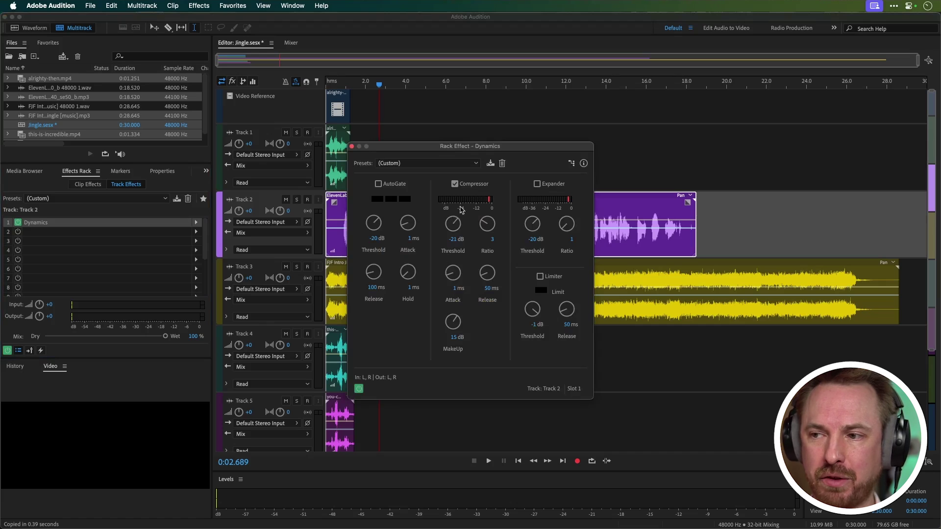
Step: Set the voice compressor to a -24.7 dB threshold, ratio 5, 0.1 ms attack and 11.6 ms release, and close the effect
{"action": "left_click_drag", "start_coordinate": [453, 224], "coordinate": [455, 234]}
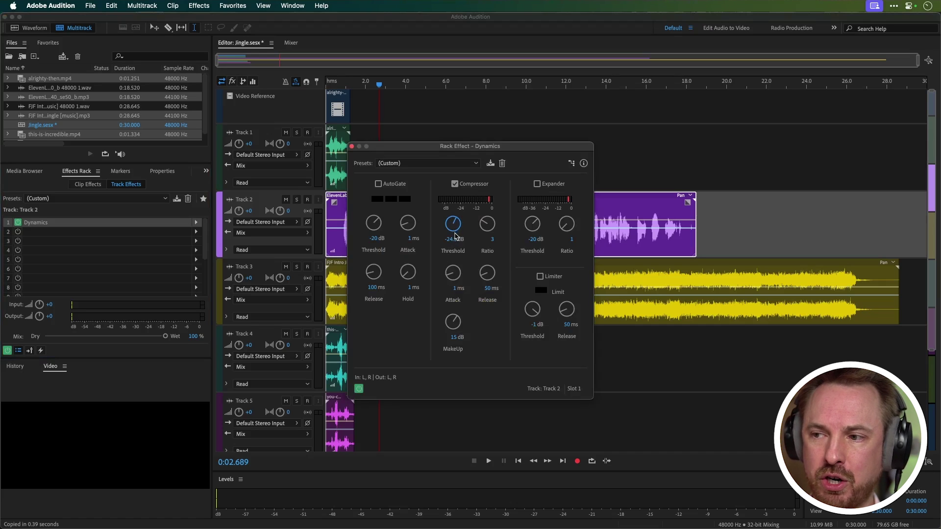
{"action": "left_click", "coordinate": [492, 241]}
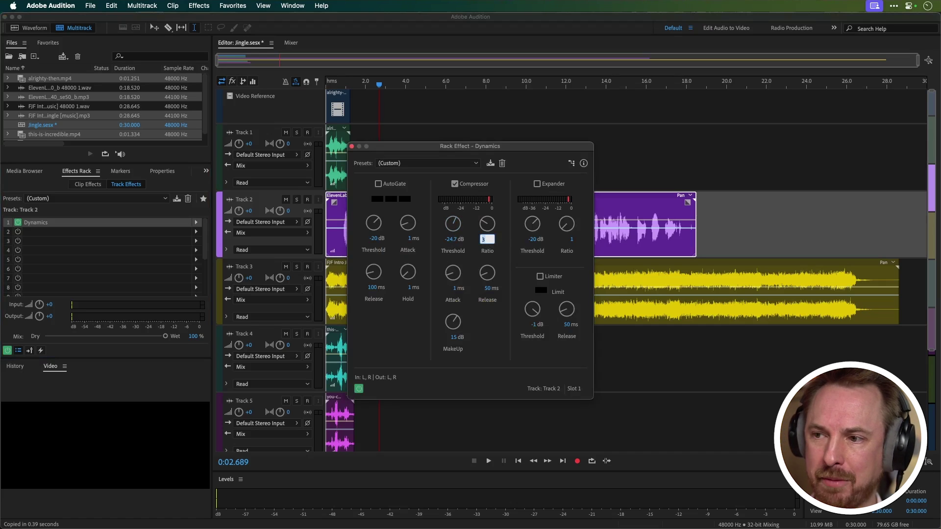
{"action": "type", "text": "5"}
{"action": "key", "text": "Return"}
{"action": "left_click_drag", "start_coordinate": [487, 275], "coordinate": [456, 305]}
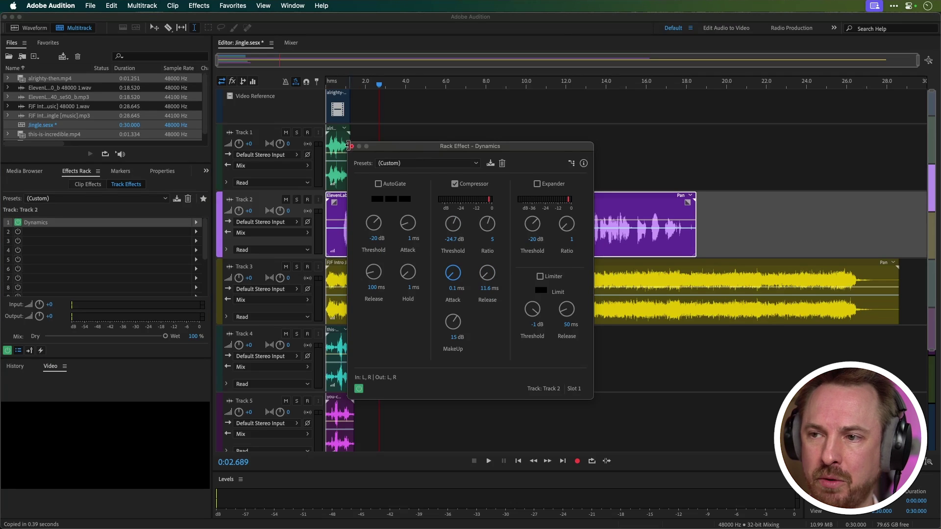
{"action": "left_click", "coordinate": [351, 146]}
Step: Solo the ElevenLabs voice track and play its first words from about 0.9 seconds
{"action": "left_click", "coordinate": [296, 199]}
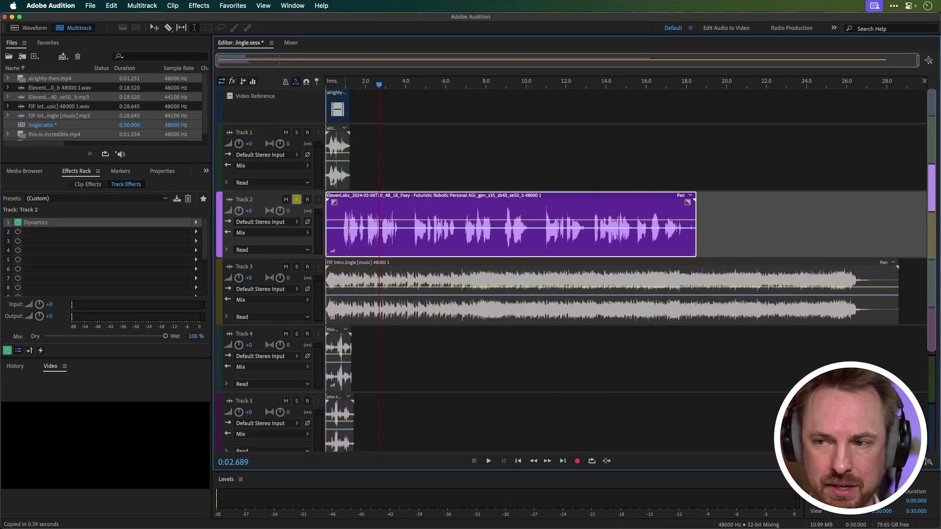
{"action": "left_click", "coordinate": [344, 241]}
{"action": "key", "text": "space"}
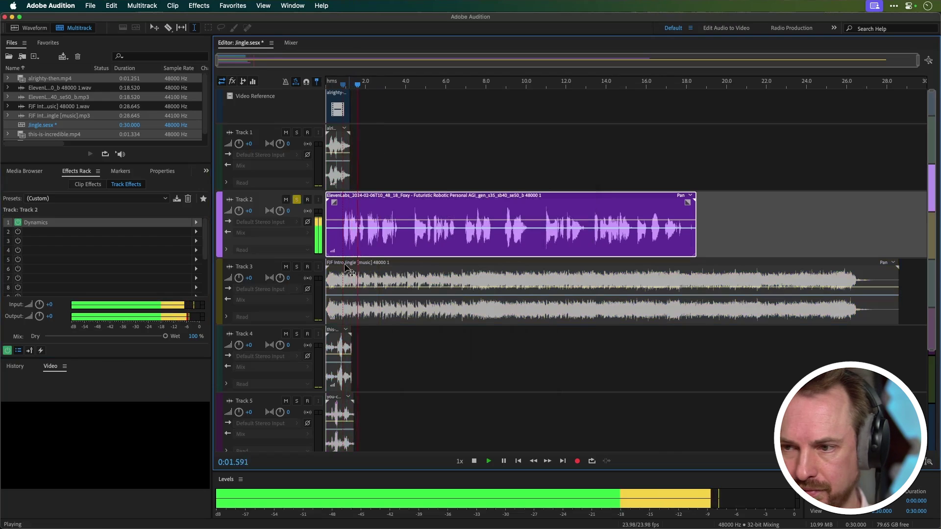
{"action": "key", "text": "space"}
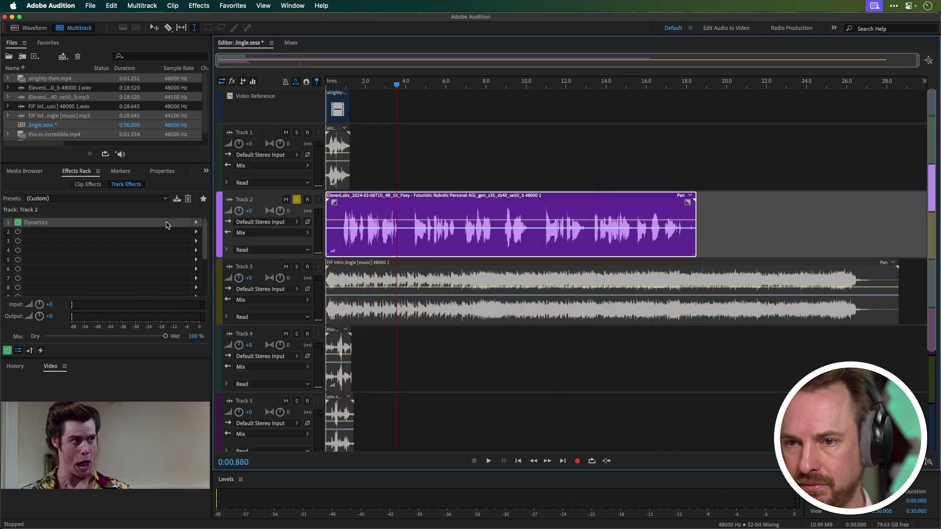
Step: Set the voice track's Dynamics make-up gain to 18.9 dB and its compressor ratio to 4.4 while auditioning the voice
{"action": "double_click", "coordinate": [101, 223]}
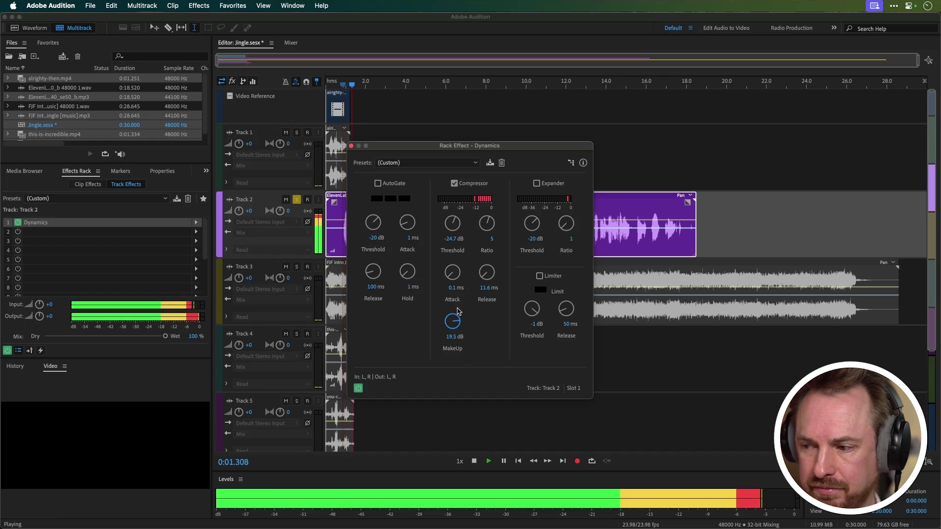
{"action": "left_click_drag", "start_coordinate": [452, 321], "coordinate": [452, 327]}
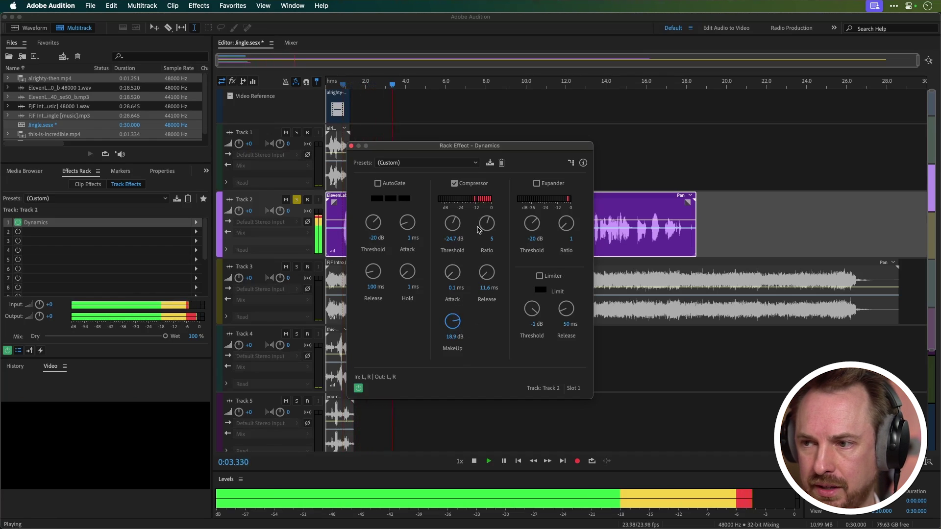
{"action": "left_click_drag", "start_coordinate": [483, 227], "coordinate": [483, 230]}
{"action": "key", "text": "space"}
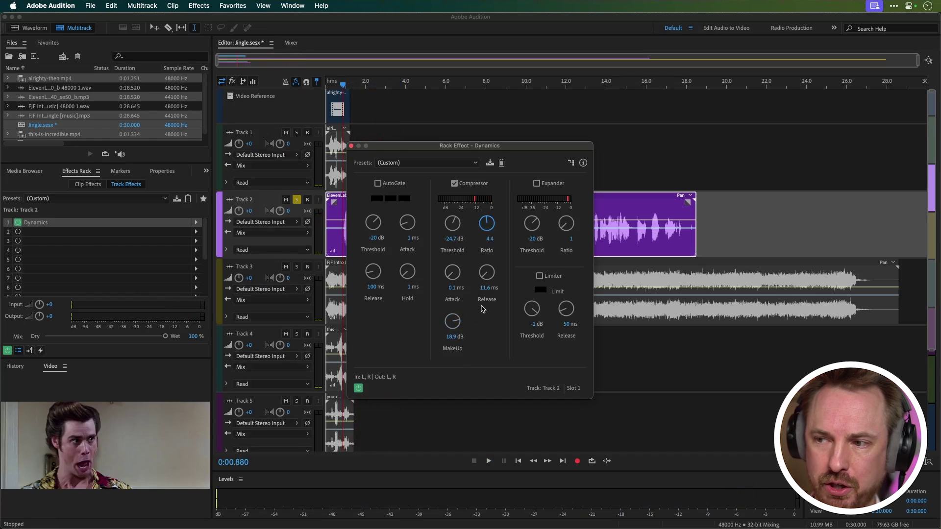
{"action": "key", "text": "space"}
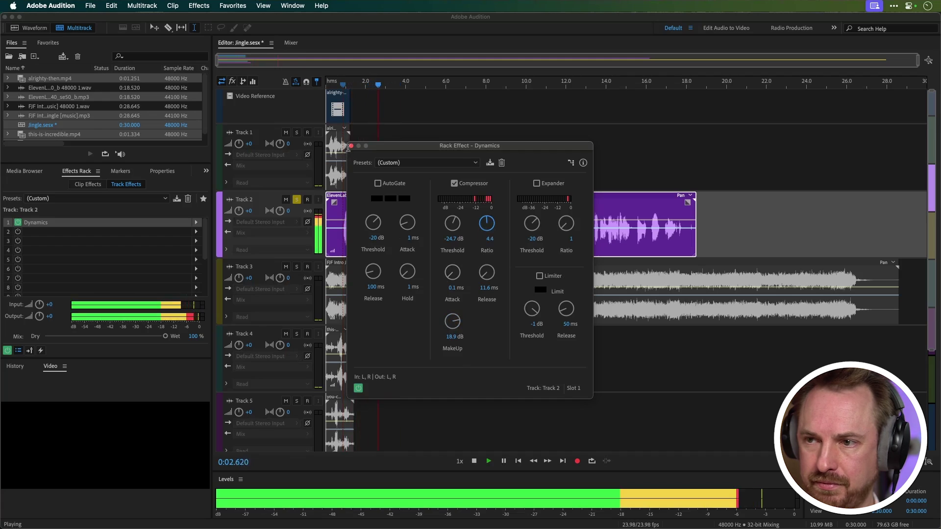
{"action": "key", "text": "space"}
{"action": "left_click", "coordinate": [351, 145]}
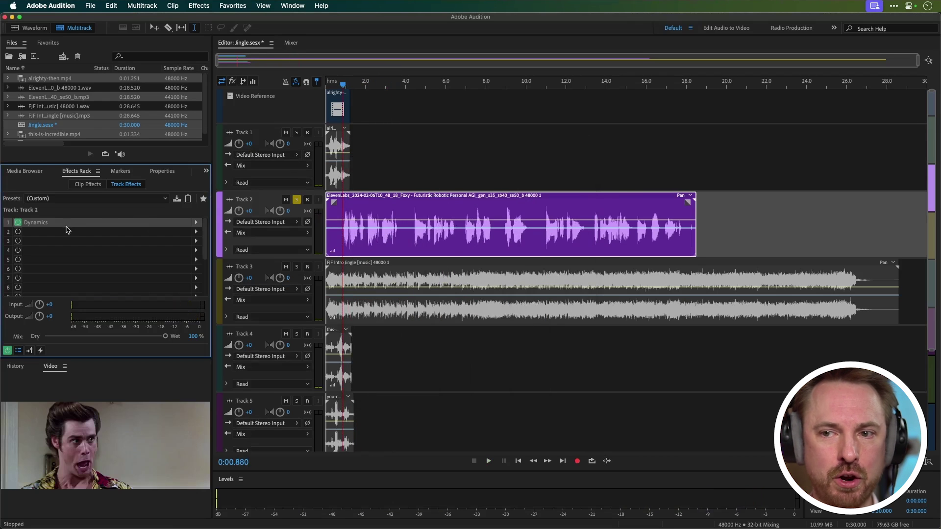
Step: Move Dynamics to the voice track's second rack slot and add a Parametric Equalizer with flat default settings in the first
{"action": "left_click_drag", "start_coordinate": [67, 226], "coordinate": [39, 232]}
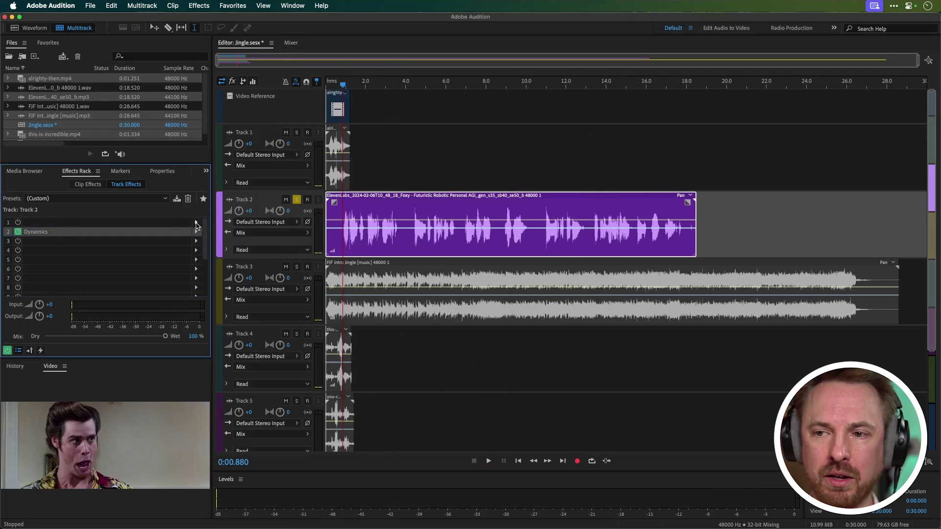
{"action": "left_click", "coordinate": [197, 224]}
{"action": "mouse_move", "coordinate": [253, 273]}
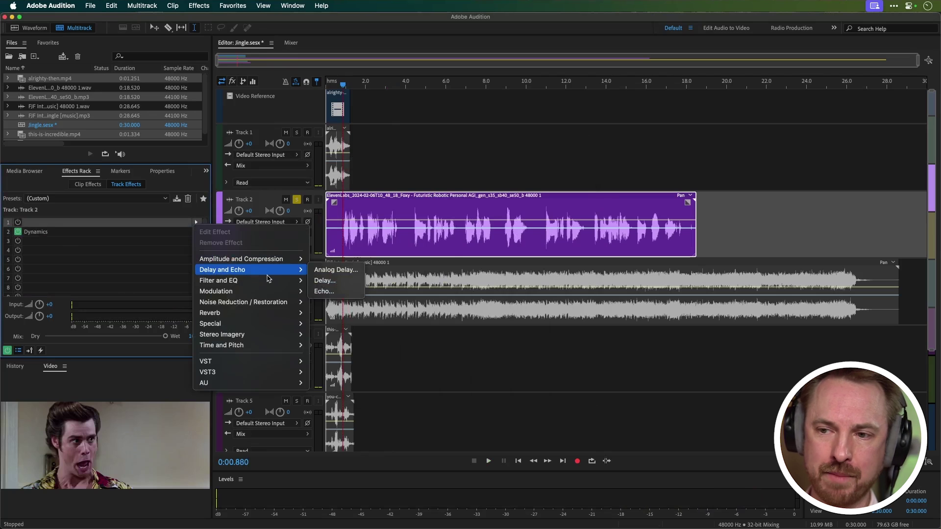
{"action": "left_click", "coordinate": [351, 335]}
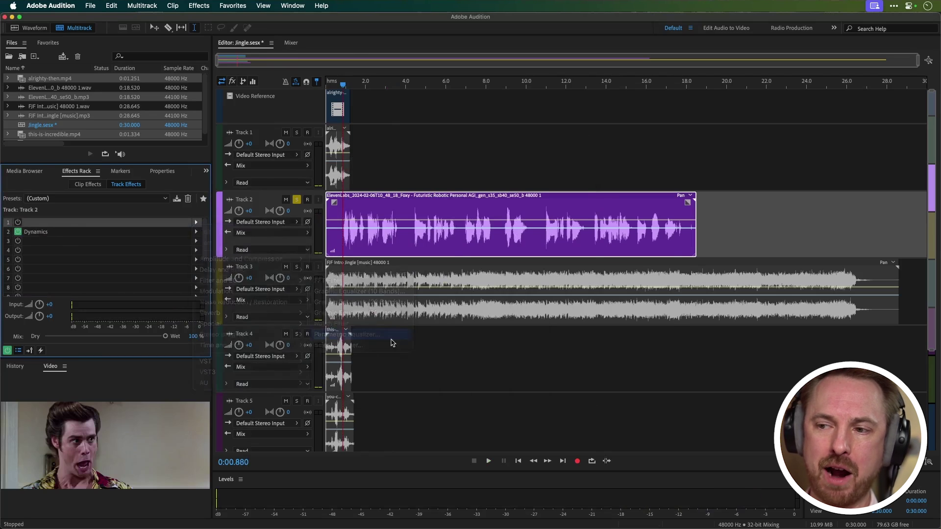
{"action": "left_click", "coordinate": [324, 159]}
{"action": "left_click", "coordinate": [321, 167]}
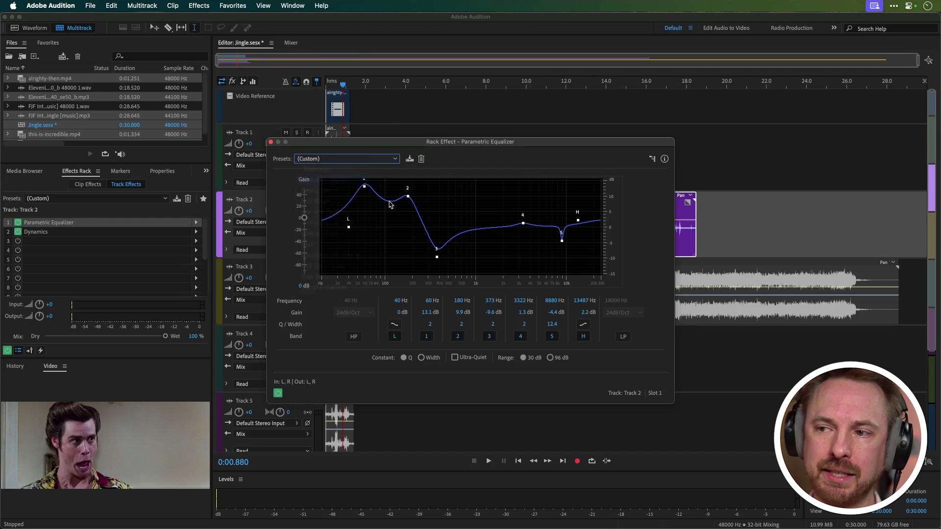
Step: Enable the equalizer's high-pass filter at 195 Hz with a 24 dB/Oct slope and play the voice to check it
{"action": "left_click", "coordinate": [353, 337]}
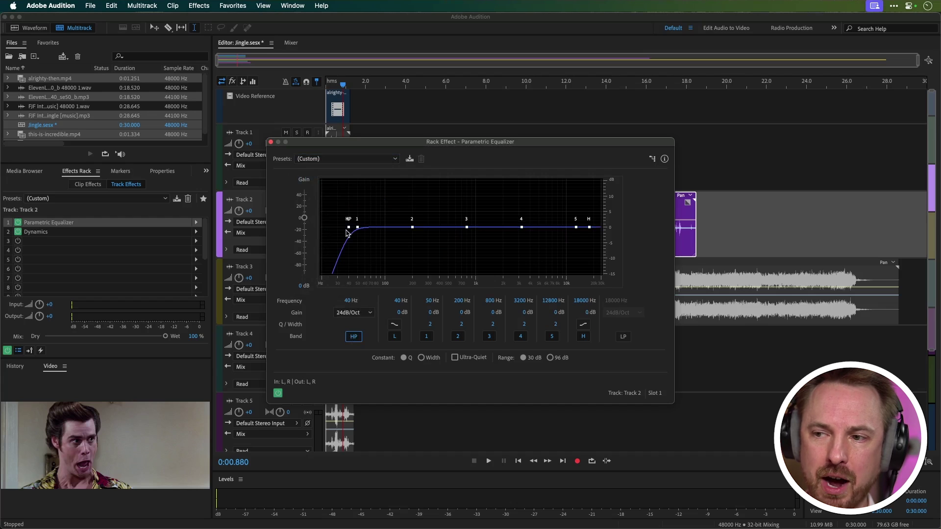
{"action": "left_click_drag", "start_coordinate": [346, 230], "coordinate": [413, 231]}
{"action": "key", "text": "space"}
{"action": "key", "text": "space"}
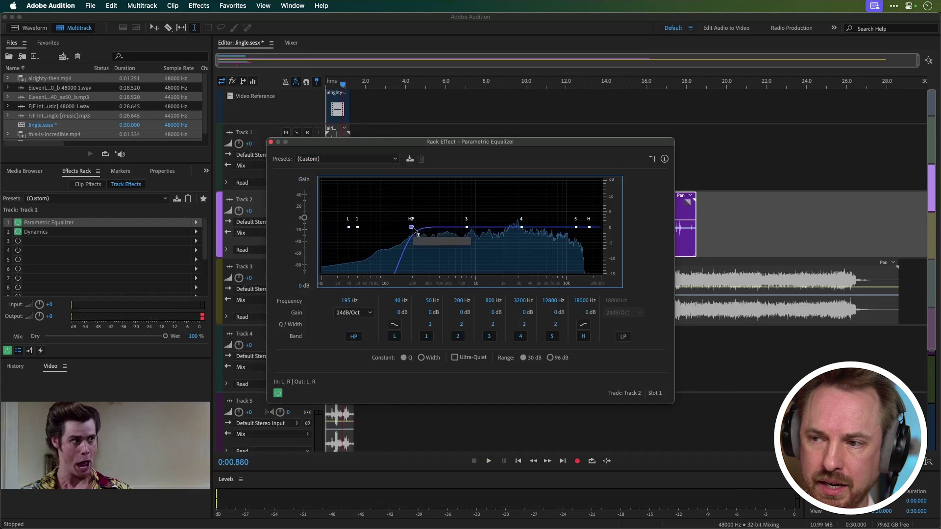
{"action": "key", "text": "space"}
{"action": "key", "text": "space"}
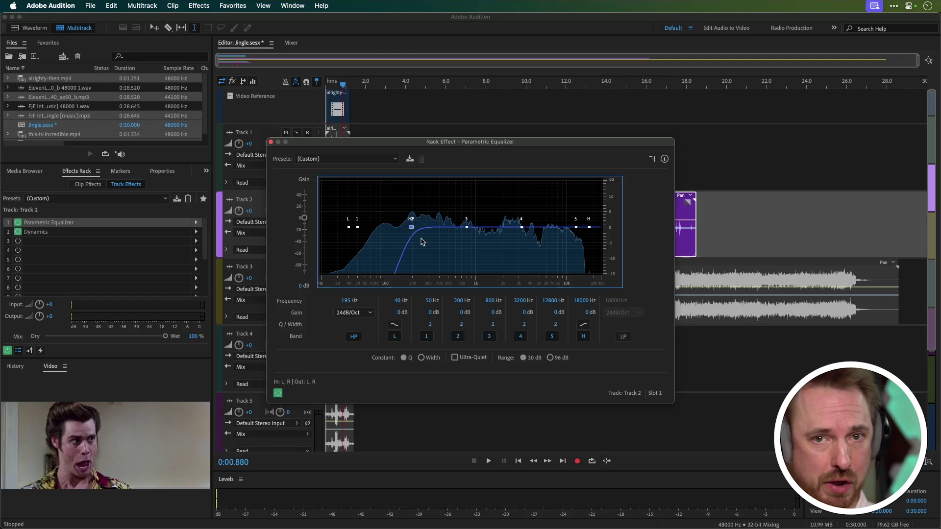
Step: Boost the voice equalizer's high shelf by 6.8 dB at 7933 Hz and audition the voice
{"action": "left_click", "coordinate": [584, 325]}
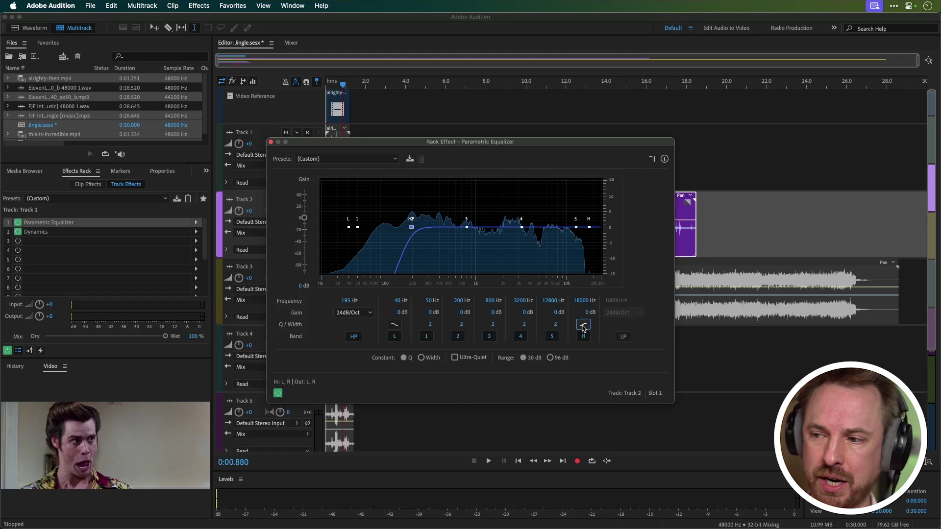
{"action": "left_click_drag", "start_coordinate": [590, 228], "coordinate": [557, 206]}
{"action": "key", "text": "space"}
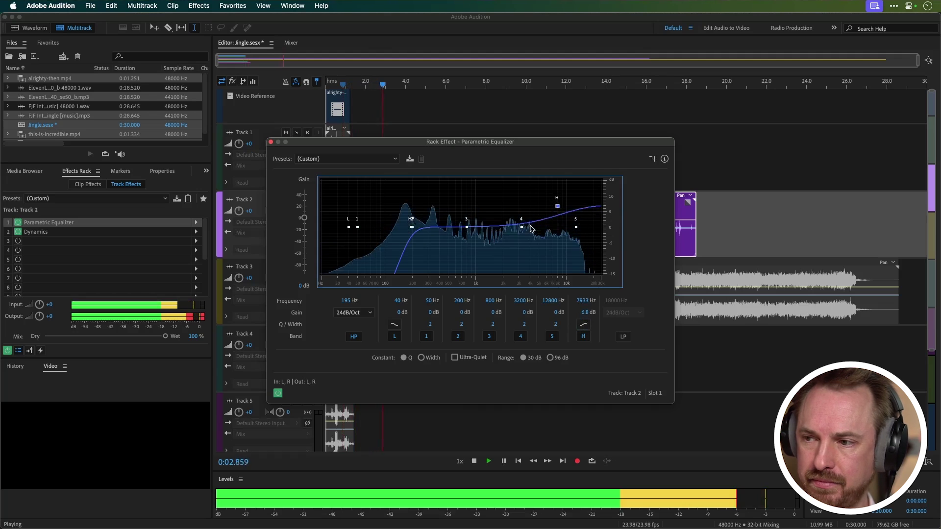
{"action": "key", "text": "space"}
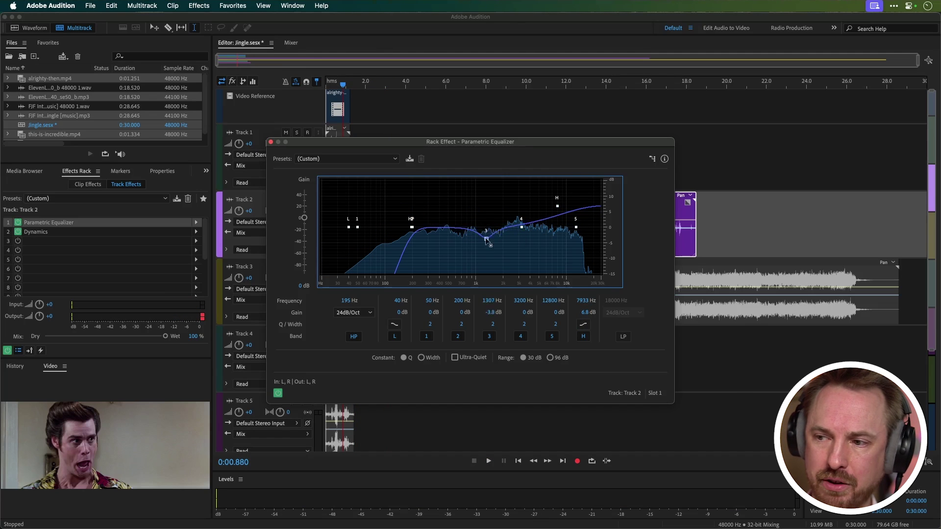
Step: Cut equalizer band 3 by 4.1 dB at 814 Hz and boost band 4 by 1.4 dB at 2861 Hz while auditioning the voice
{"action": "key", "text": "space"}
{"action": "mouse_move", "coordinate": [462, 244]}
{"action": "left_mouse_down"}
{"action": "mouse_move", "coordinate": [433, 254]}
{"action": "mouse_move", "coordinate": [469, 242]}
{"action": "left_mouse_up"}
{"action": "key", "text": "space"}
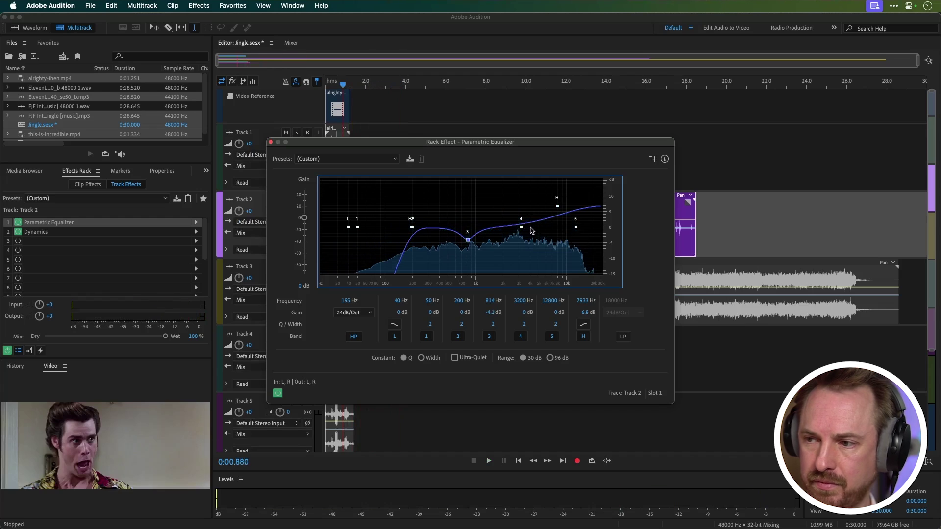
{"action": "key", "text": "space"}
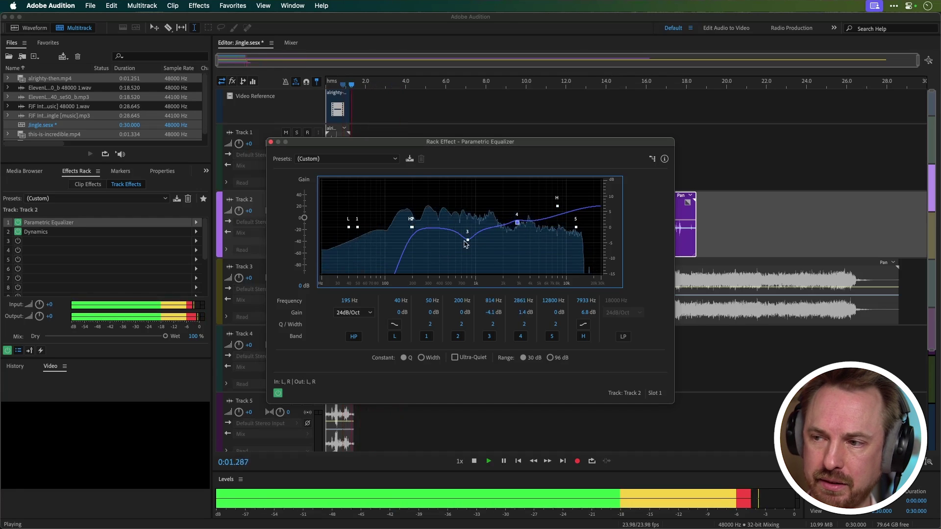
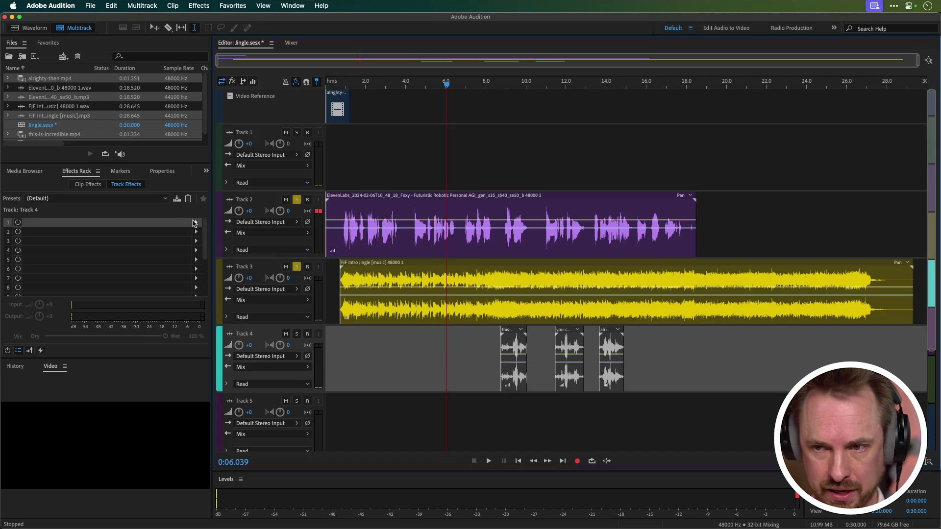
Step: Add Dynamics to the movie clips on Track 4 with a -25.2 dB threshold, ratio 5.5, 0.1 ms attack and 10 ms release
{"action": "left_click", "coordinate": [195, 223]}
{"action": "mouse_move", "coordinate": [275, 259]}
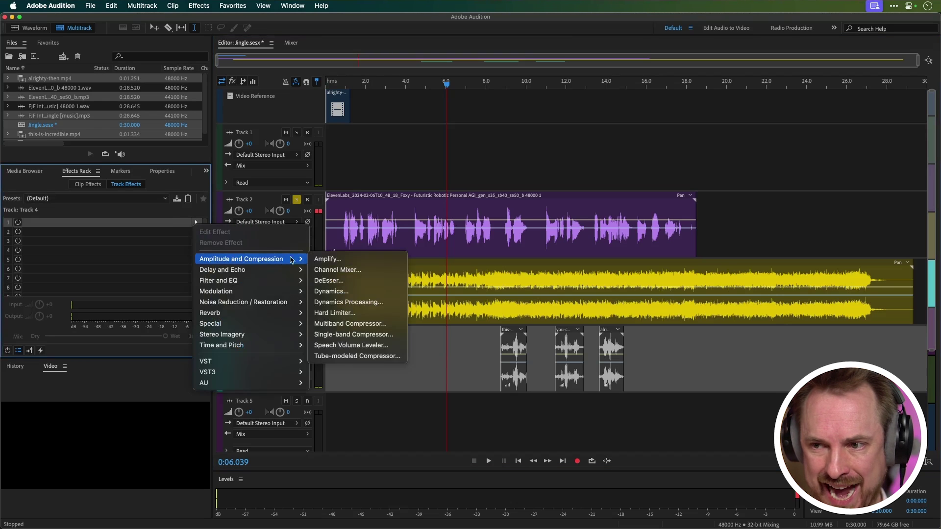
{"action": "left_click", "coordinate": [331, 292]}
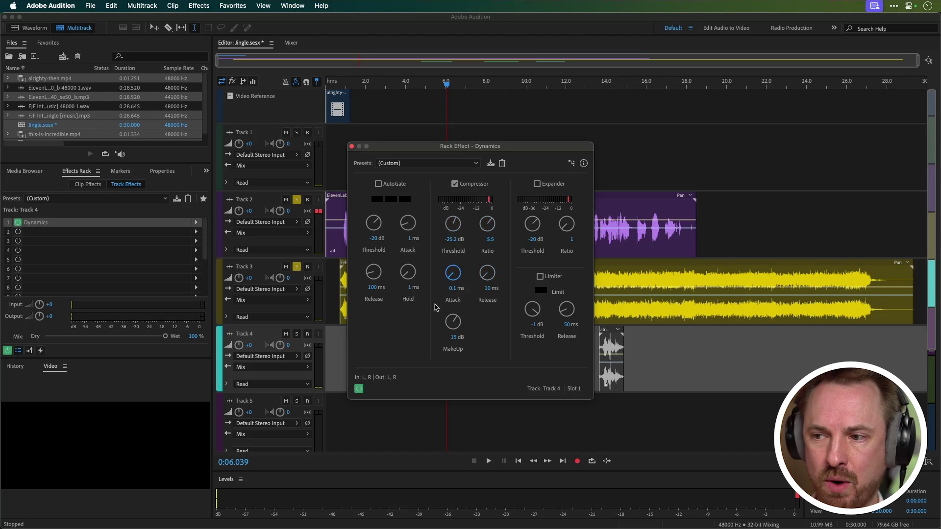
{"action": "left_click", "coordinate": [351, 146]}
Step: Unsolo the voice track, solo the movie clip track alongside the music, and play the first quote from about 8.6 seconds
{"action": "left_click", "coordinate": [494, 340]}
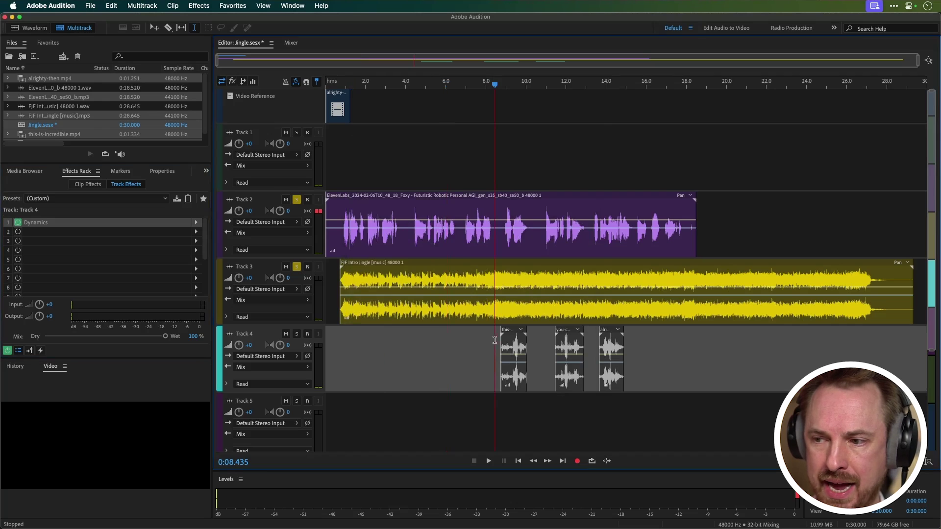
{"action": "left_click", "coordinate": [297, 200]}
{"action": "left_click", "coordinate": [296, 334]}
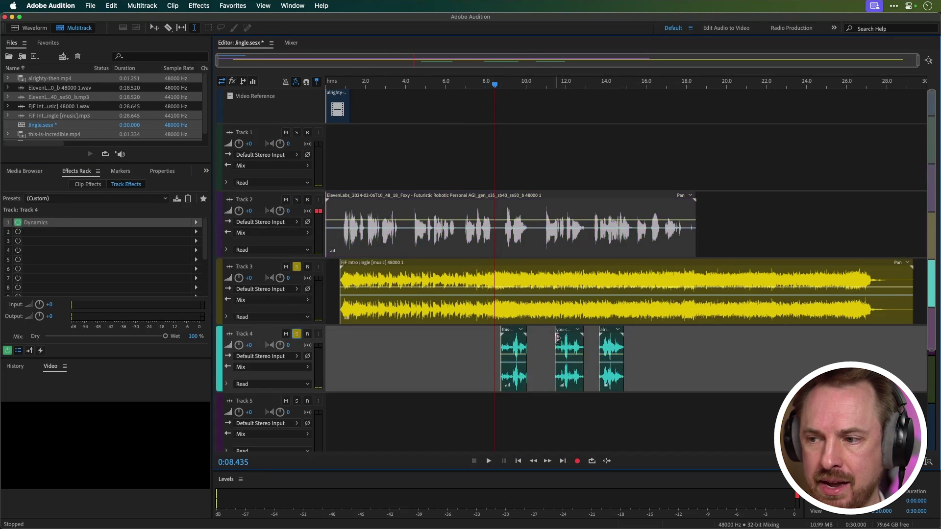
{"action": "left_click", "coordinate": [497, 352]}
{"action": "key", "text": "space"}
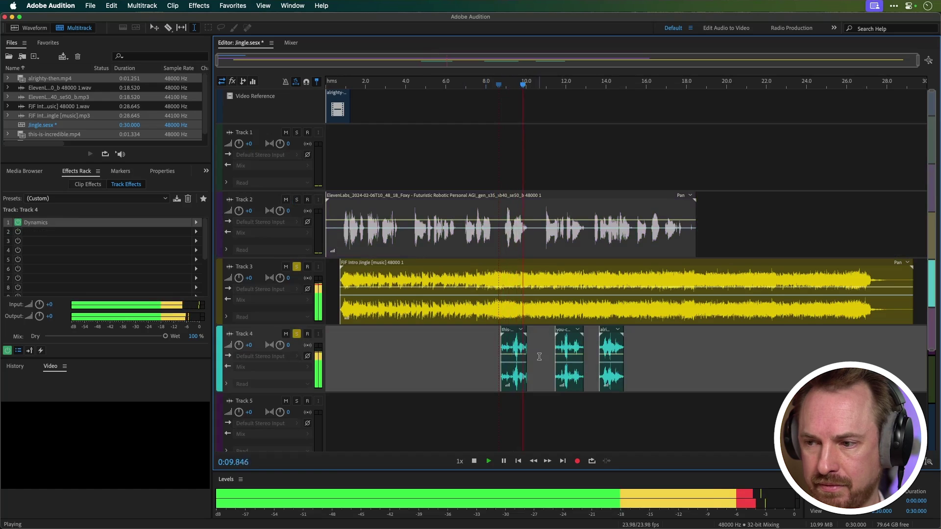
{"action": "key", "text": "space"}
Step: Play the second and third movie quotes on Track 4 against the soloed music
{"action": "left_click", "coordinate": [557, 344]}
{"action": "key", "text": "space"}
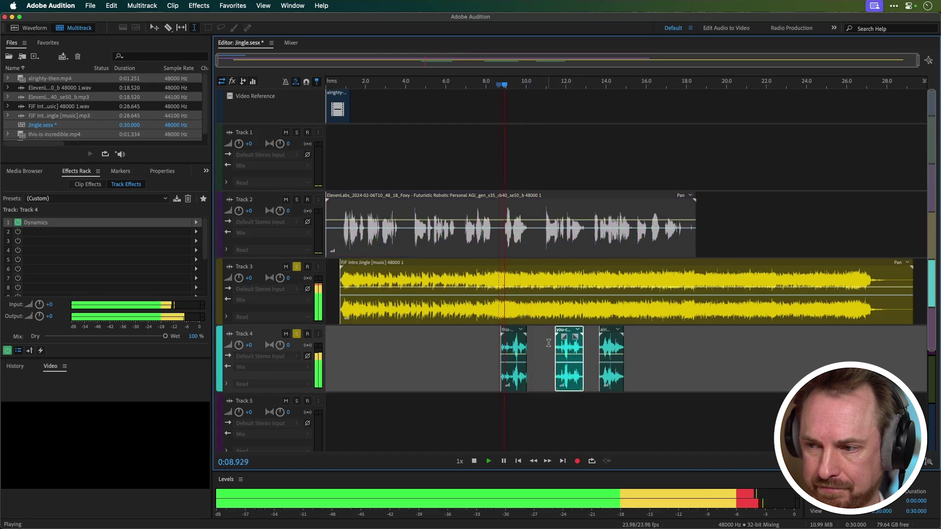
{"action": "left_click", "coordinate": [548, 343]}
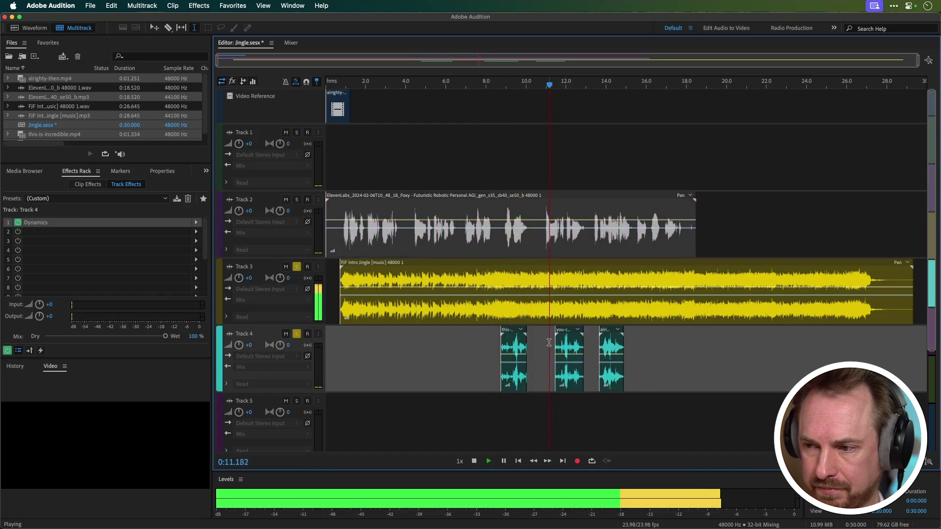
{"action": "left_click", "coordinate": [594, 346]}
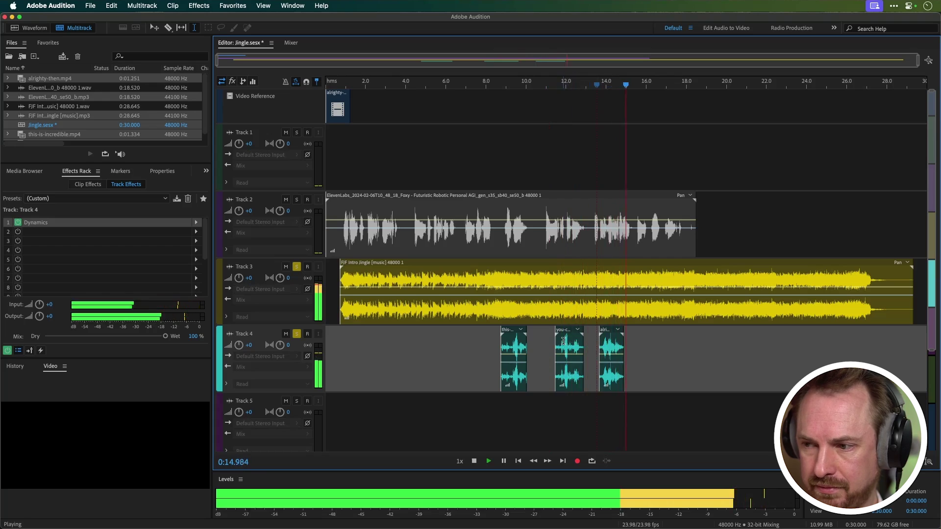
{"action": "key", "text": "space"}
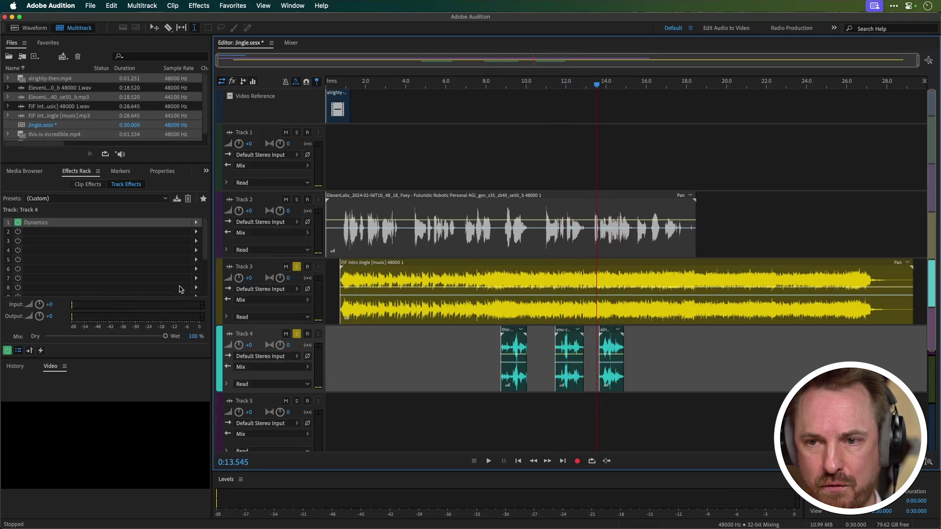
Step: Set Track 4's compressor threshold to -27.1 dB and makeup gain to 17.4 dB while auditioning the third movie quote
{"action": "double_click", "coordinate": [104, 225]}
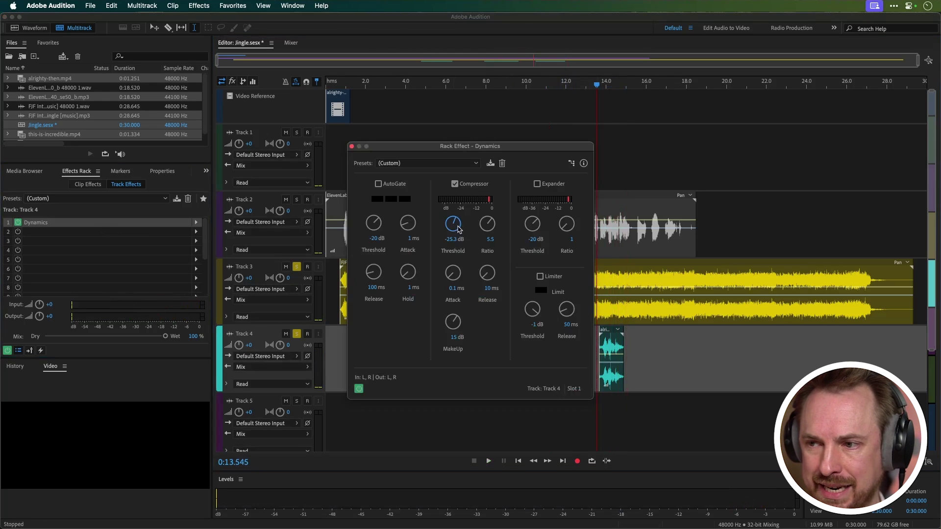
{"action": "key", "text": "space"}
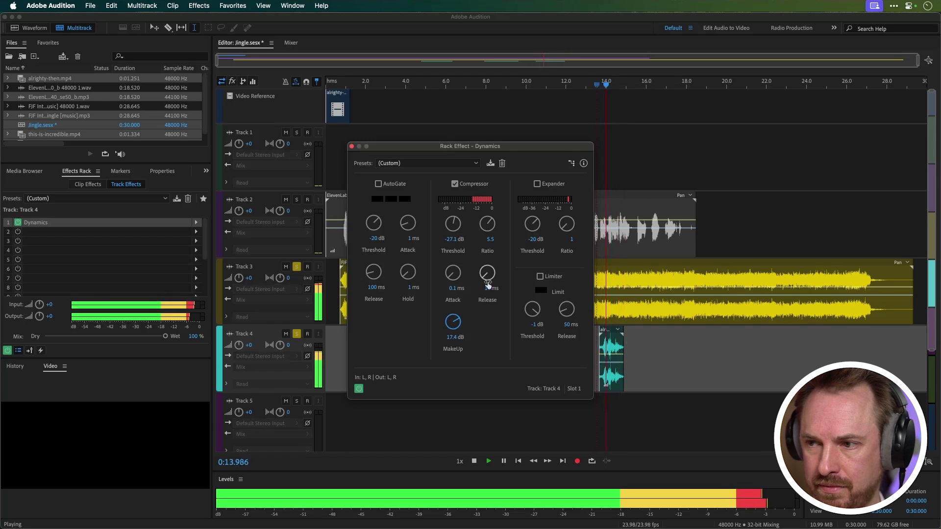
{"action": "key", "text": "space"}
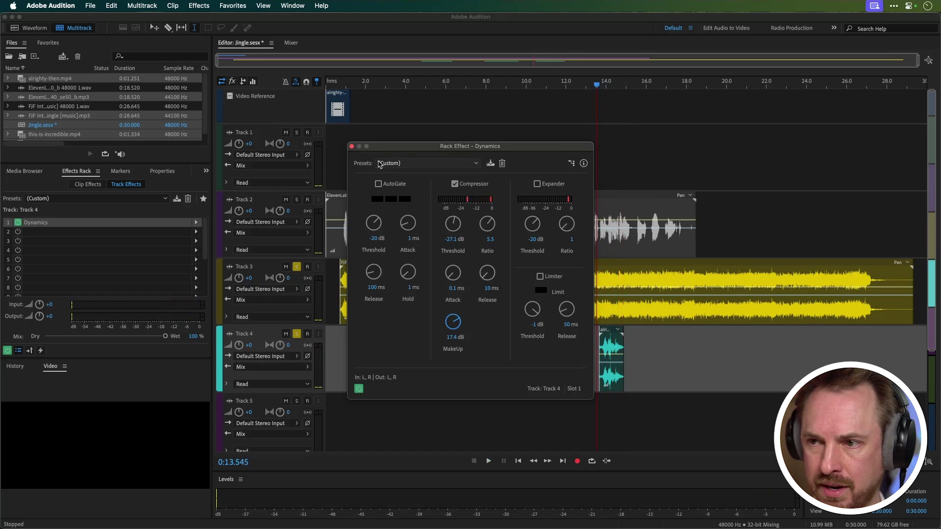
{"action": "left_click", "coordinate": [350, 146]}
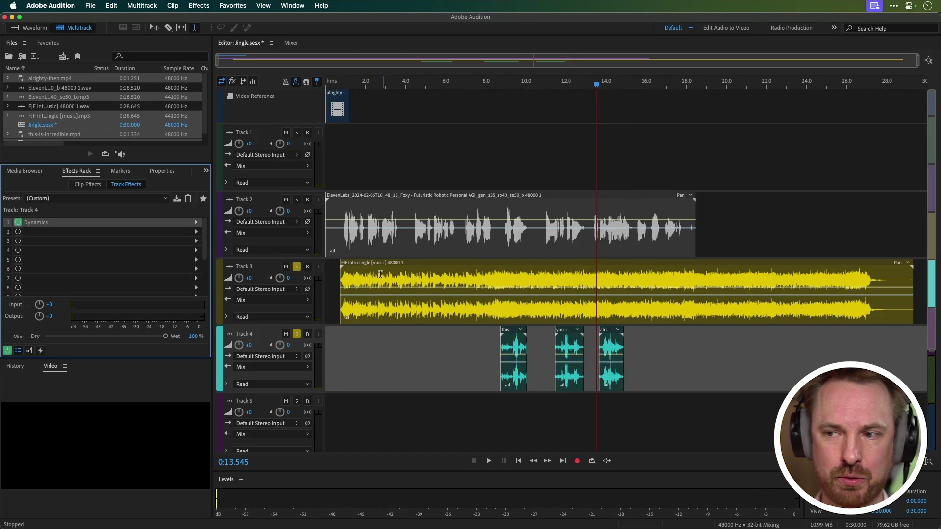
Step: Unsolo the movie clip and music tracks and place the playhead near the session start, at about 0.9 seconds
{"action": "left_click", "coordinate": [297, 334]}
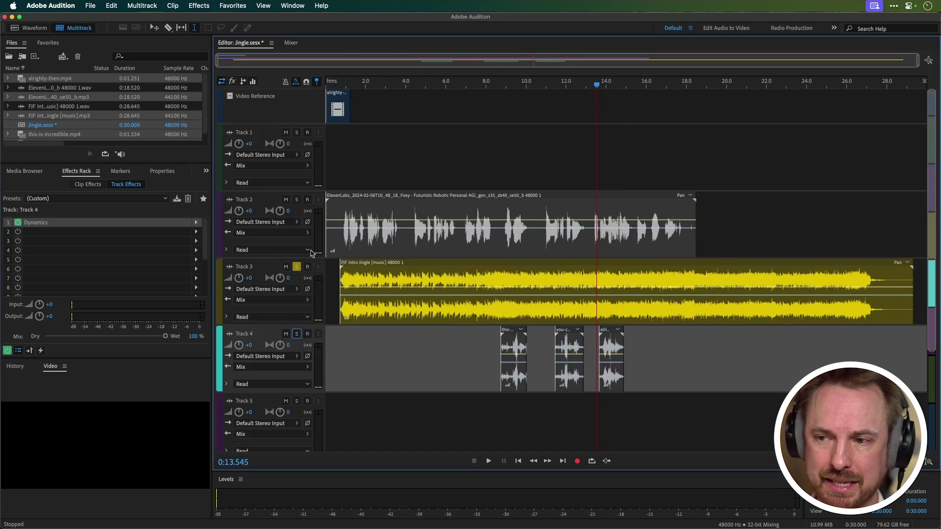
{"action": "left_click", "coordinate": [296, 200]}
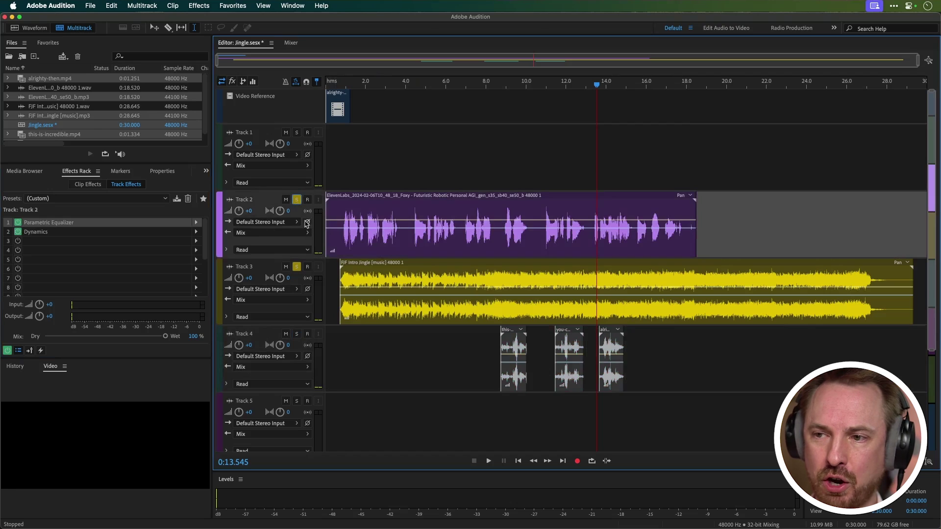
{"action": "left_click", "coordinate": [297, 201]}
{"action": "left_click", "coordinate": [297, 266]}
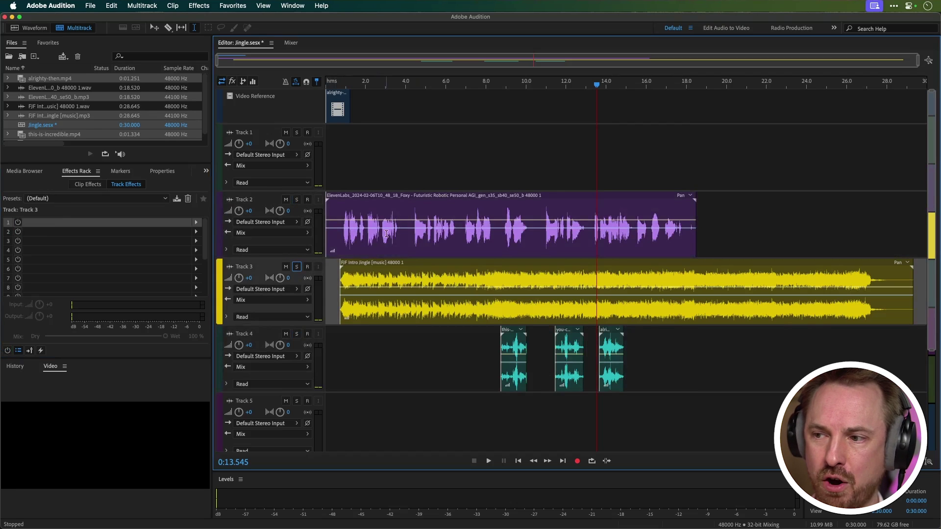
{"action": "left_click", "coordinate": [343, 370]}
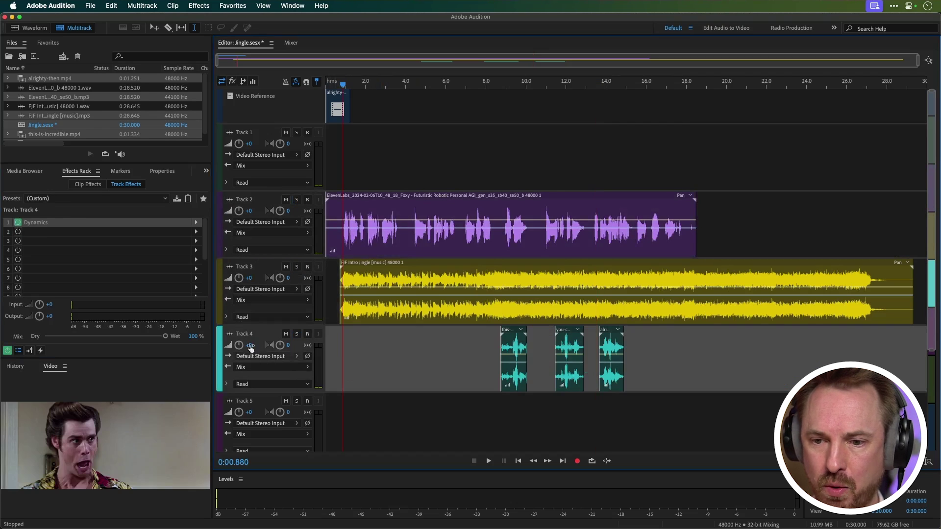
Step: Add FX_Back_Up_Beep.wav from the Beep sound effects folder to Track 5 at about 0.6 seconds
{"action": "left_click", "coordinate": [31, 171]}
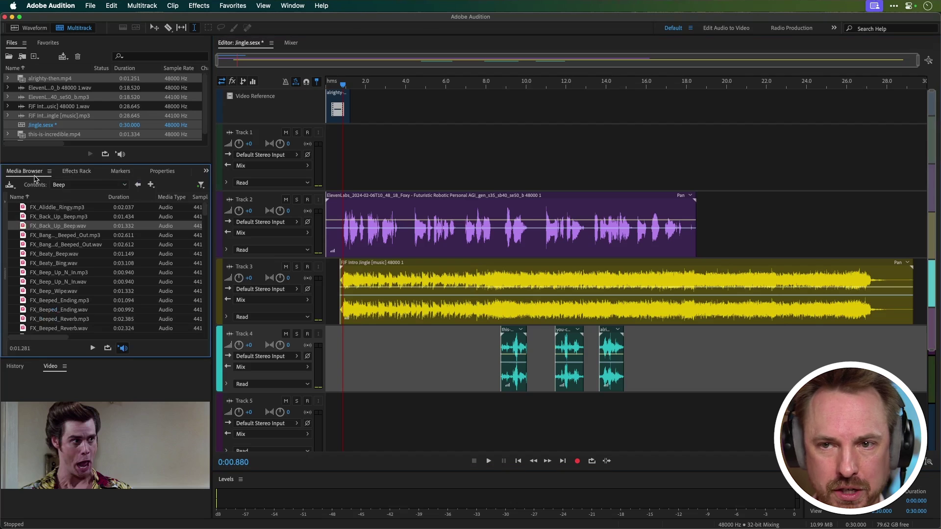
{"action": "left_click_drag", "start_coordinate": [54, 230], "coordinate": [339, 443]}
{"action": "left_click", "coordinate": [334, 351]}
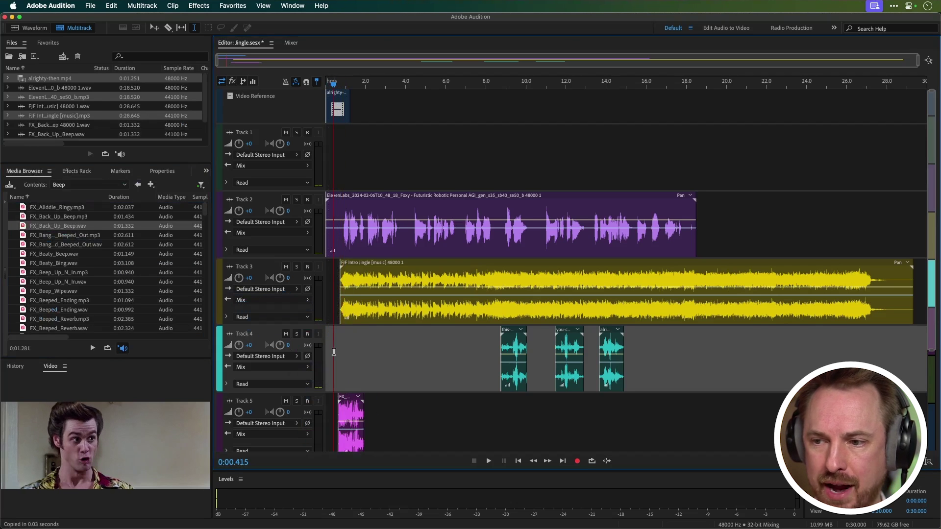
Step: Move the beep effect on Track 5 earlier to start at about 0.3 seconds and play the opening
{"action": "scroll", "coordinate": [331, 84], "scroll_direction": "up", "scroll_amount": 5}
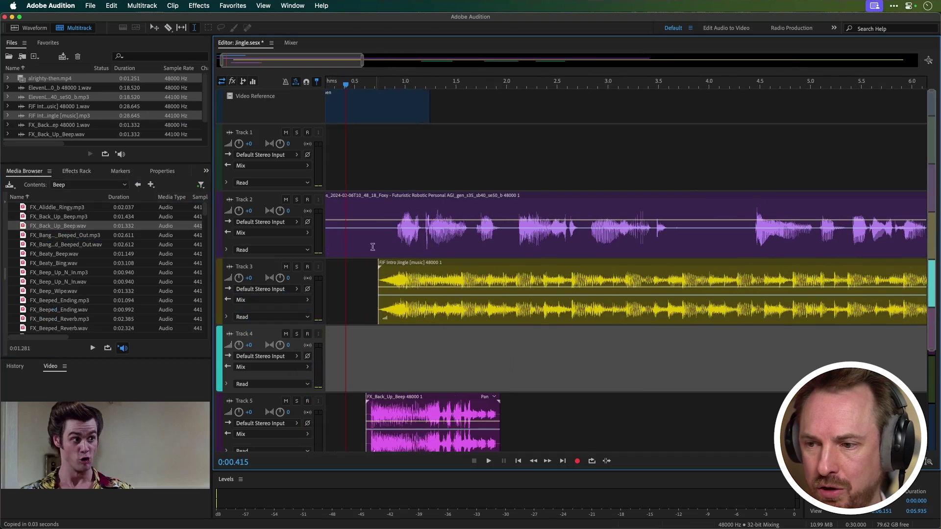
{"action": "left_click_drag", "start_coordinate": [409, 400], "coordinate": [376, 400]}
{"action": "left_click", "coordinate": [338, 383]}
{"action": "key", "text": "space"}
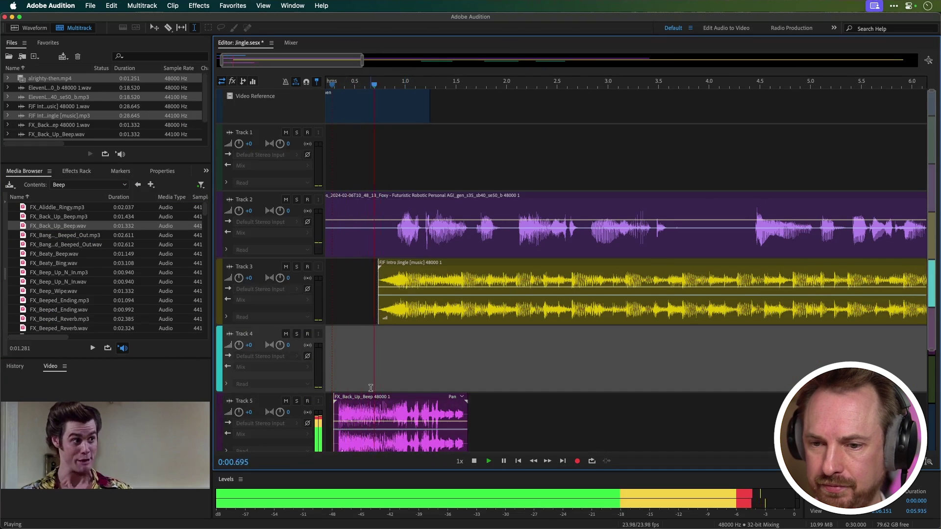
{"action": "key", "text": "space"}
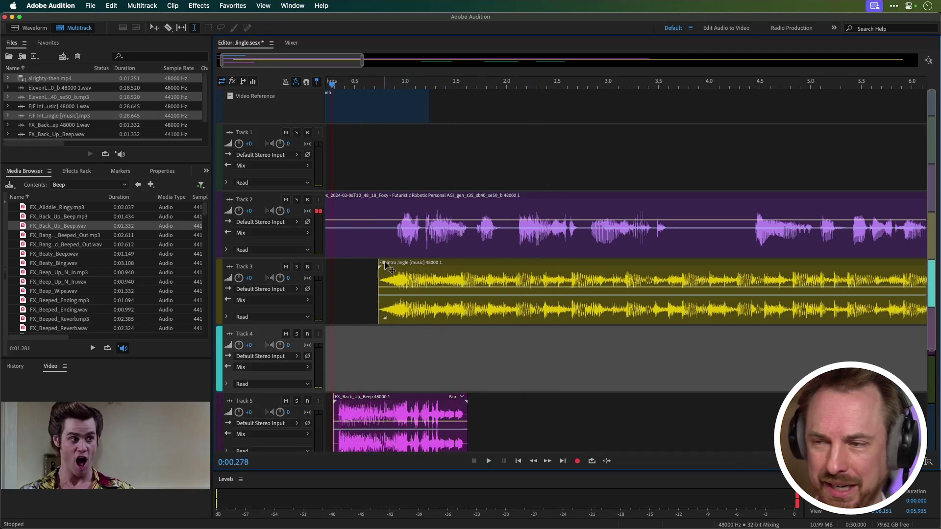
Step: Delete the movie clip from the Video Reference track and play the jingle from its start
{"action": "left_click", "coordinate": [362, 114]}
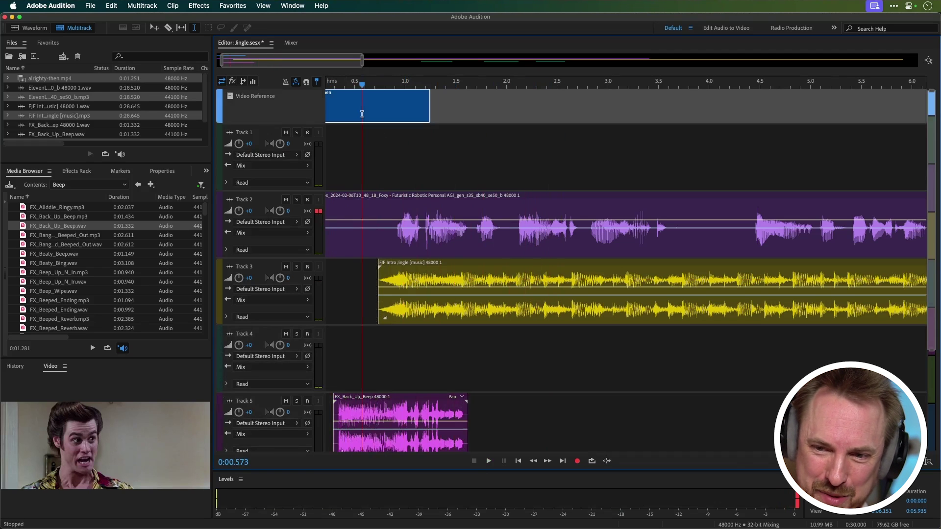
{"action": "key", "text": "Delete"}
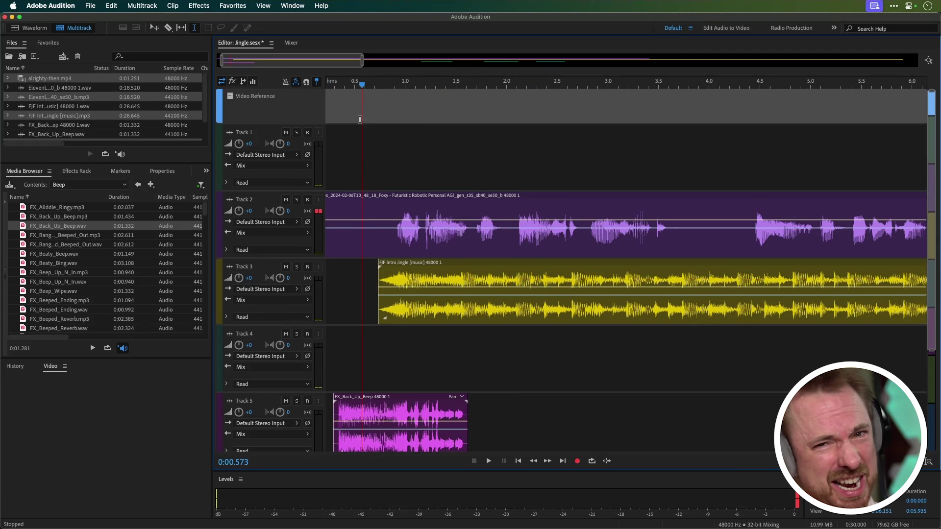
{"action": "left_click", "coordinate": [324, 162]}
{"action": "key", "text": "space"}
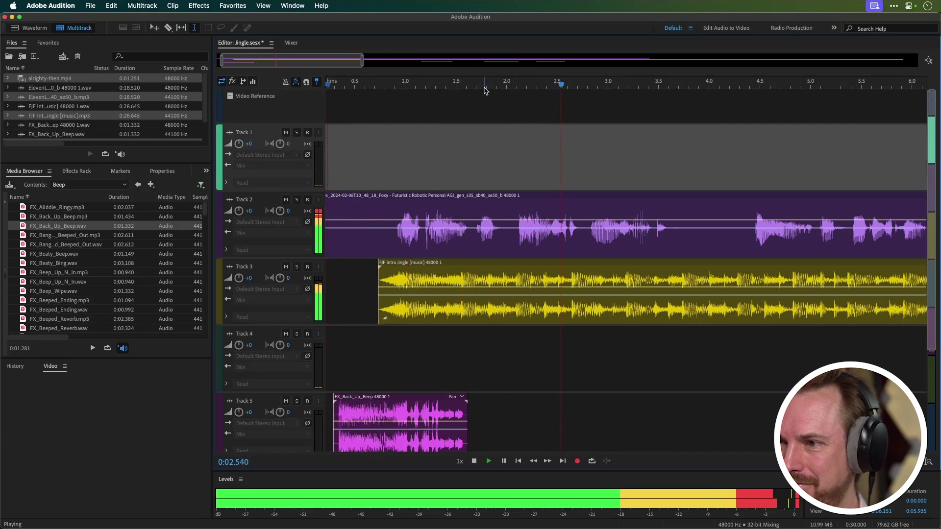
{"action": "scroll", "coordinate": [482, 87], "scroll_direction": "down", "scroll_amount": 3}
{"action": "key", "text": "space"}
Step: Cut the silences at about 3.7 to 4.4 and 6.6 to 6.9 seconds from the Track 2 voice, isolating its second phrase
{"action": "left_click_drag", "start_coordinate": [486, 225], "coordinate": [514, 227]}
{"action": "key", "text": "Delete"}
{"action": "left_click_drag", "start_coordinate": [608, 237], "coordinate": [621, 238]}
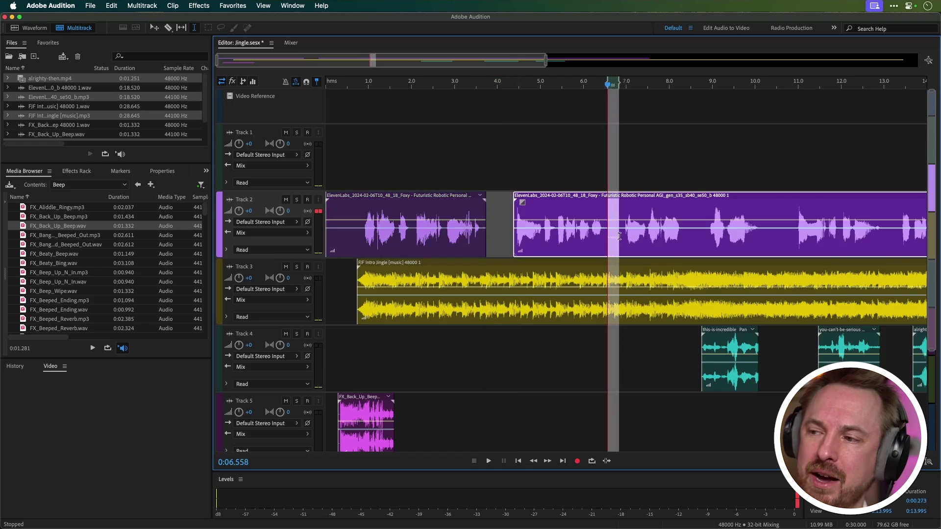
{"action": "key", "text": "Delete"}
Step: Copy the Parametric Equalizer and Dynamics effects from Track 2 to Track 1
{"action": "left_click", "coordinate": [62, 173]}
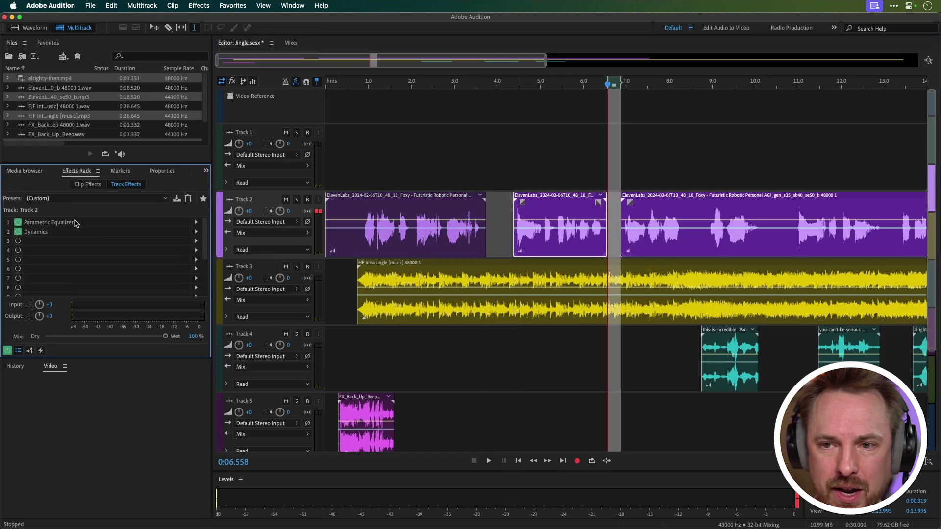
{"action": "left_click", "coordinate": [332, 142]}
{"action": "left_click", "coordinate": [102, 225]}
{"action": "key", "text": "super+v"}
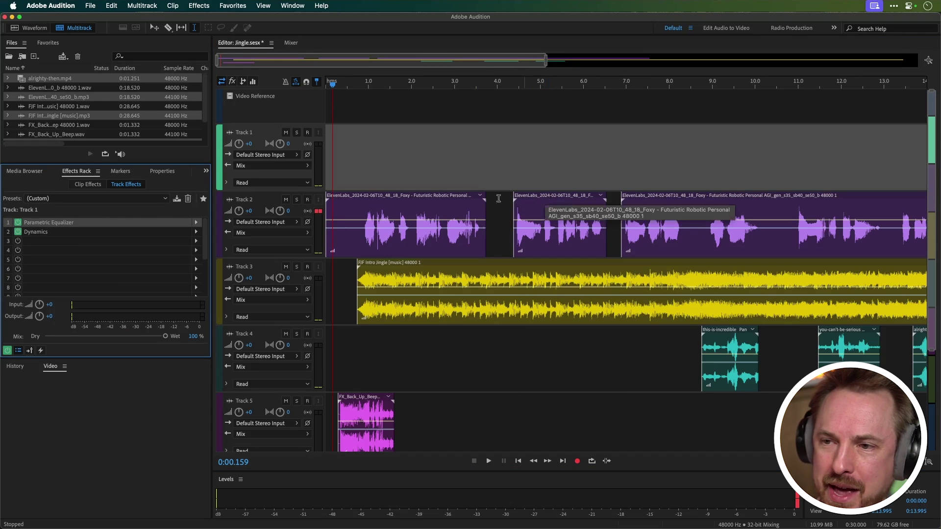
Step: Add a Chorus effect after Dynamics on Track 1 and move its window clear of the upper tracks
{"action": "left_click", "coordinate": [196, 241]}
{"action": "mouse_move", "coordinate": [249, 278]}
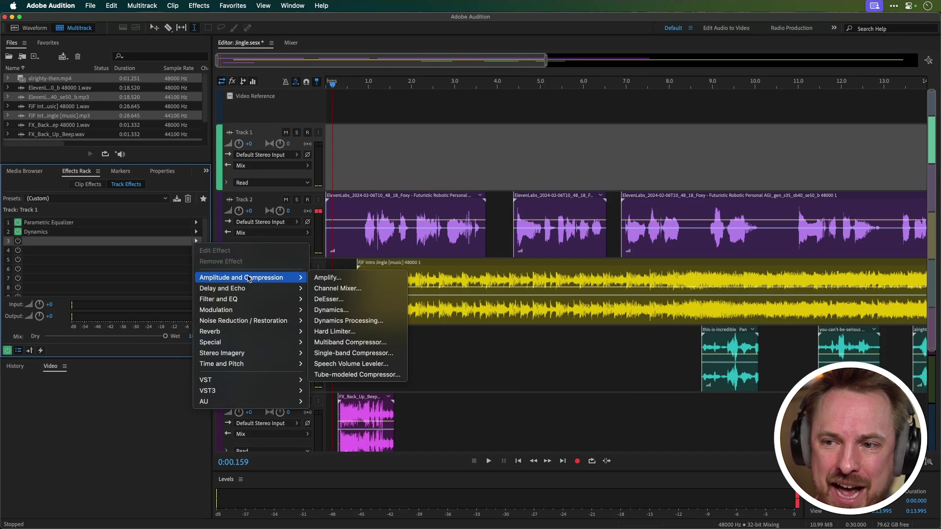
{"action": "mouse_move", "coordinate": [272, 310]}
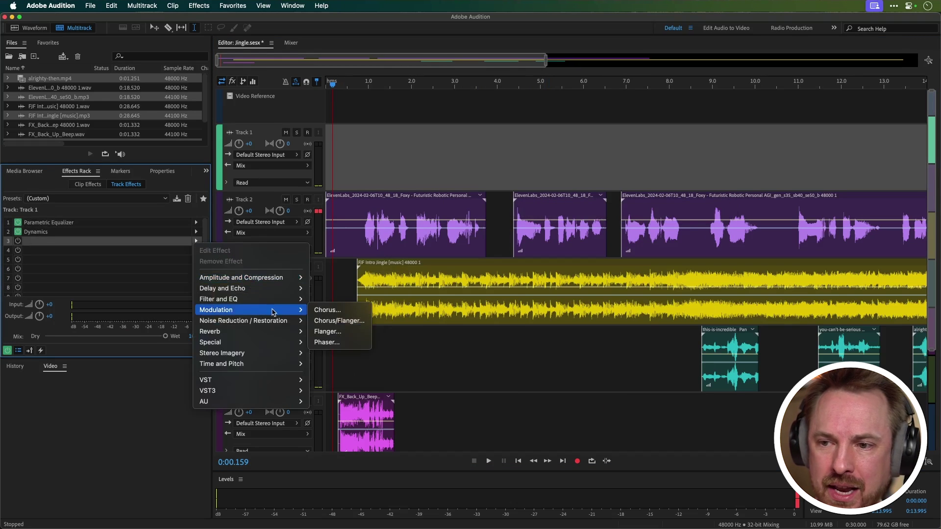
{"action": "left_click", "coordinate": [329, 309]}
{"action": "left_click_drag", "start_coordinate": [502, 169], "coordinate": [443, 237]}
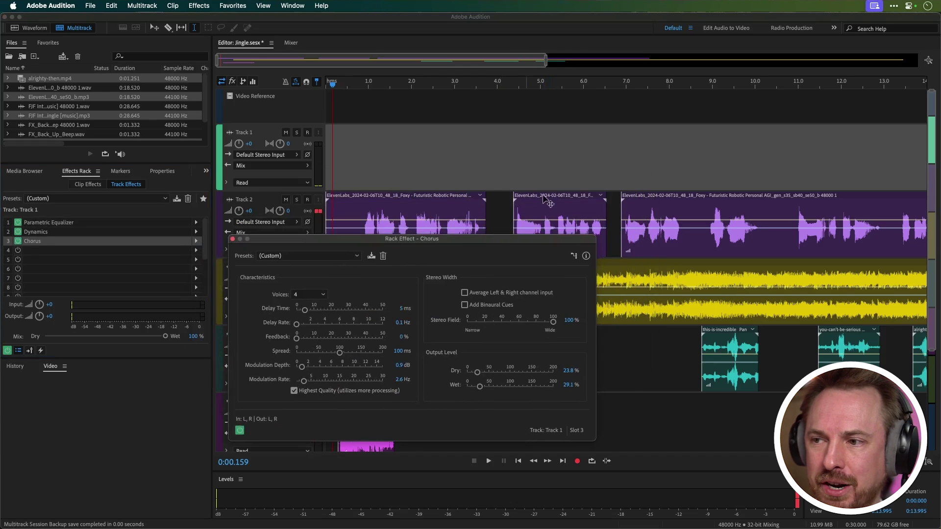
Step: Move the isolated second voice phrase to Track 1, starting at about 3.6 seconds, and audition it with the chorus
{"action": "left_click_drag", "start_coordinate": [559, 195], "coordinate": [509, 159]}
{"action": "left_click", "coordinate": [455, 157]}
{"action": "key", "text": "space"}
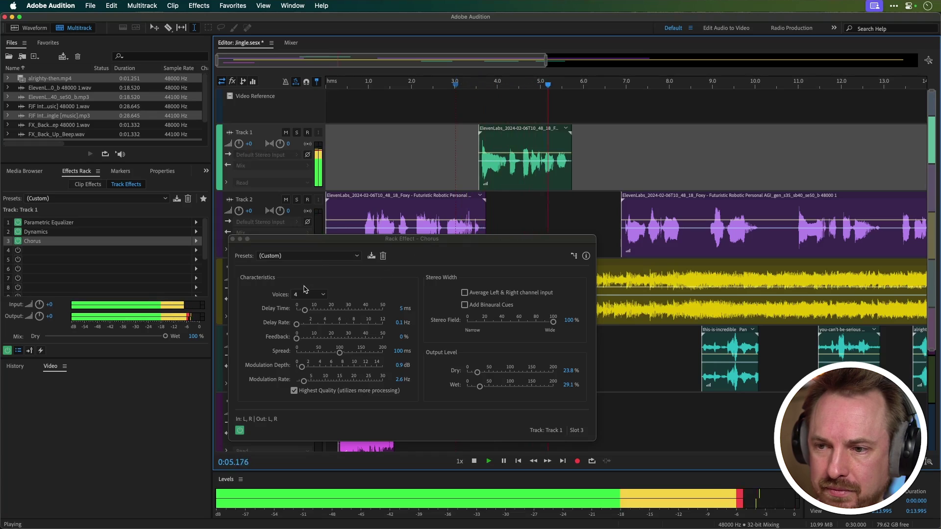
{"action": "key", "text": "space"}
Step: Apply the Rich Chorus preset to Track 1's Chorus and audition the change from the first voice phrase to the second
{"action": "left_click", "coordinate": [294, 256]}
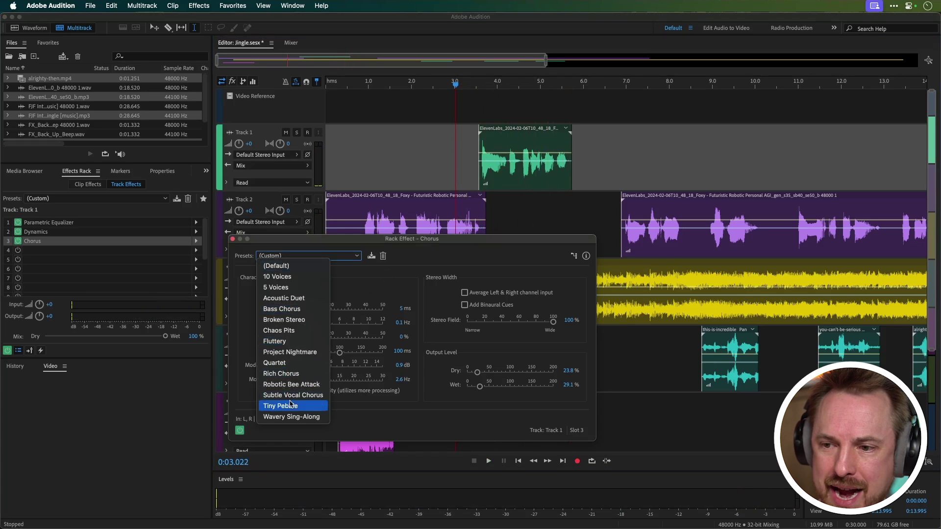
{"action": "left_click", "coordinate": [292, 376]}
{"action": "key", "text": "space"}
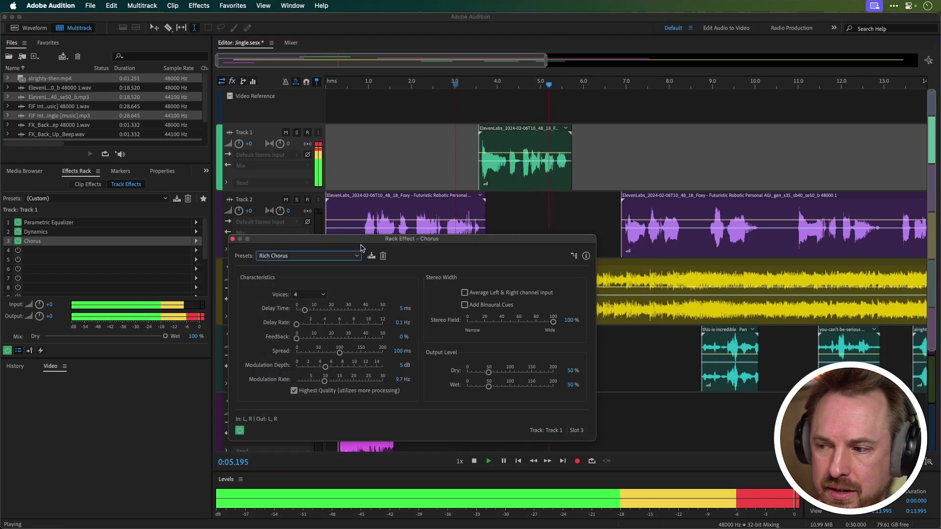
{"action": "key", "text": "space"}
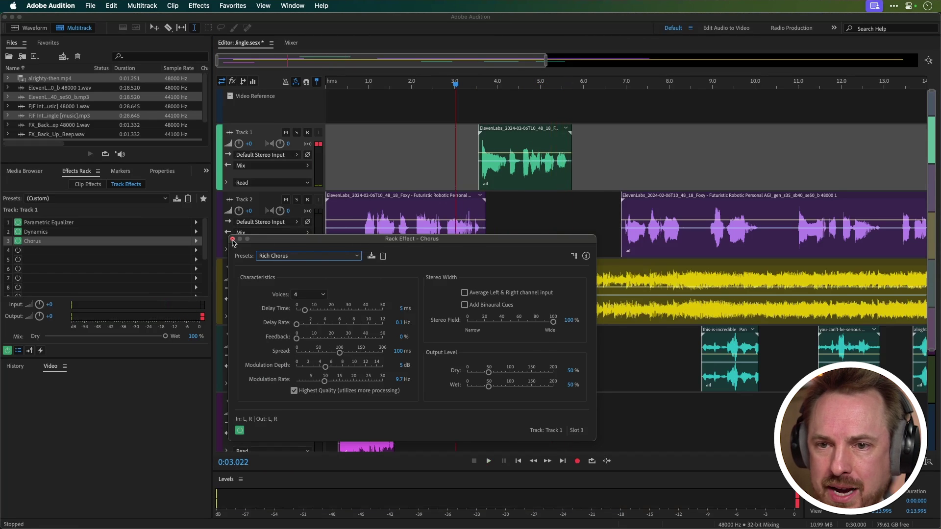
{"action": "left_click", "coordinate": [232, 239]}
{"action": "key", "text": "space"}
{"action": "key", "text": "space"}
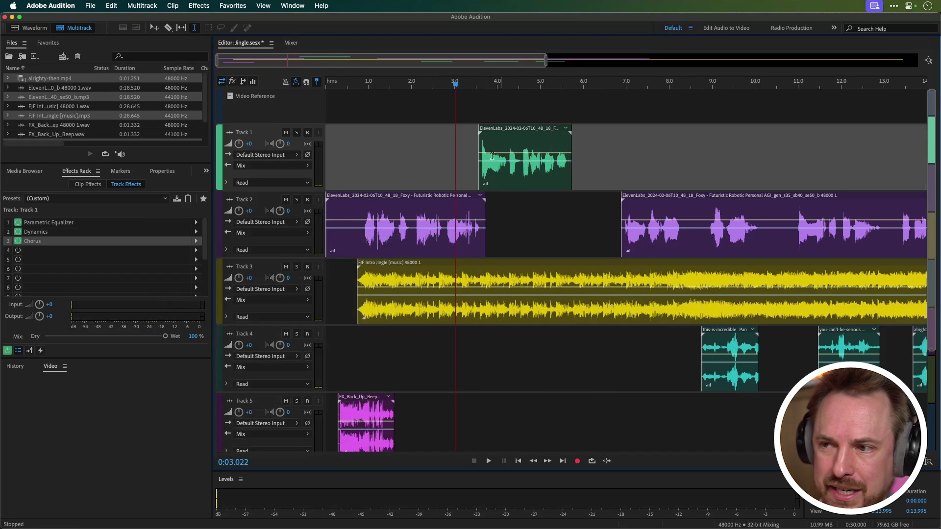
{"action": "key", "text": "space"}
{"action": "key", "text": "space"}
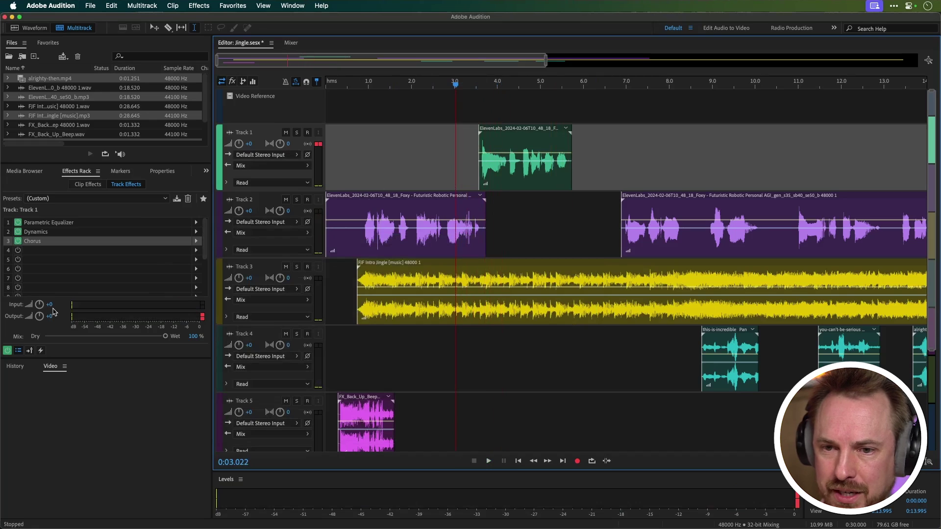
Step: Lower the output level of Track 1's effects rack while auditioning the chorused voice phrase in the mix
{"action": "left_click_drag", "start_coordinate": [41, 319], "coordinate": [45, 332]}
{"action": "key", "text": "space"}
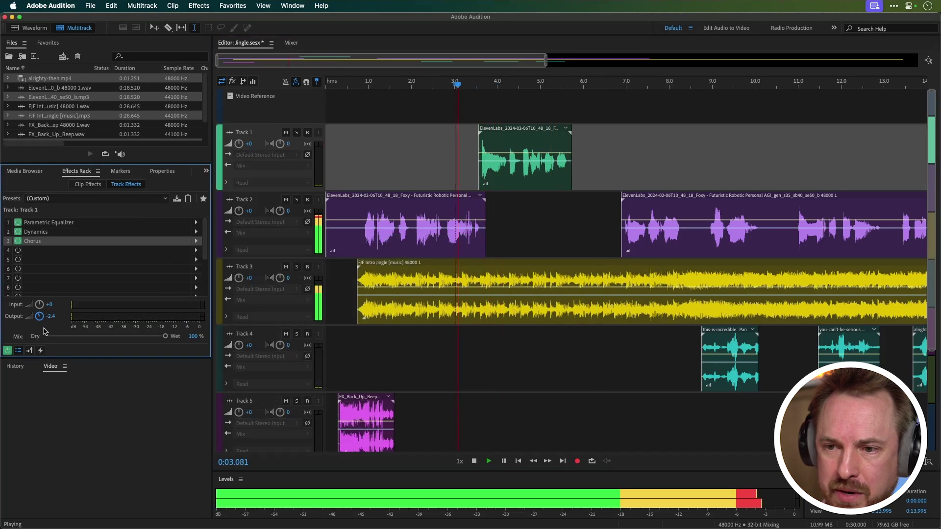
{"action": "key", "text": "space"}
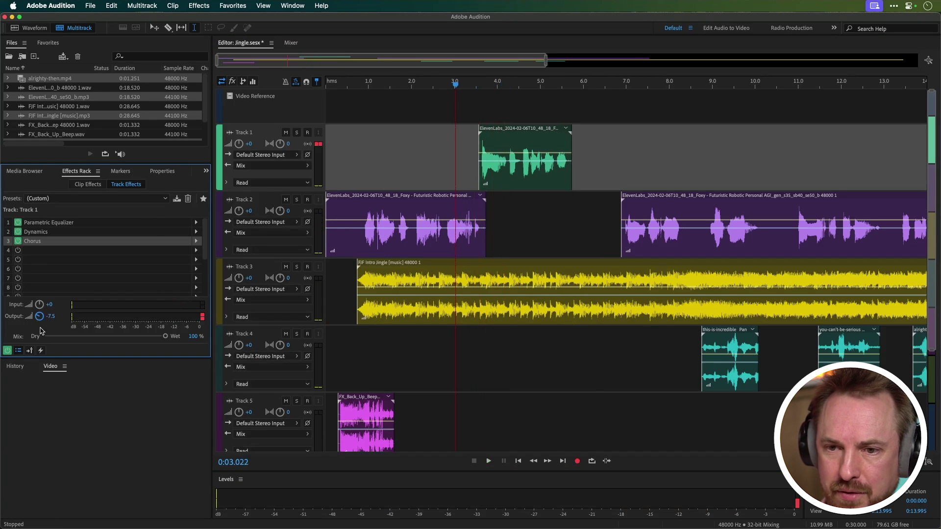
{"action": "key", "text": "space"}
{"action": "left_click_drag", "start_coordinate": [40, 320], "coordinate": [44, 314]}
{"action": "key", "text": "space"}
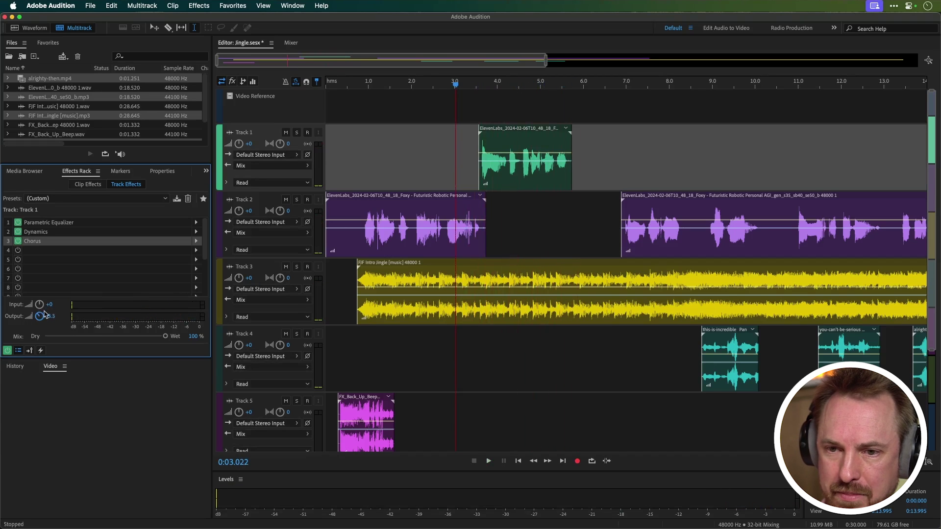
Step: Set Track 1's effects rack output to -5.1 dB while auditioning the chorused voice phrase
{"action": "key", "text": "space"}
{"action": "scroll", "coordinate": [42, 315], "scroll_direction": "up", "scroll_amount": 3}
{"action": "key", "text": "space"}
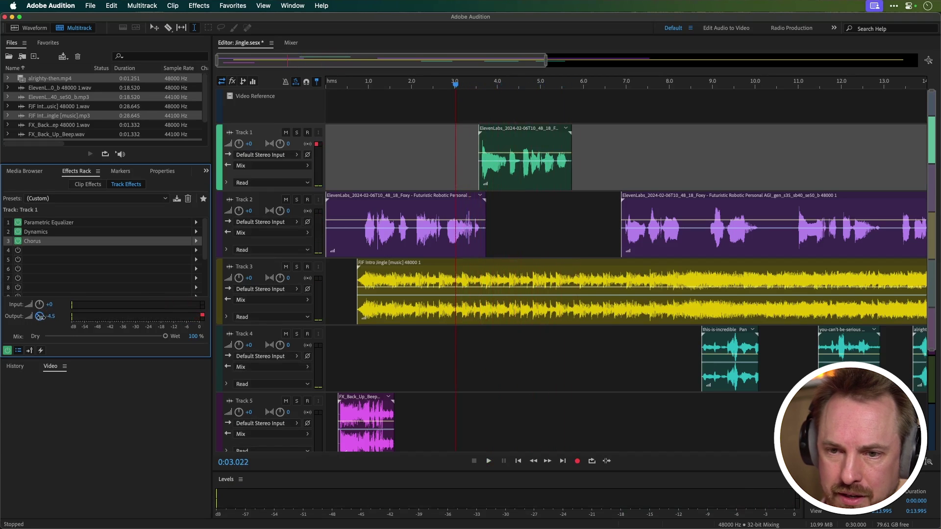
{"action": "scroll", "coordinate": [40, 316], "scroll_direction": "down", "scroll_amount": 1}
{"action": "key", "text": "space"}
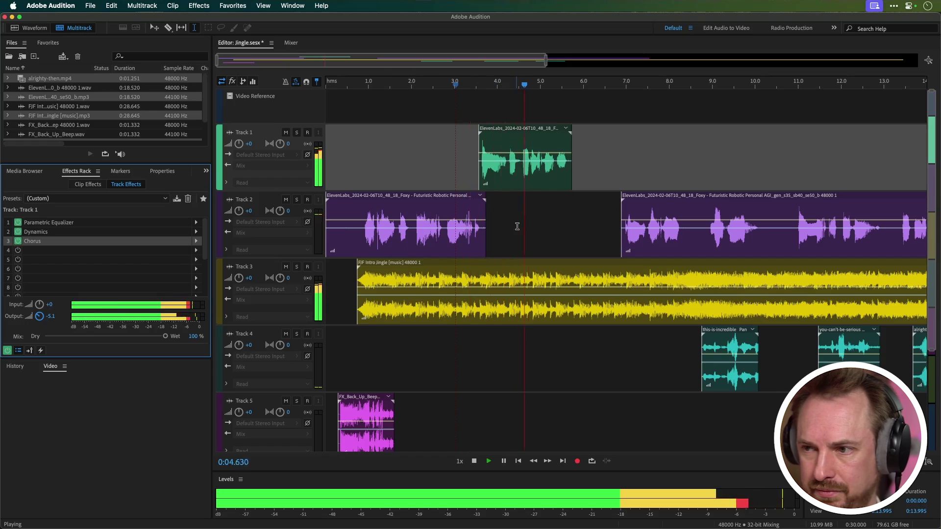
Step: Raise the clip gain of Track 1's voice phrase to 2.2 dB and audition it in the mix
{"action": "key", "text": "space"}
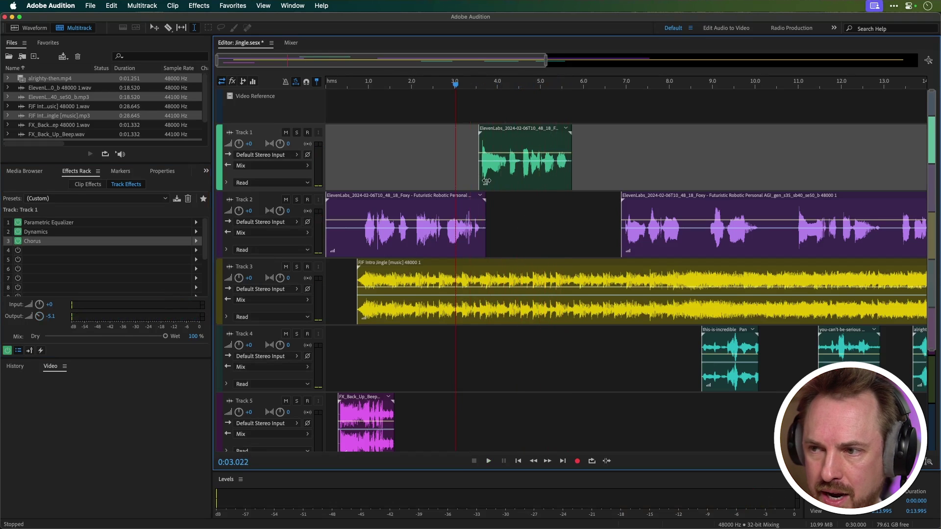
{"action": "key", "text": "space"}
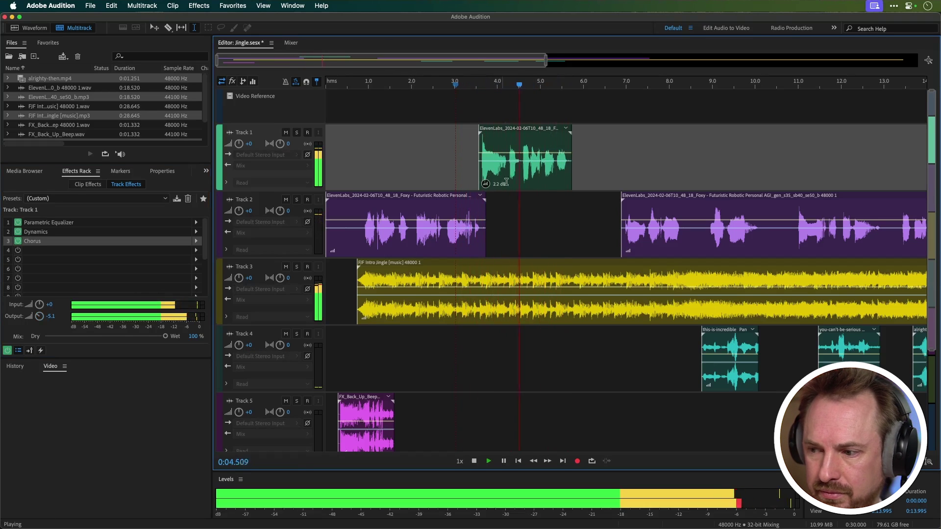
{"action": "key", "text": "space"}
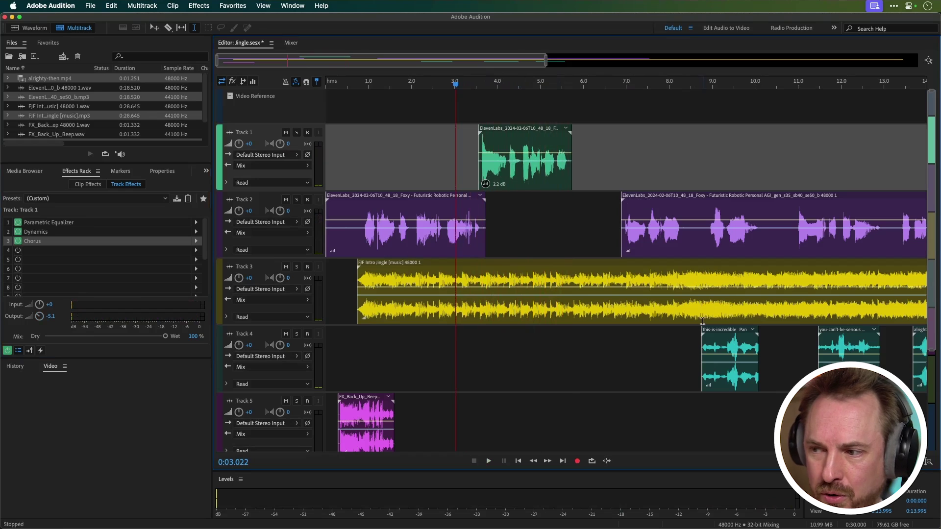
Step: Move the this-is-incredible clip on Track 4 to about 5.6 seconds and apply Dynamics with its existing compressor settings to the whole clip
{"action": "left_click_drag", "start_coordinate": [719, 333], "coordinate": [580, 335]}
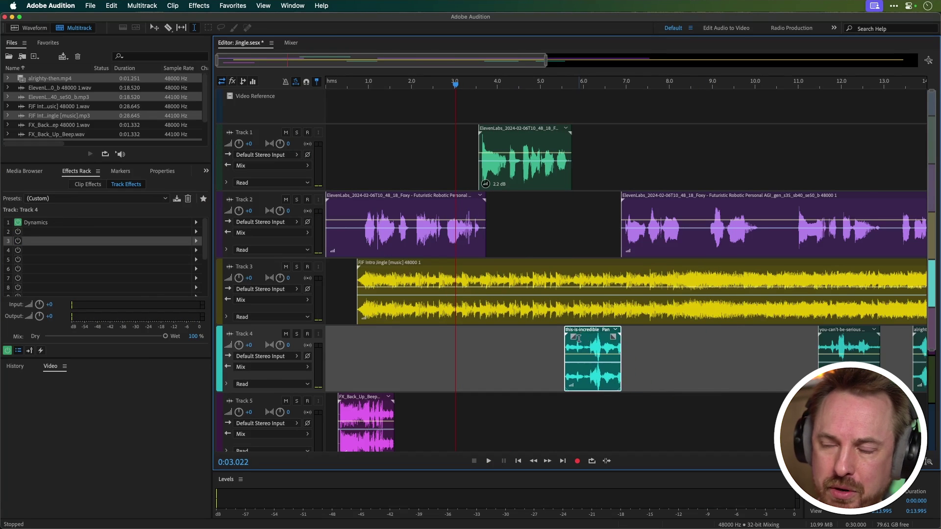
{"action": "double_click", "coordinate": [579, 338]}
{"action": "left_click", "coordinate": [201, 7]}
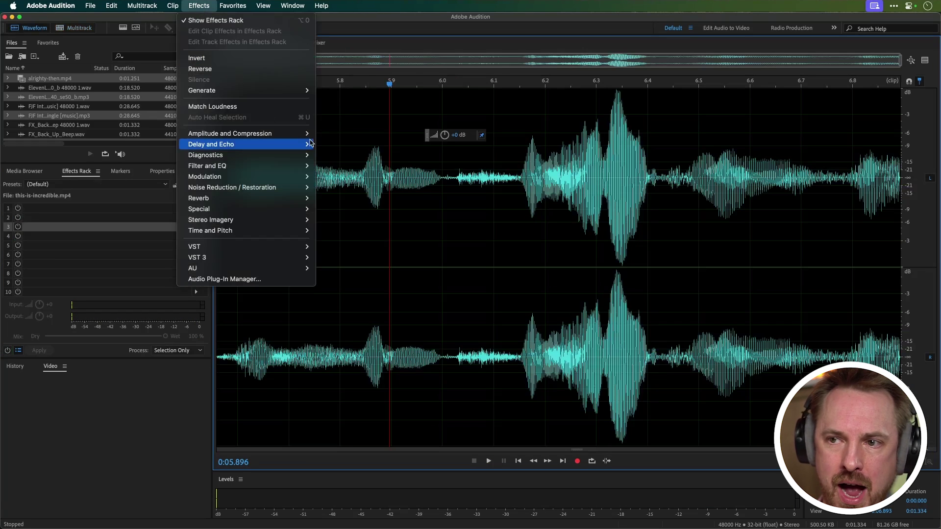
{"action": "mouse_move", "coordinate": [307, 134]}
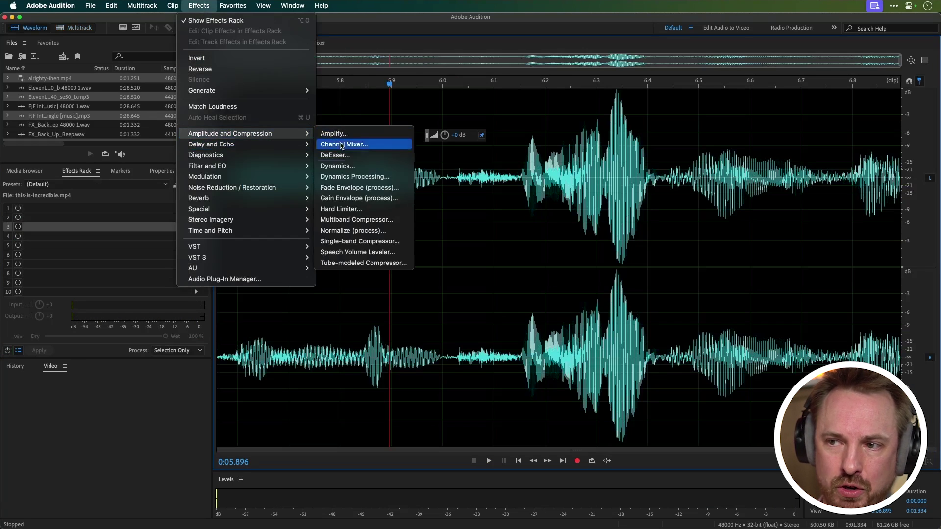
{"action": "left_click", "coordinate": [347, 166]}
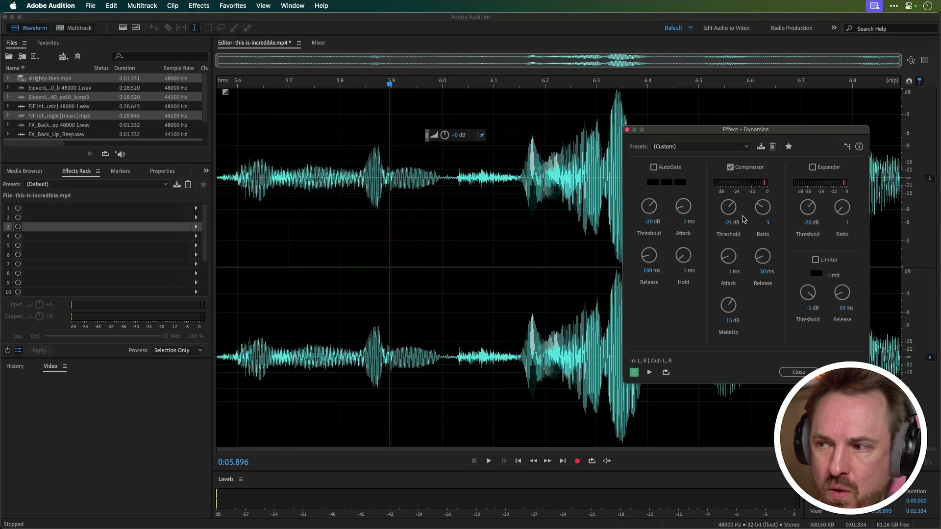
{"action": "key", "text": "super+a"}
{"action": "key", "text": "space"}
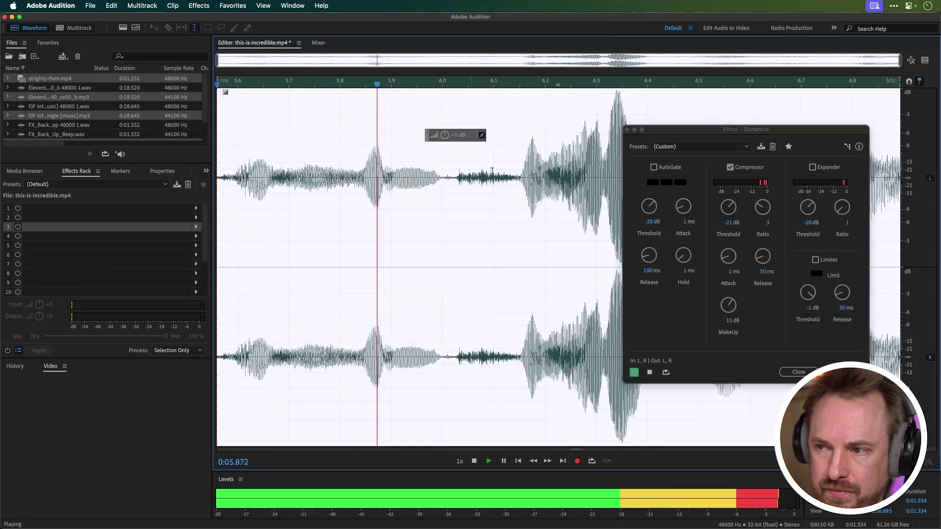
{"action": "left_click", "coordinate": [840, 373]}
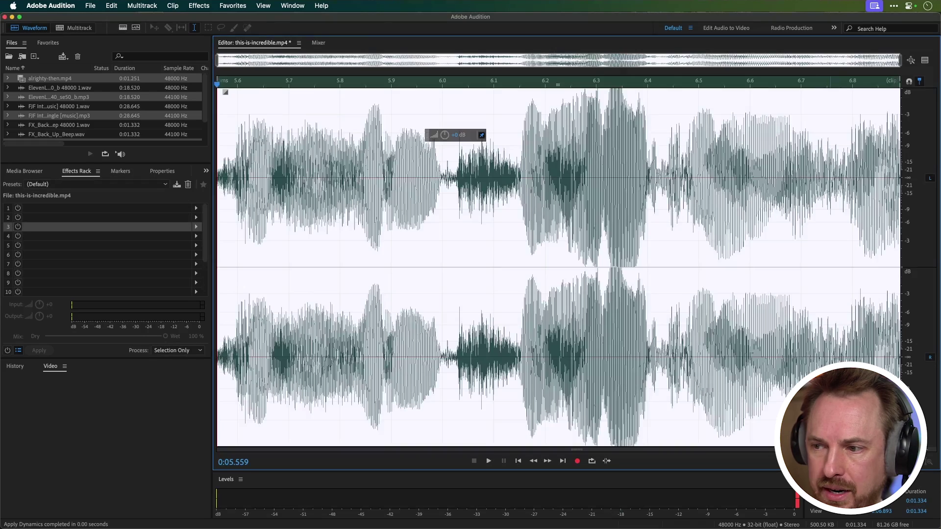
Step: Audition the compressed this-is-incredible clip on its own and in the multitrack mix
{"action": "key", "text": "space"}
{"action": "key", "text": "space"}
{"action": "left_click", "coordinate": [74, 29]}
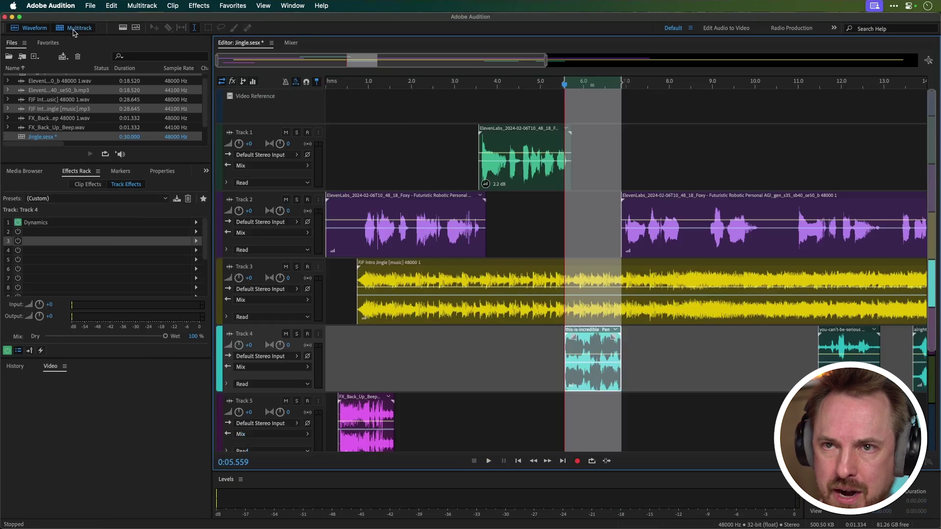
{"action": "left_click", "coordinate": [546, 335]}
{"action": "key", "text": "space"}
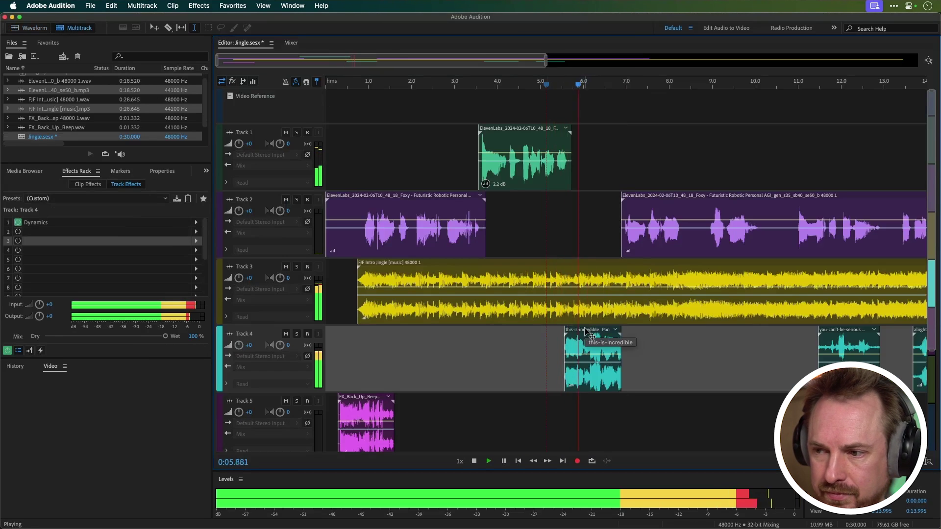
{"action": "left_click", "coordinate": [533, 334]}
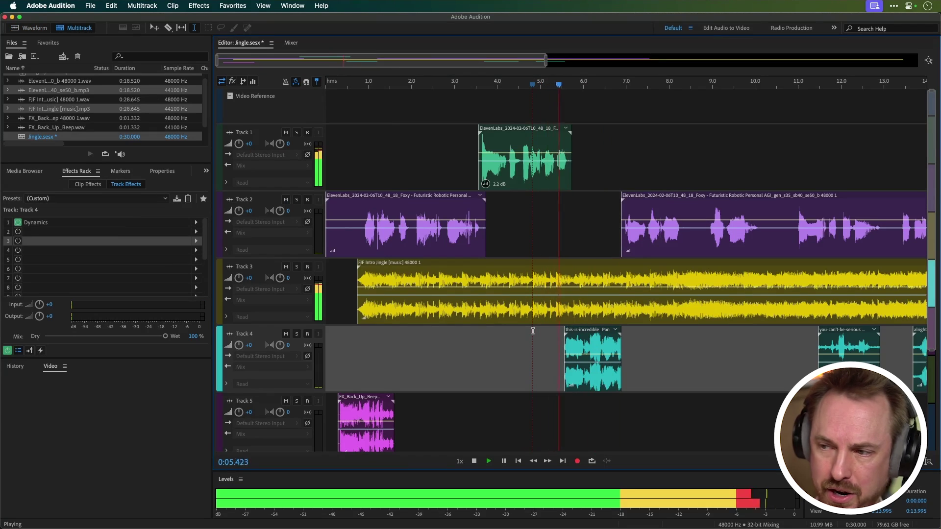
{"action": "key", "text": "space"}
Step: Add FX_Beep_Wipe.wav to Track 5 at about 5.4 seconds and audition it leading into the movie quote
{"action": "left_click", "coordinate": [23, 171]}
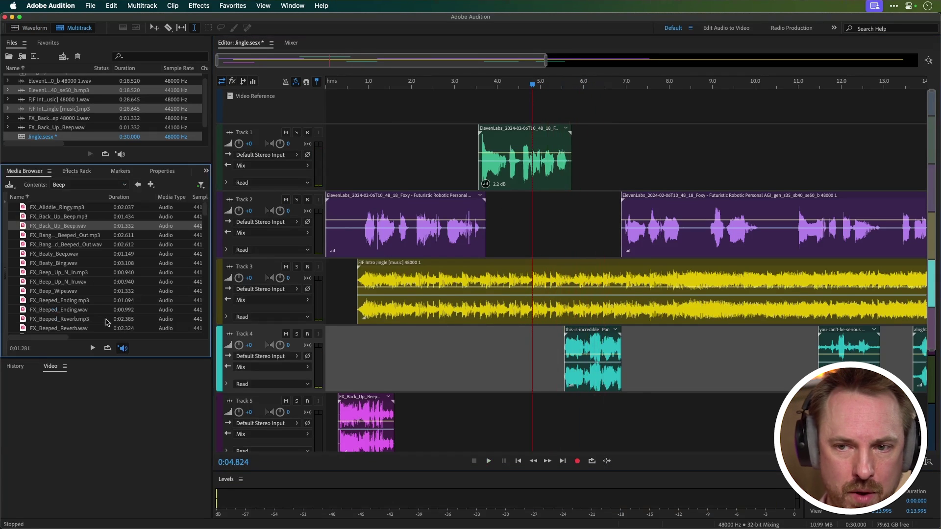
{"action": "left_click", "coordinate": [57, 291]}
{"action": "left_click_drag", "start_coordinate": [55, 292], "coordinate": [498, 412]}
{"action": "left_click", "coordinate": [573, 408]}
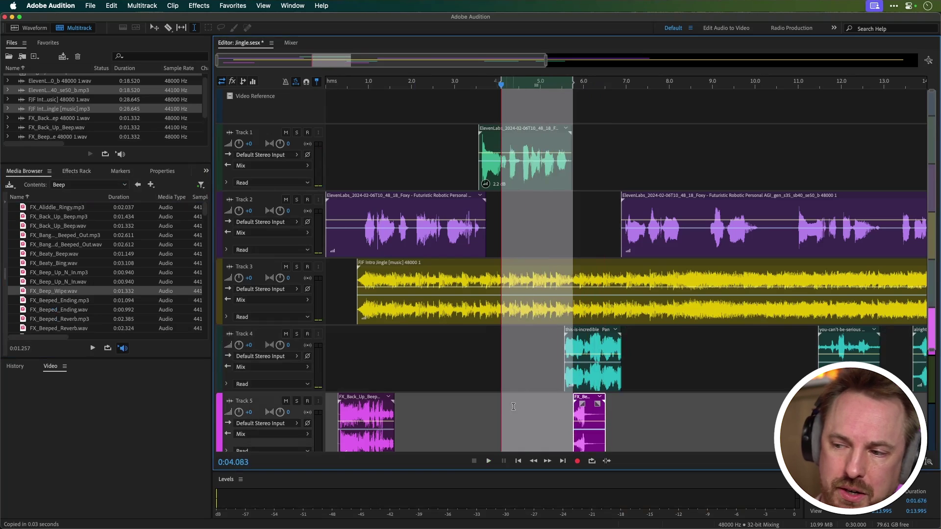
{"action": "left_click", "coordinate": [513, 412]}
{"action": "left_click_drag", "start_coordinate": [604, 400], "coordinate": [564, 401]}
{"action": "key", "text": "space"}
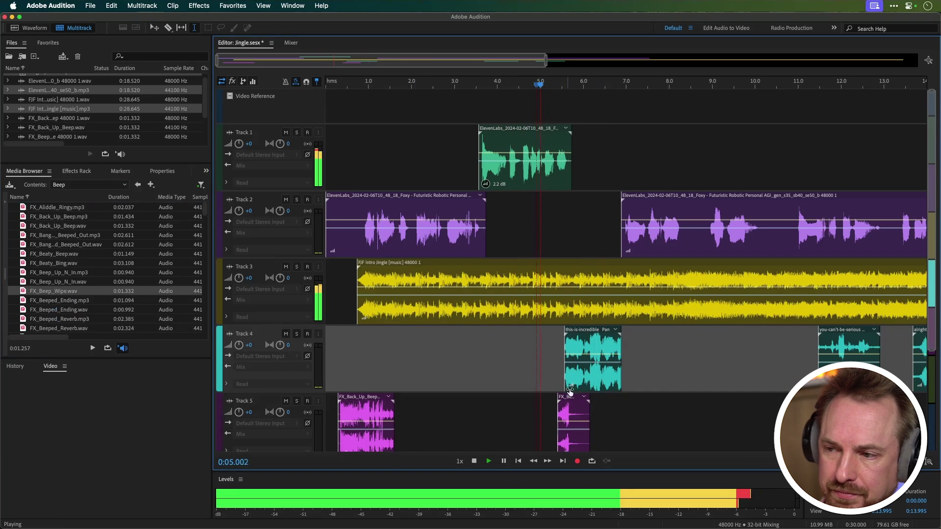
{"action": "key", "text": "space"}
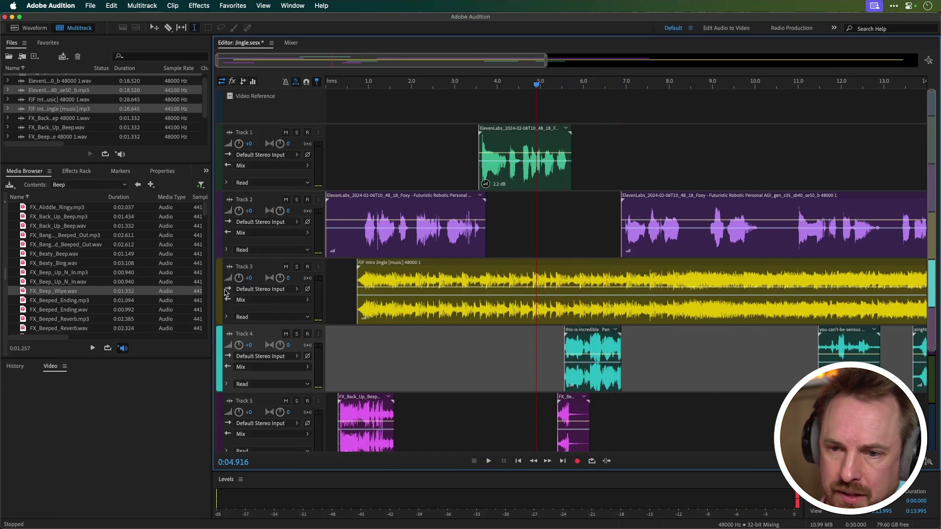
Step: Place FX_Beeped_Ending.mp3 on Track 5 at about 6.7 seconds and audition it in the mix
{"action": "left_click_drag", "start_coordinate": [59, 300], "coordinate": [618, 424]}
{"action": "key", "text": "space"}
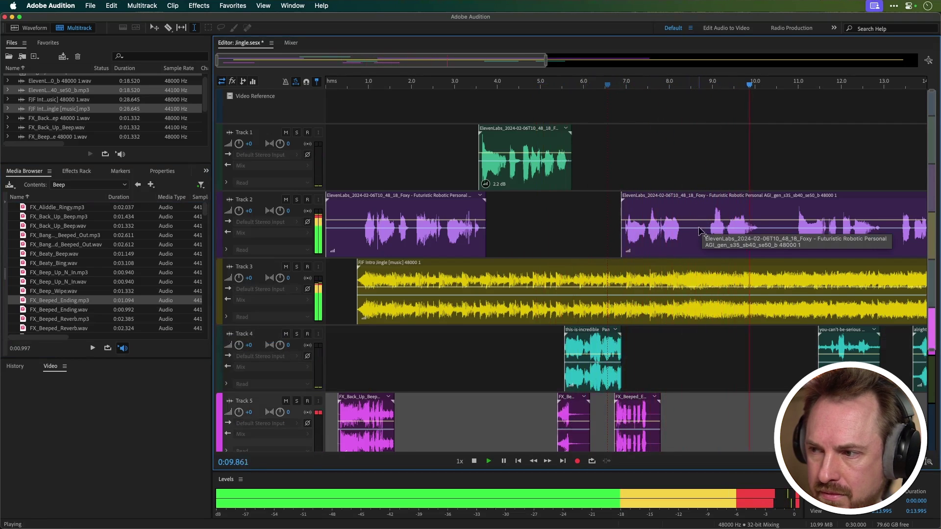
Step: Cut the silent gaps at about 8.5 and 10.3 seconds from Track 2's second voice clip to separate its phrases
{"action": "left_click_drag", "start_coordinate": [690, 239], "coordinate": [710, 241]}
{"action": "key", "text": "Delete"}
{"action": "left_click_drag", "start_coordinate": [785, 240], "coordinate": [767, 239]}
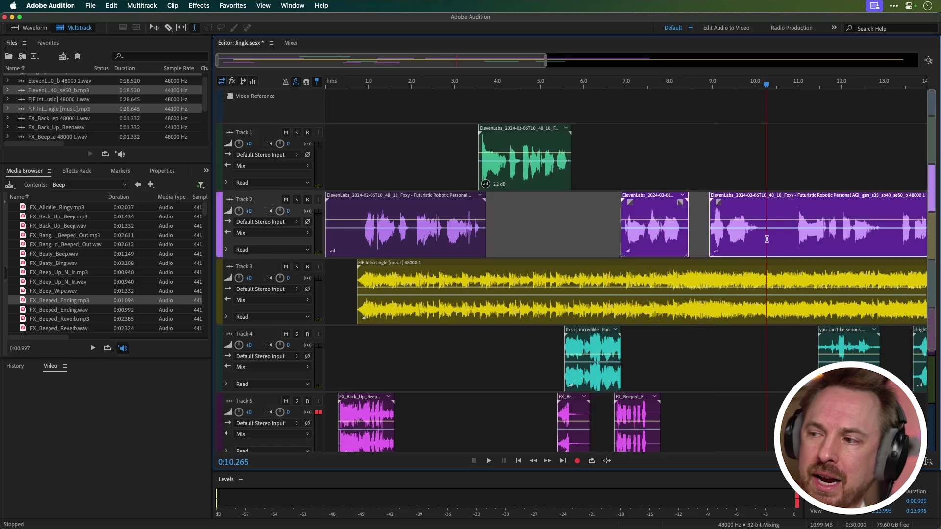
{"action": "key", "text": "Delete"}
Step: Copy Track 2's phrase at about 9 seconds to Track 1, trim it to an opening snippet about 0.2 seconds long, and audition it
{"action": "left_click", "coordinate": [727, 155]}
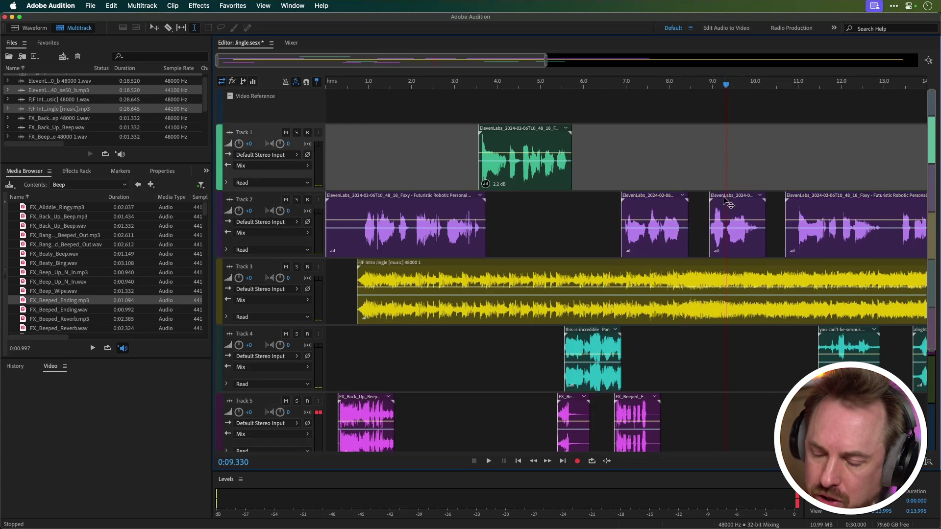
{"action": "left_click_drag", "start_coordinate": [726, 202], "coordinate": [882, 173]}
{"action": "scroll", "coordinate": [694, 88], "scroll_direction": "up", "scroll_amount": 3}
{"action": "key", "text": "Delete"}
{"action": "left_click", "coordinate": [618, 125]}
{"action": "key", "text": "space"}
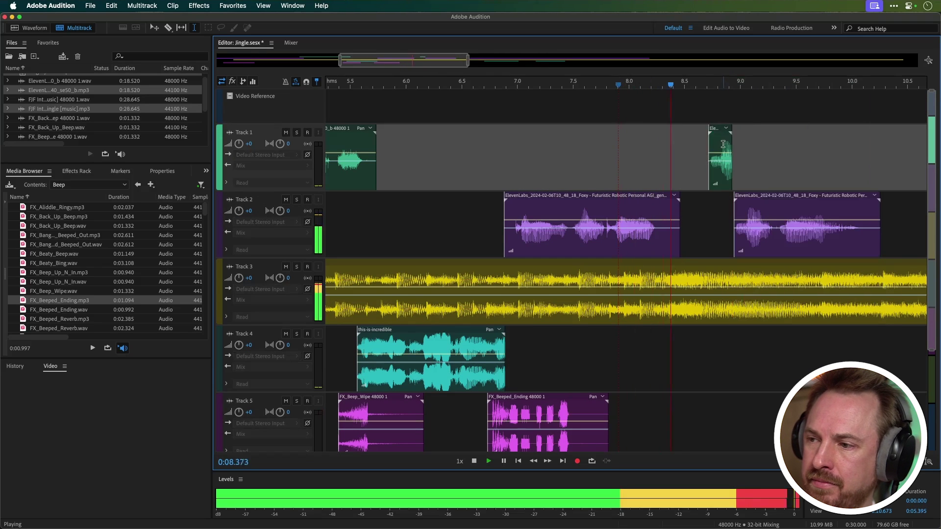
{"action": "key", "text": "space"}
Step: Duplicate the snippet on Track 1 into three spaced copies starting at about 5.8, 6.0 and 6.3 seconds
{"action": "left_click_drag", "start_coordinate": [720, 141], "coordinate": [395, 162]}
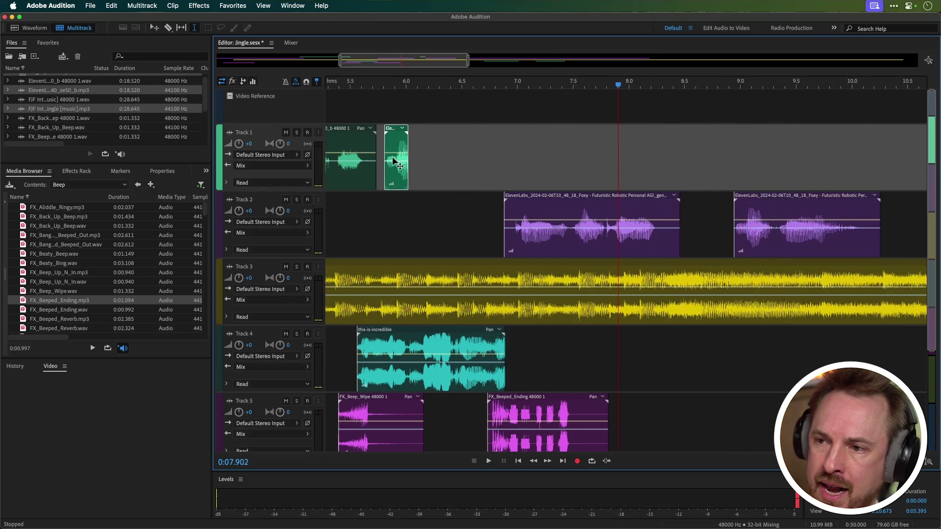
{"action": "left_click_drag", "start_coordinate": [394, 129], "coordinate": [451, 133]}
{"action": "left_click", "coordinate": [392, 194]}
{"action": "left_click", "coordinate": [398, 192]}
{"action": "left_click", "coordinate": [425, 245]}
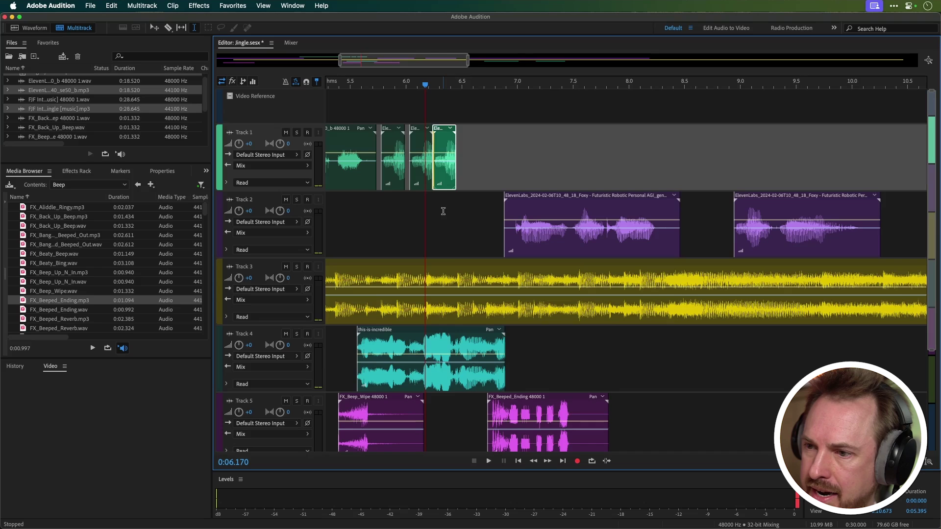
{"action": "left_click", "coordinate": [452, 231]}
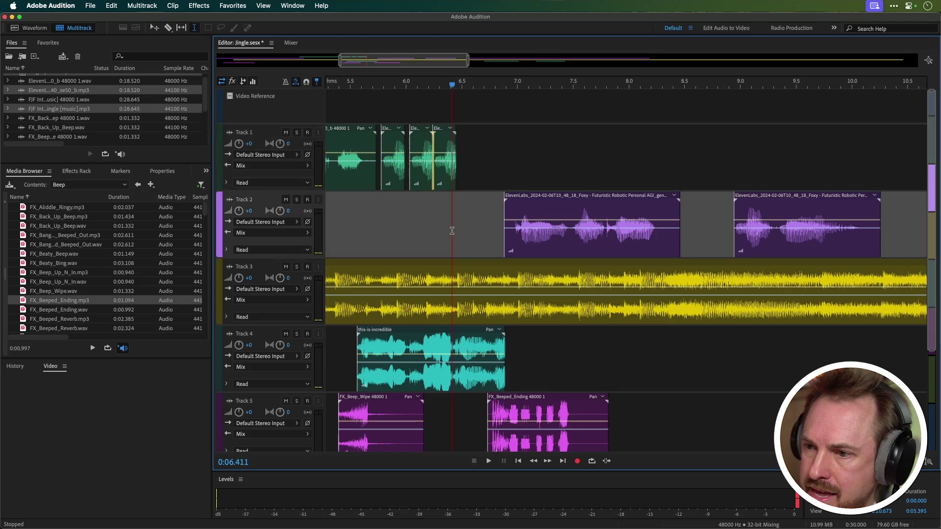
{"action": "left_click", "coordinate": [454, 229]}
{"action": "left_click_drag", "start_coordinate": [446, 130], "coordinate": [453, 129]}
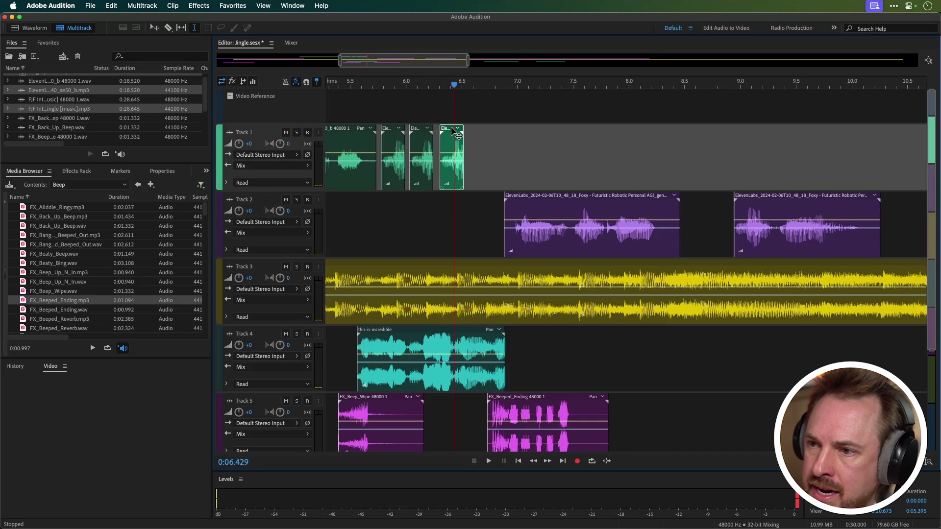
Step: Move the three snippet copies together to start at about 8.3 seconds on Track 1 and audition the stutter before the phrase
{"action": "left_click_drag", "start_coordinate": [477, 205], "coordinate": [382, 141]}
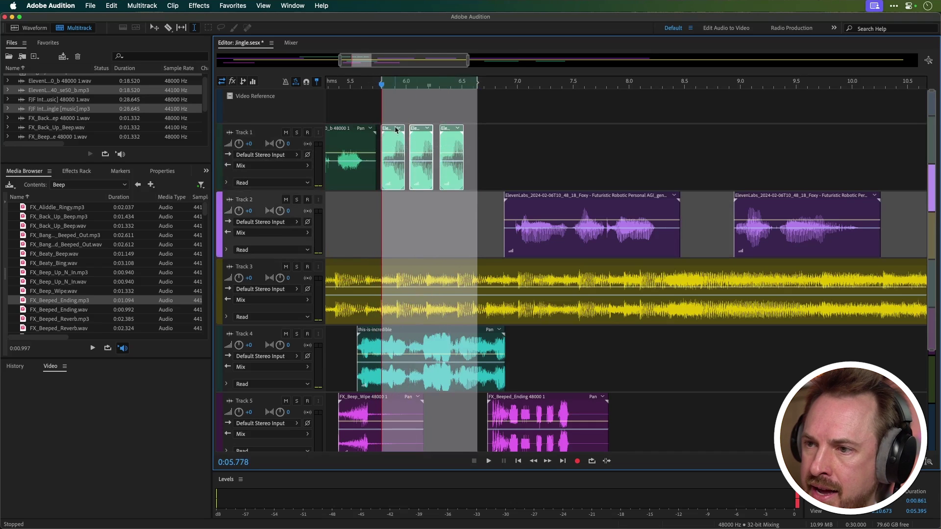
{"action": "left_click", "coordinate": [426, 218]}
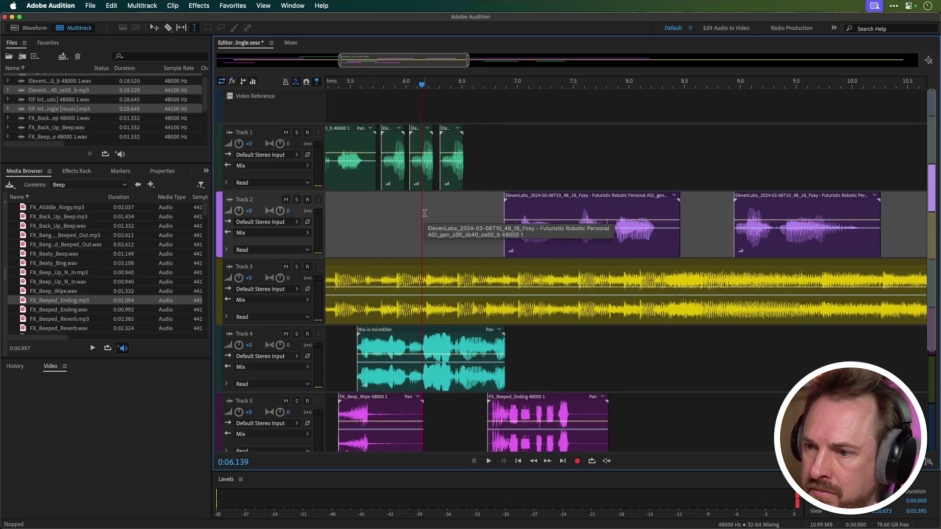
{"action": "left_click", "coordinate": [416, 129]}
{"action": "left_click_drag", "start_coordinate": [486, 173], "coordinate": [675, 146]}
{"action": "left_click", "coordinate": [620, 129]}
{"action": "key", "text": "space"}
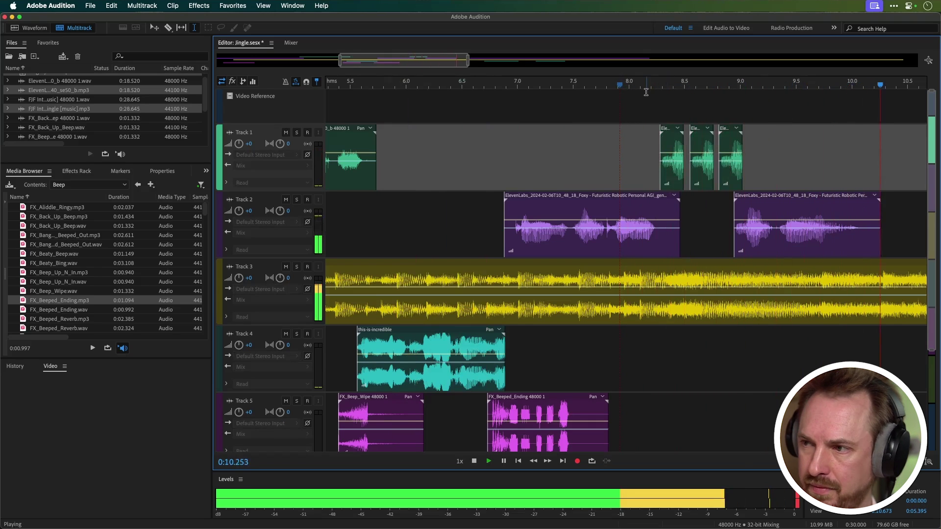
{"action": "key", "text": "space"}
Step: Place FX_Beeped_Reverb.mp3 on Track 5 at about 8.3 seconds, under the stutter, and audition it
{"action": "scroll", "coordinate": [647, 89], "scroll_direction": "down", "scroll_amount": 2}
{"action": "left_click", "coordinate": [49, 315]}
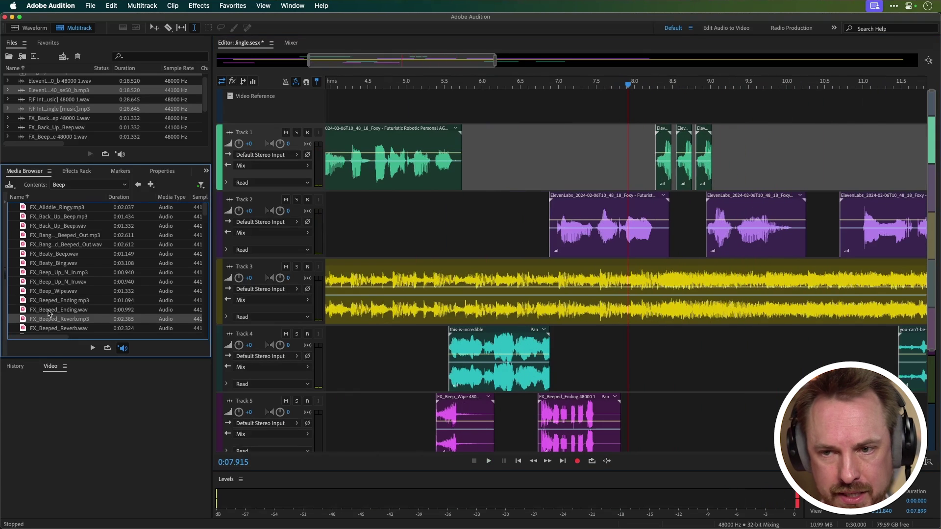
{"action": "left_click_drag", "start_coordinate": [53, 324], "coordinate": [668, 342]}
{"action": "left_click_drag", "start_coordinate": [677, 410], "coordinate": [680, 409]}
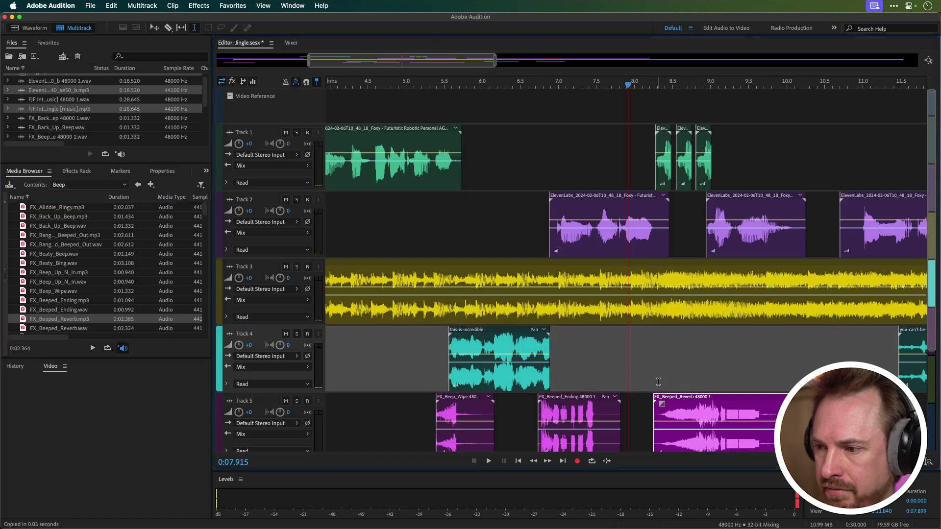
{"action": "key", "text": "space"}
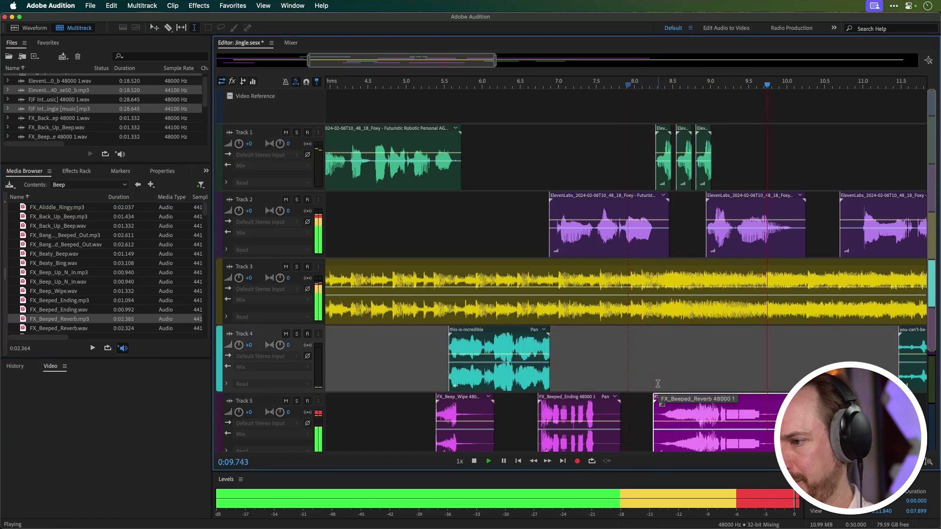
{"action": "key", "text": "space"}
Step: Move the you-can't-be-serious clip on Track 4 earlier to start at about 10.2 seconds
{"action": "scroll", "coordinate": [752, 79], "scroll_direction": "down", "scroll_amount": 2}
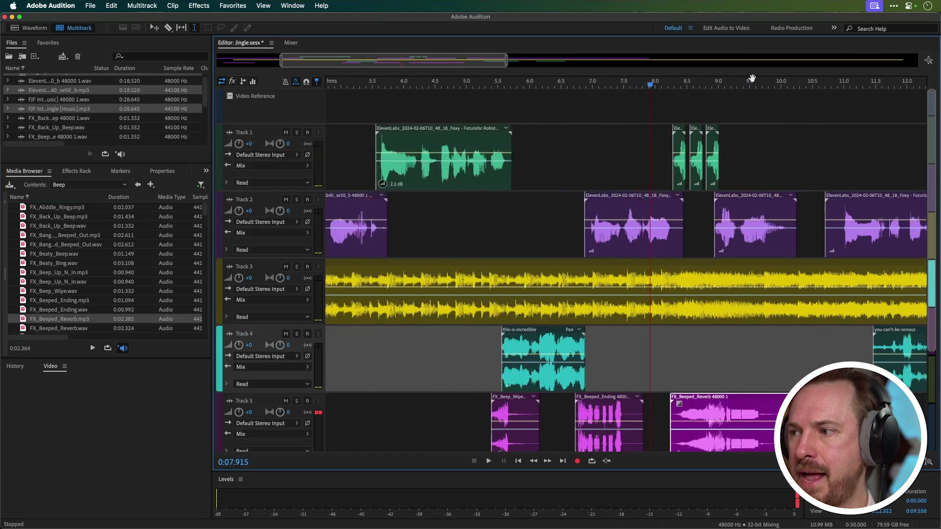
{"action": "scroll", "coordinate": [752, 79], "scroll_direction": "down", "scroll_amount": 3}
{"action": "scroll", "coordinate": [746, 80], "scroll_direction": "down", "scroll_amount": 3}
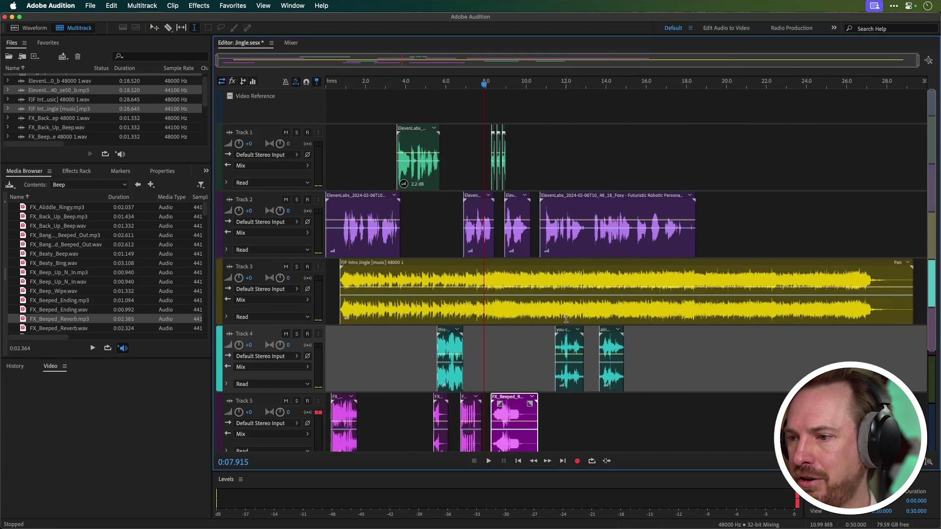
{"action": "left_click_drag", "start_coordinate": [562, 335], "coordinate": [537, 335]}
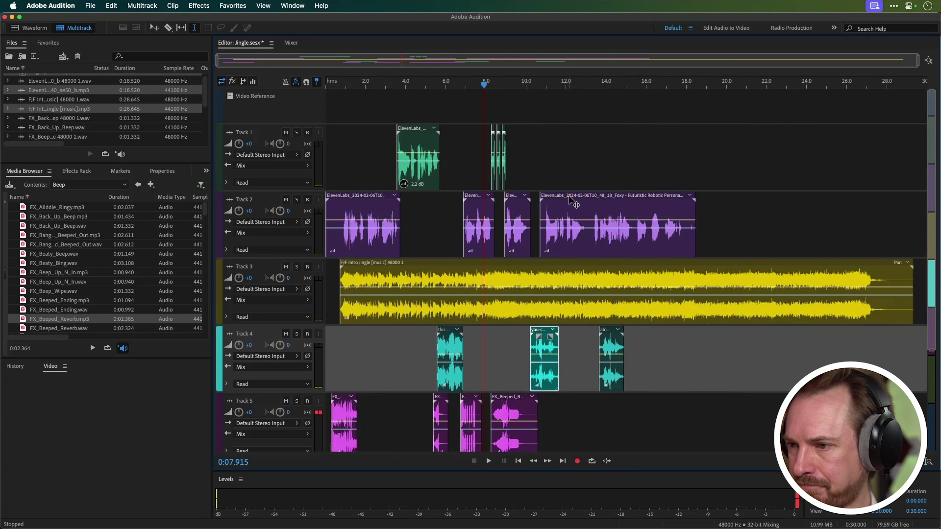
Step: Move the long final voice clip on Track 2 clear of the section to about 21.8 seconds, and audition from about 9.9 seconds
{"action": "left_click_drag", "start_coordinate": [575, 203], "coordinate": [700, 203]}
{"action": "left_click", "coordinate": [523, 162]}
{"action": "key", "text": "space"}
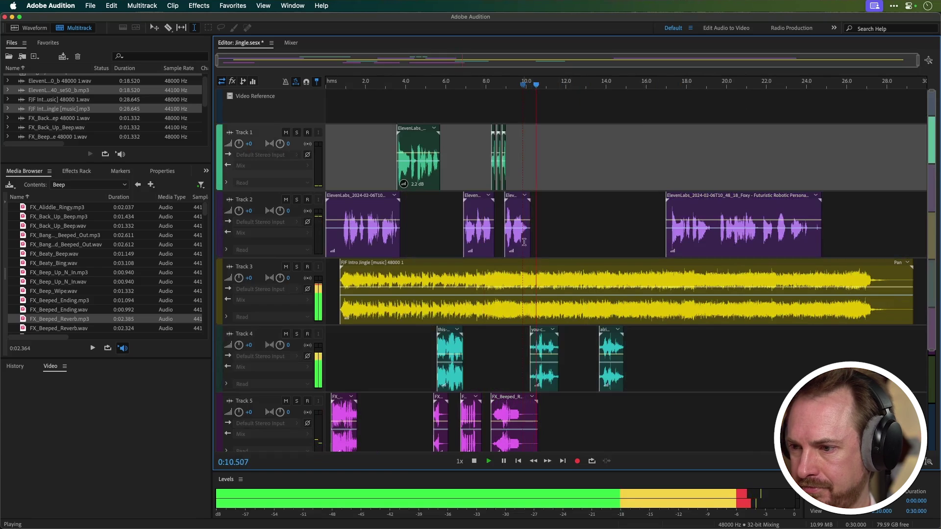
{"action": "key", "text": "space"}
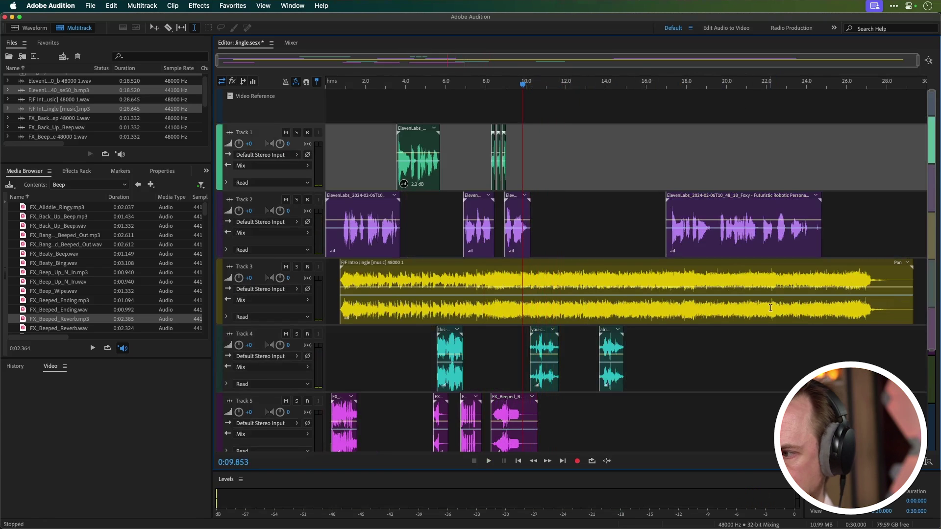
{"action": "left_click", "coordinate": [771, 308]}
{"action": "left_click_drag", "start_coordinate": [702, 201], "coordinate": [797, 201]}
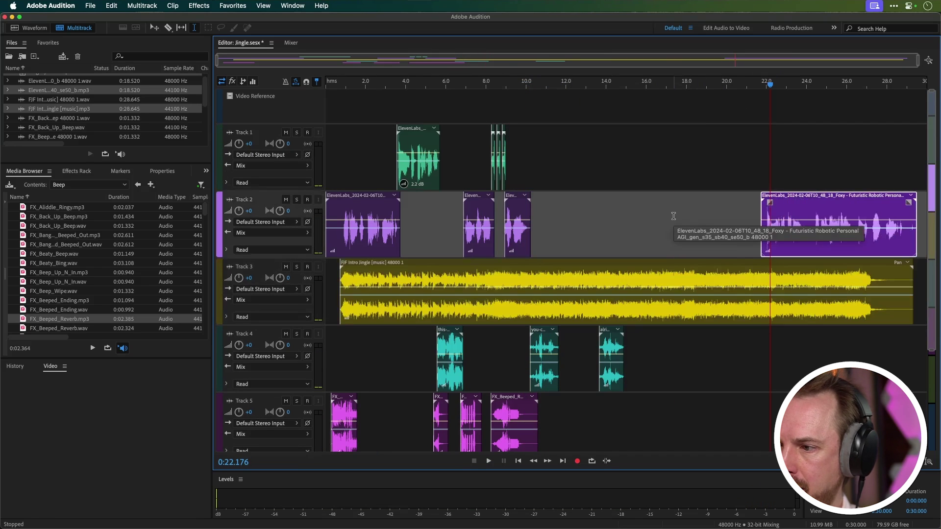
Step: Cut the music on Track 3 between about 10.3 and 17.9 seconds, leaving a gap between its two sections
{"action": "left_click", "coordinate": [683, 227]}
{"action": "key", "text": "space"}
{"action": "key", "text": "space"}
{"action": "left_click_drag", "start_coordinate": [687, 282], "coordinate": [531, 288]}
{"action": "key", "text": "Delete"}
{"action": "left_click", "coordinate": [592, 231]}
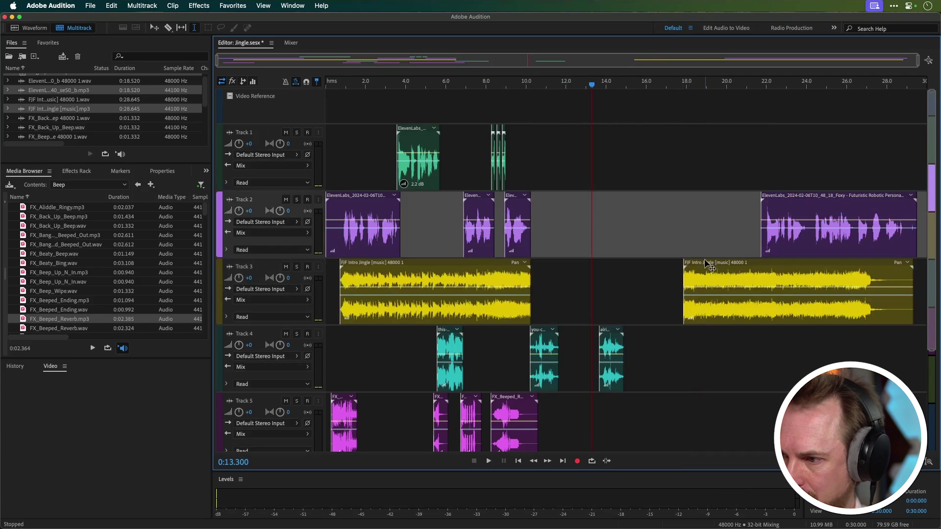
Step: Overlap the second music section with the first from about 9.8 seconds on Track 3 and audition the crossfade
{"action": "left_click_drag", "start_coordinate": [707, 265], "coordinate": [543, 267]}
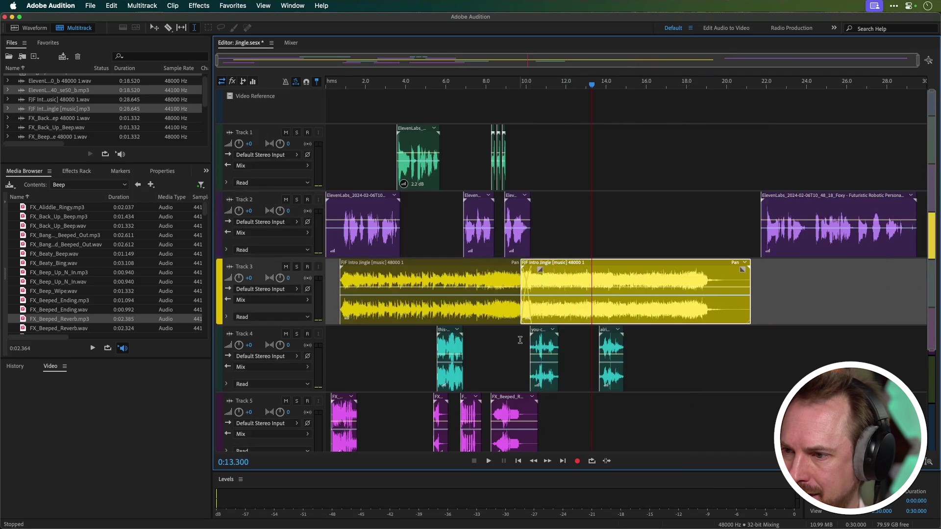
{"action": "left_click", "coordinate": [520, 340]}
{"action": "key", "text": "space"}
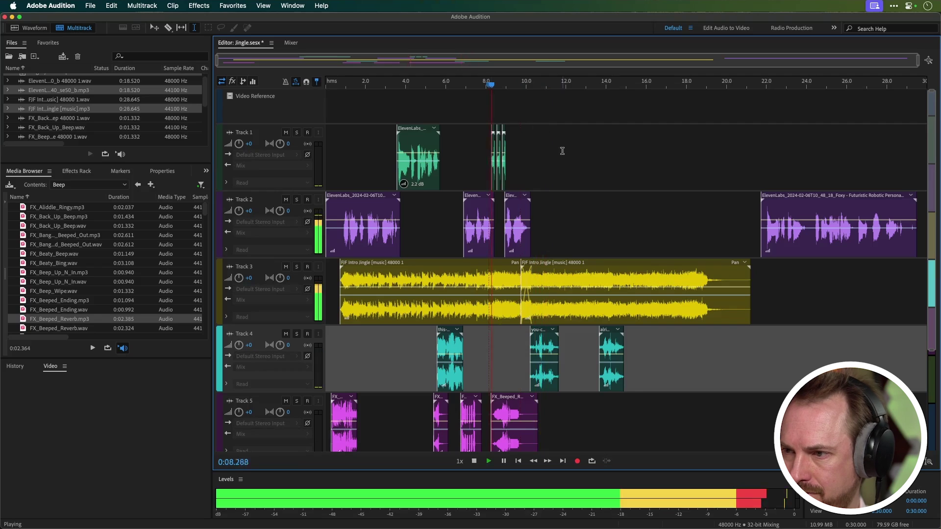
{"action": "scroll", "coordinate": [531, 78], "scroll_direction": "up", "scroll_amount": 5}
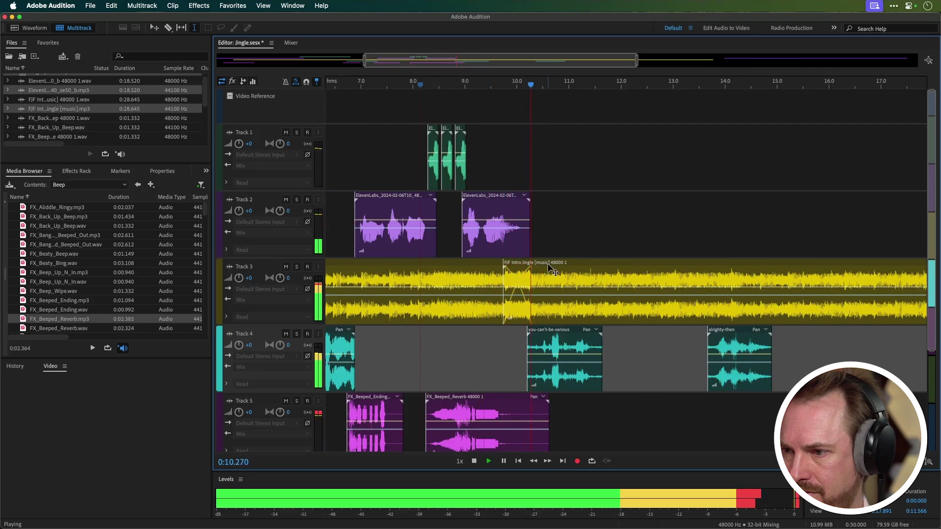
Step: Try the second music section at about 9.4 and 8.6 seconds on Track 3, auditioning the longer crossfade
{"action": "left_click_drag", "start_coordinate": [546, 263], "coordinate": [534, 263]}
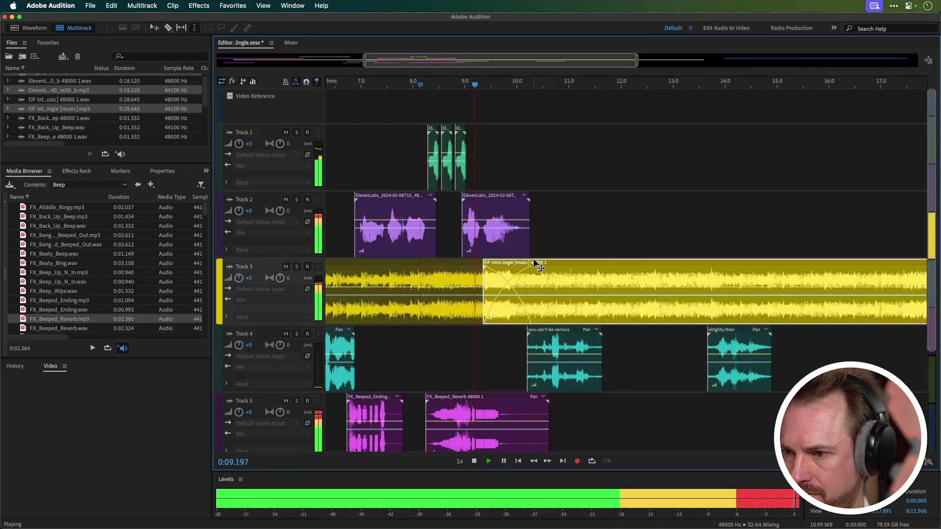
{"action": "left_click_drag", "start_coordinate": [538, 275], "coordinate": [507, 274]}
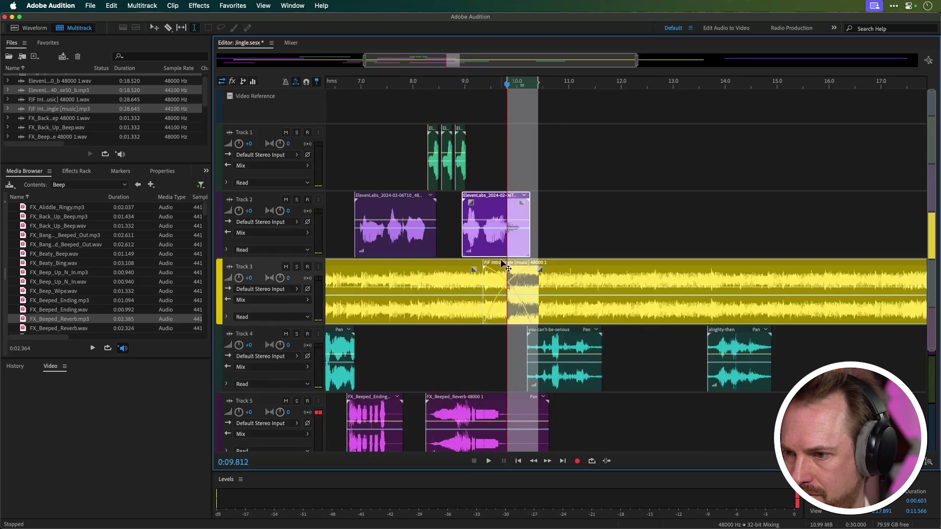
{"action": "left_click", "coordinate": [607, 250]}
{"action": "left_click_drag", "start_coordinate": [586, 263], "coordinate": [546, 263]}
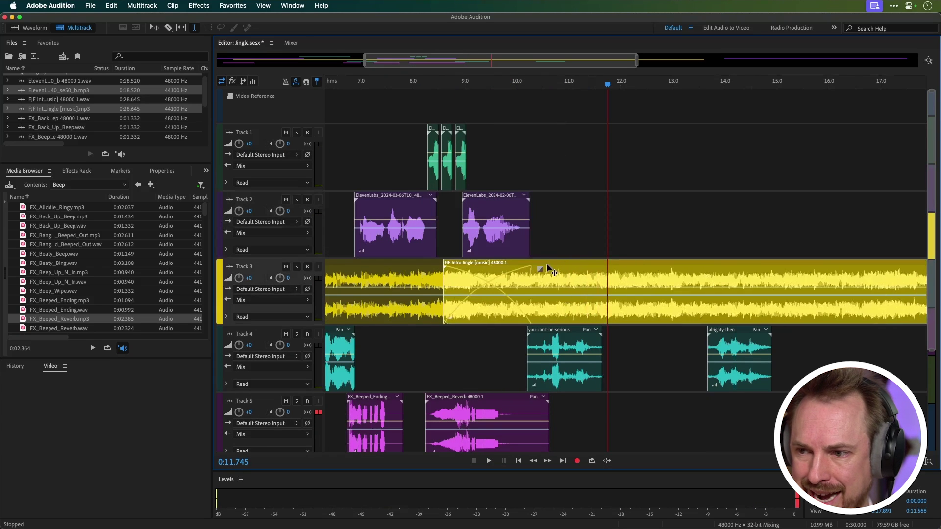
{"action": "left_click", "coordinate": [426, 339]}
{"action": "key", "text": "space"}
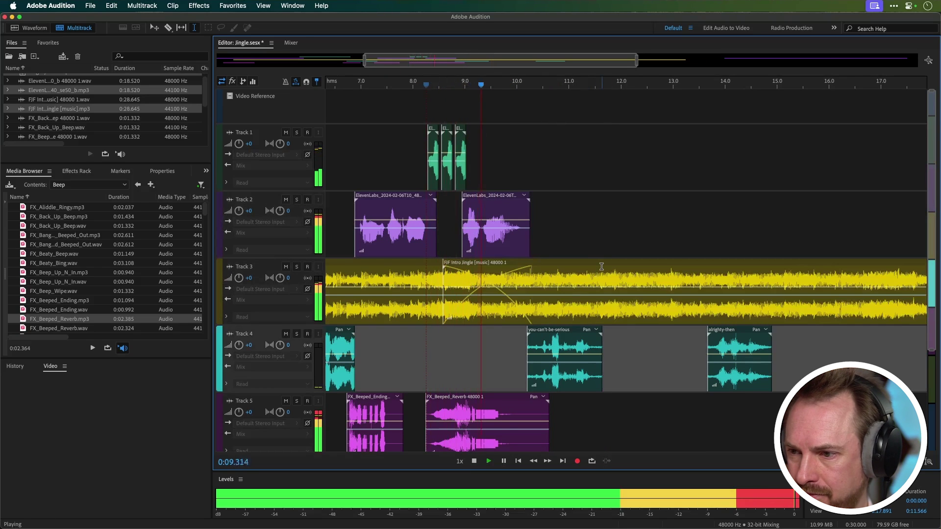
{"action": "key", "text": "space"}
Step: Try separating the second music section to start at about 11.7 seconds and listen to both sides of the gap
{"action": "left_click_drag", "start_coordinate": [590, 267], "coordinate": [755, 301]}
{"action": "key", "text": "space"}
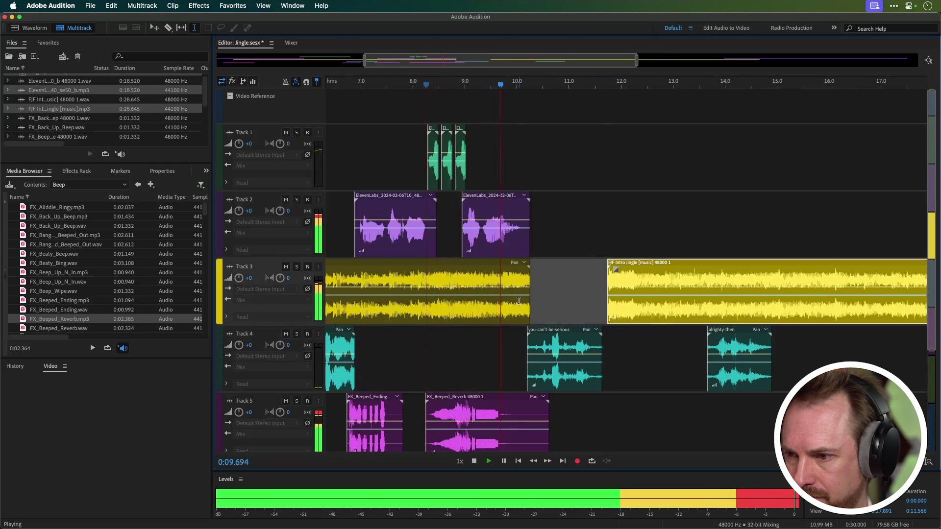
{"action": "left_click", "coordinate": [601, 241]}
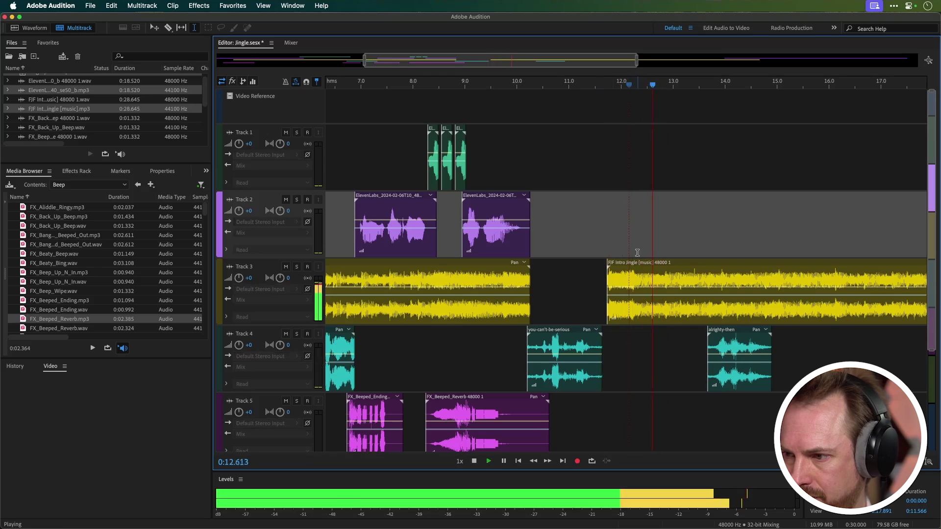
Step: Move the second music section to start at about 9.3 seconds, crossfading with the first, and audition the join
{"action": "left_click_drag", "start_coordinate": [639, 265], "coordinate": [511, 275]}
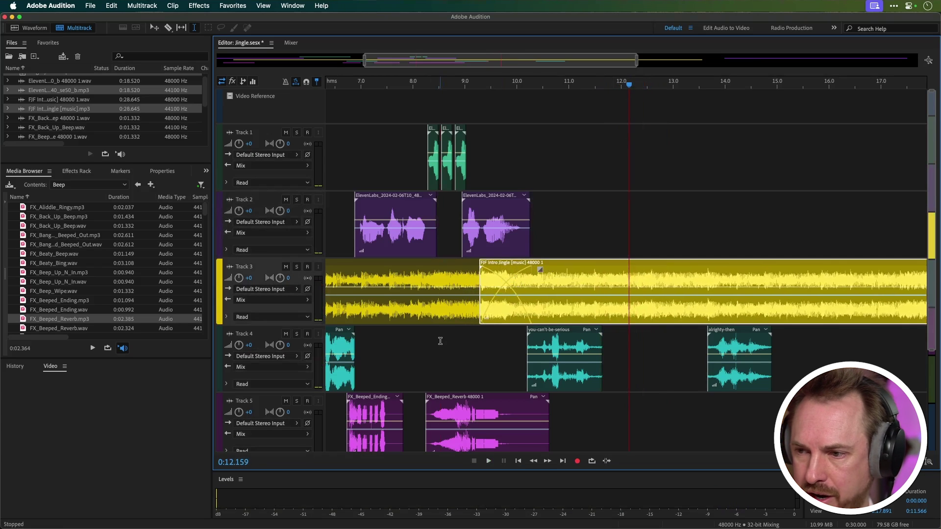
{"action": "left_click", "coordinate": [440, 341]}
{"action": "key", "text": "space"}
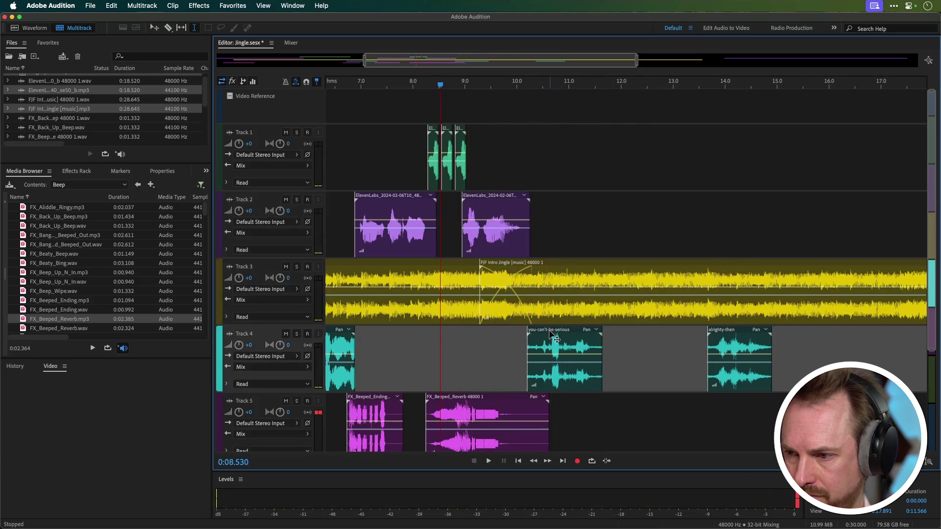
Step: Move the you-can't-be-serious clip on Track 4 earlier to start at about 10.0 seconds and audition it
{"action": "left_click_drag", "start_coordinate": [551, 334], "coordinate": [541, 335]}
{"action": "left_click", "coordinate": [451, 363]}
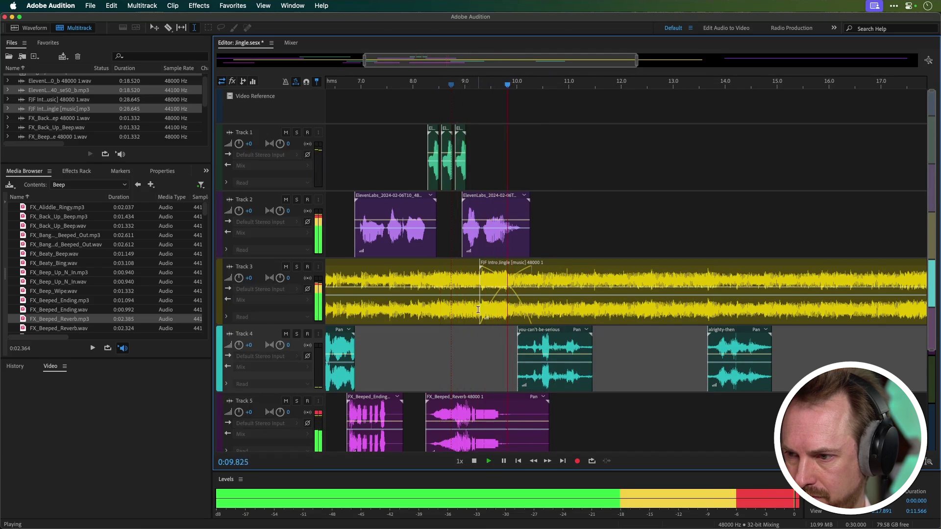
{"action": "key", "text": "space"}
Step: Trim the start of the second music section to about 9.7 seconds to shorten the crossfade, auditioning the join
{"action": "left_click_drag", "start_coordinate": [479, 311], "coordinate": [498, 311]}
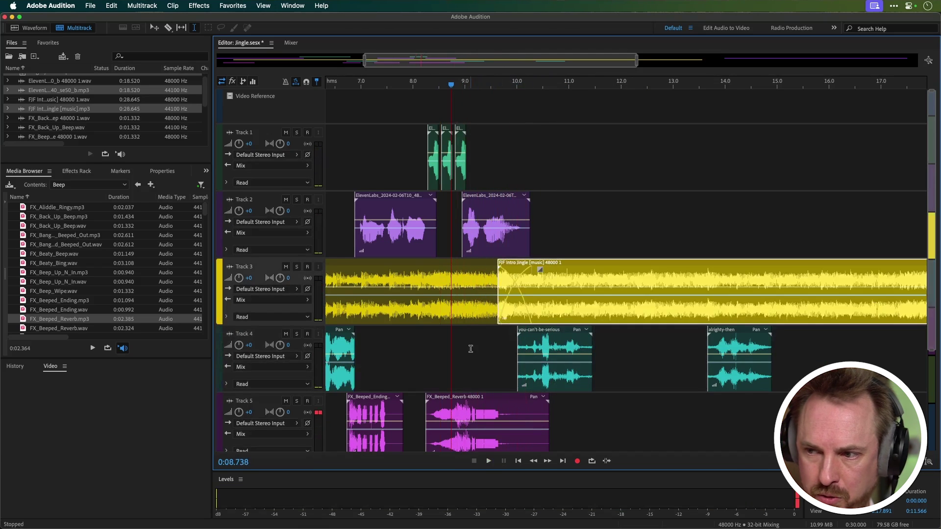
{"action": "left_click", "coordinate": [473, 349]}
{"action": "key", "text": "space"}
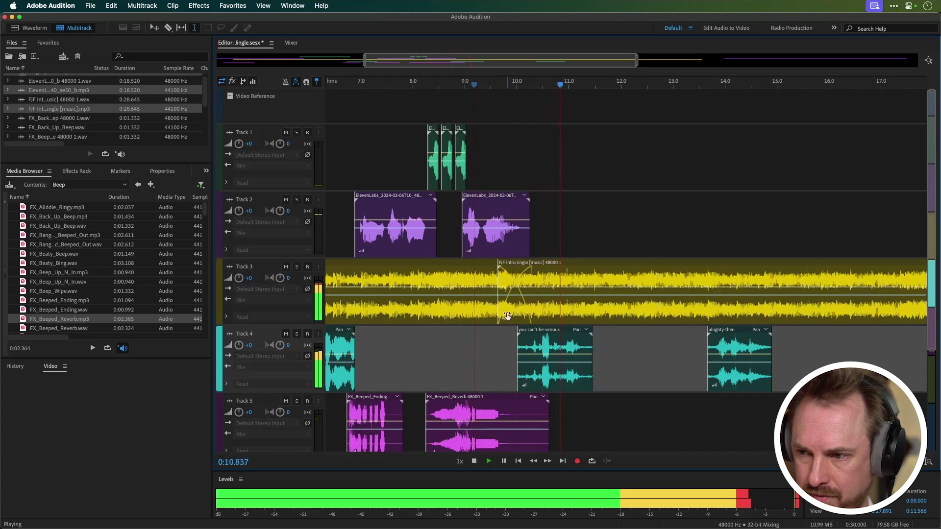
{"action": "key", "text": "space"}
{"action": "left_click_drag", "start_coordinate": [499, 310], "coordinate": [504, 311]}
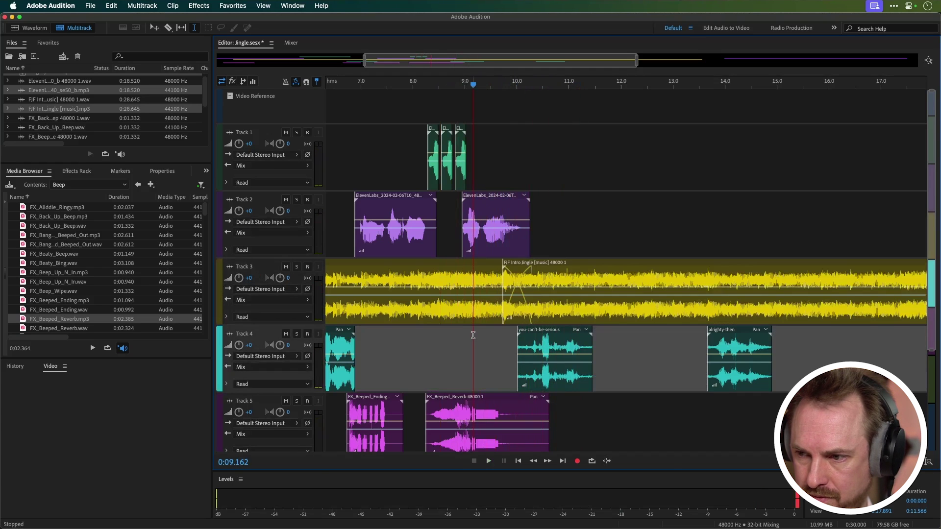
{"action": "key", "text": "space"}
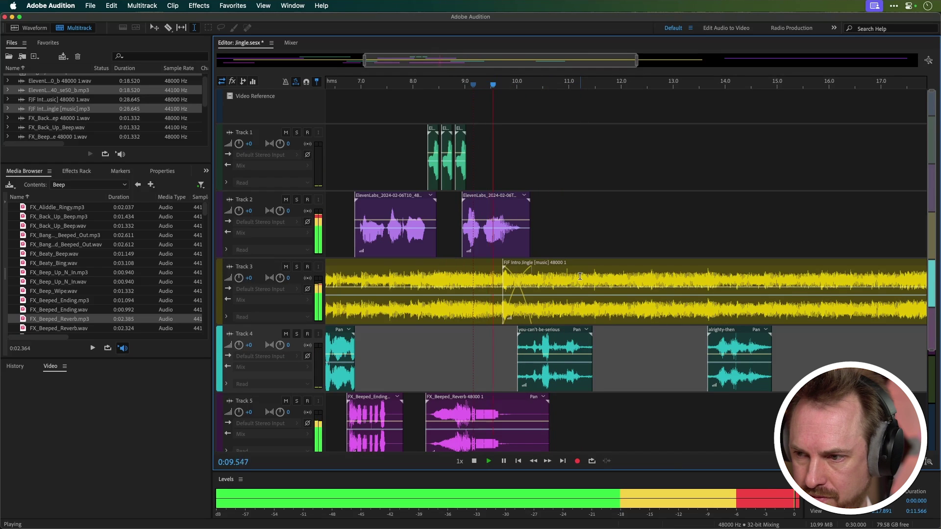
Step: Nudge the second music section slightly earlier on Track 3 and audition the transition from about 7.7 seconds
{"action": "left_click", "coordinate": [539, 265]}
{"action": "key", "text": "super+z"}
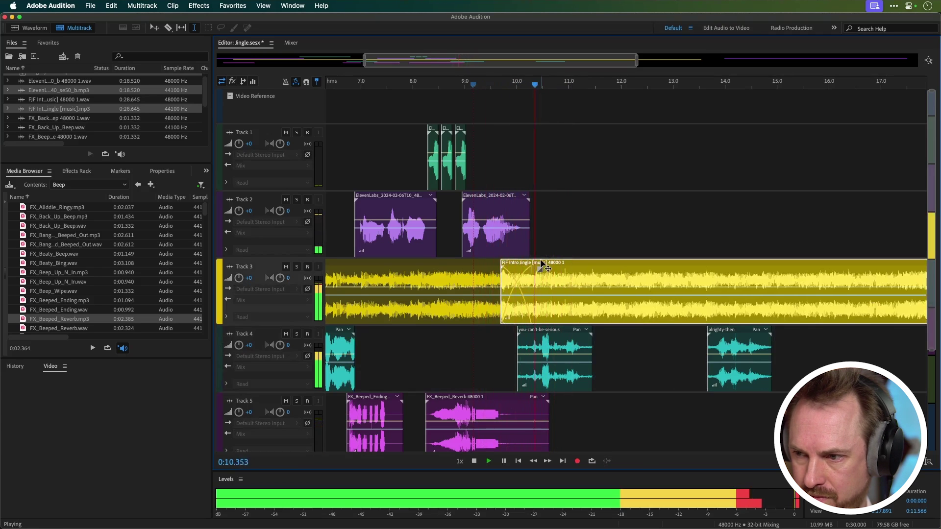
{"action": "left_click", "coordinate": [398, 358]}
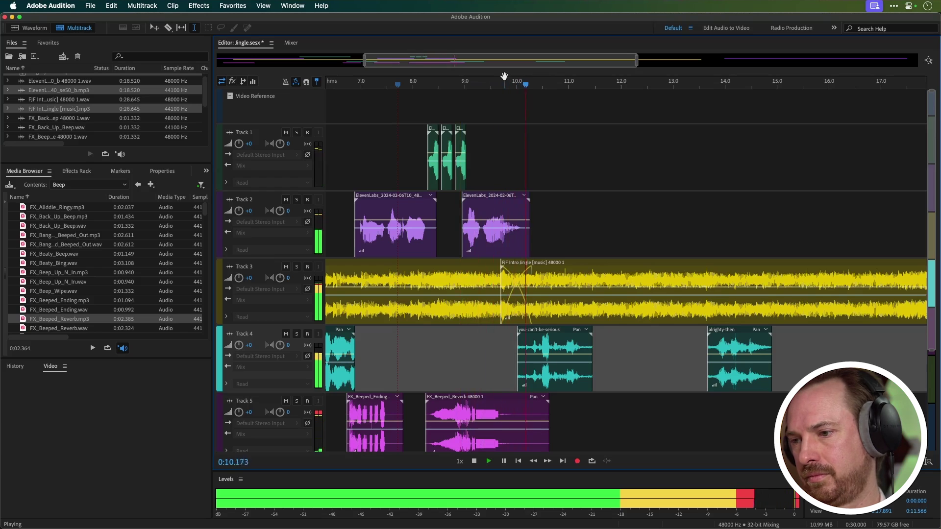
{"action": "key", "text": "space"}
Step: Bring the long voice clip on Track 2 back to start at about 10.7 seconds and audition it
{"action": "scroll", "coordinate": [504, 76], "scroll_direction": "down", "scroll_amount": 5}
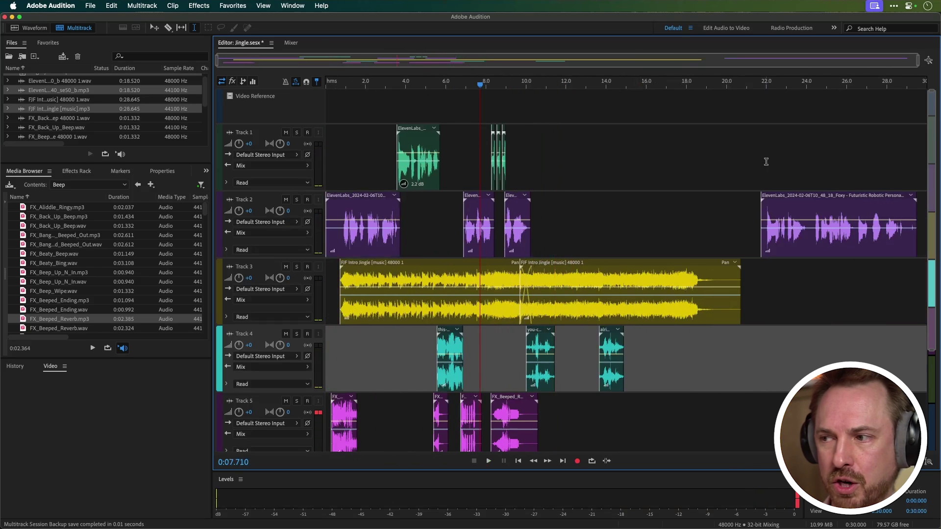
{"action": "left_click_drag", "start_coordinate": [776, 189], "coordinate": [557, 236]}
{"action": "left_click", "coordinate": [534, 187]}
{"action": "key", "text": "space"}
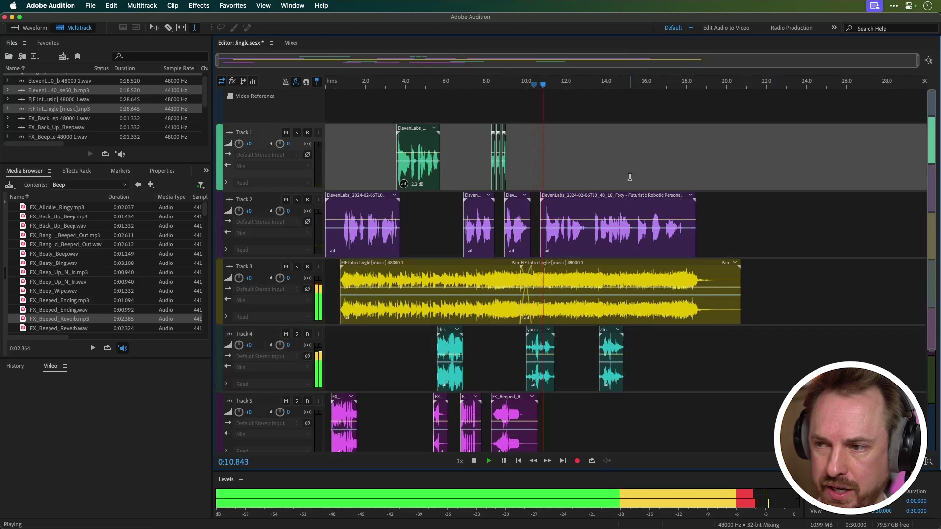
{"action": "key", "text": "space"}
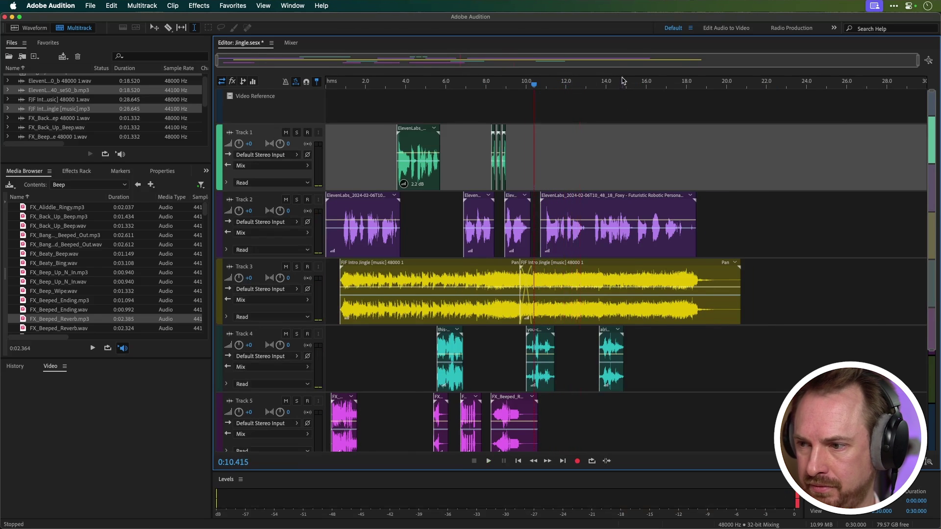
Step: Nudge the long voice clip to about 10.9 seconds and move the alrighty-then clip on Track 4 to about 16.2 seconds
{"action": "scroll", "coordinate": [620, 88], "scroll_direction": "up", "scroll_amount": 3}
{"action": "key", "text": "space"}
{"action": "key", "text": "space"}
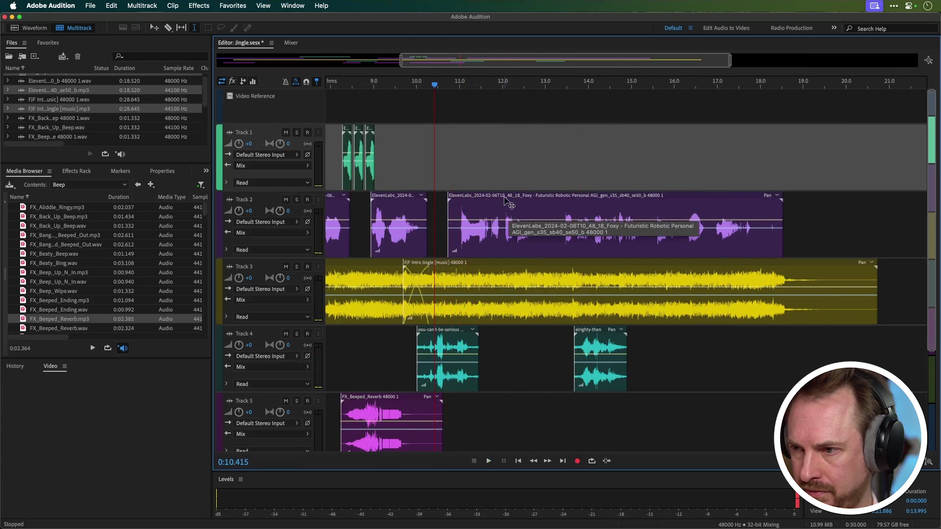
{"action": "left_click_drag", "start_coordinate": [507, 201], "coordinate": [515, 201]}
{"action": "key", "text": "space"}
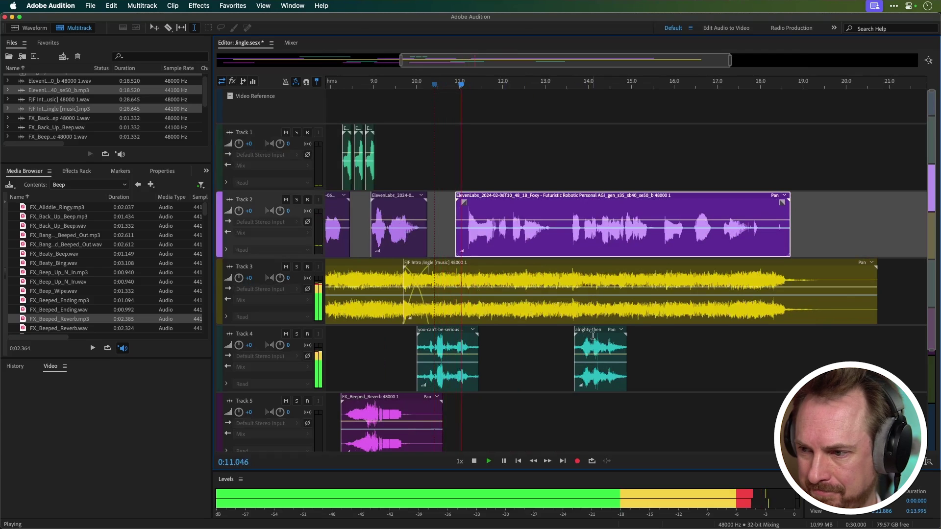
{"action": "left_click_drag", "start_coordinate": [593, 337], "coordinate": [704, 336]}
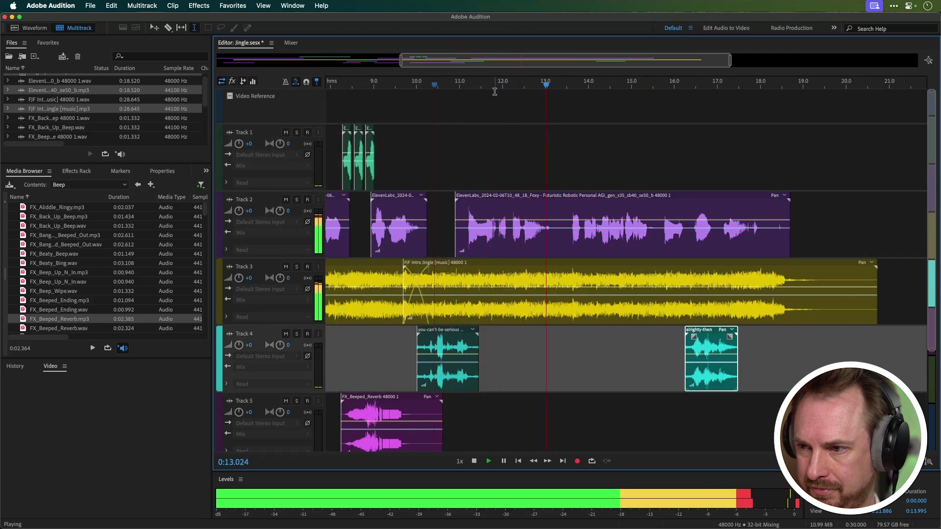
{"action": "key", "text": "space"}
Step: Split the long voice clip on Track 2 at about 11.4 seconds and move the remainder to about 11.7 seconds, auditioning its timing
{"action": "scroll", "coordinate": [519, 77], "scroll_direction": "up", "scroll_amount": 3}
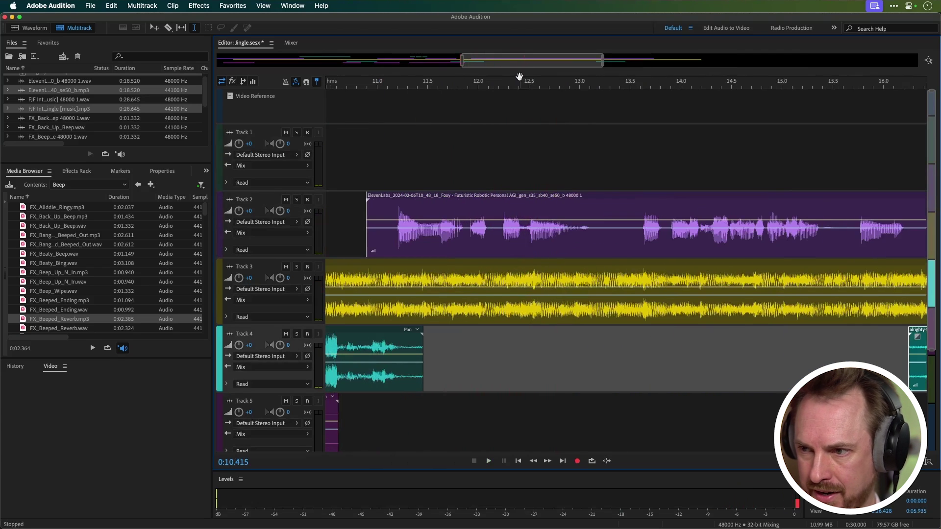
{"action": "left_click", "coordinate": [422, 249]}
{"action": "key", "text": "super+k"}
{"action": "left_click_drag", "start_coordinate": [440, 197], "coordinate": [488, 199]}
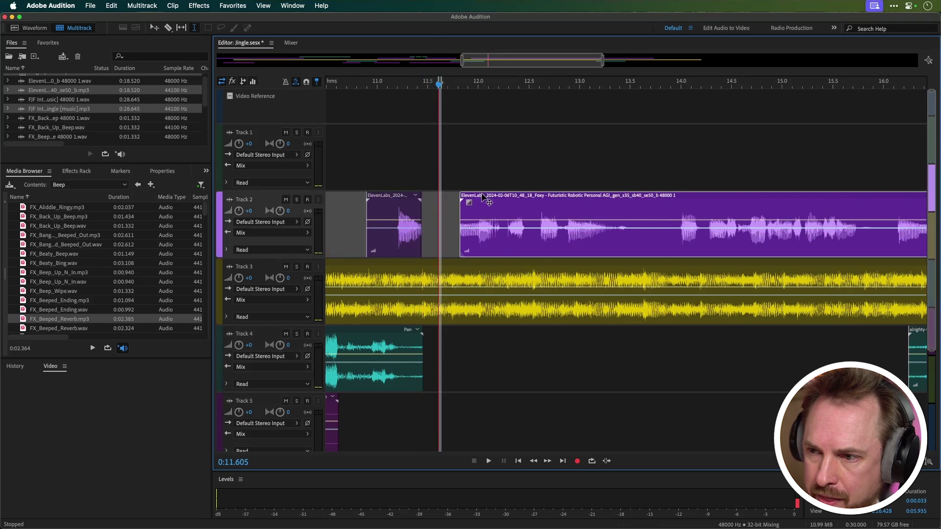
{"action": "left_click", "coordinate": [451, 186]}
{"action": "key", "text": "space"}
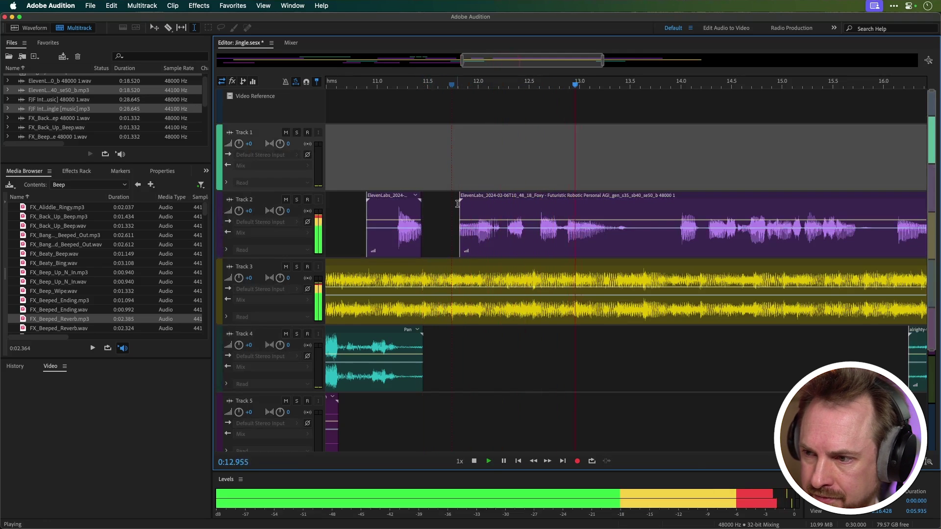
{"action": "left_click_drag", "start_coordinate": [528, 201], "coordinate": [518, 202]}
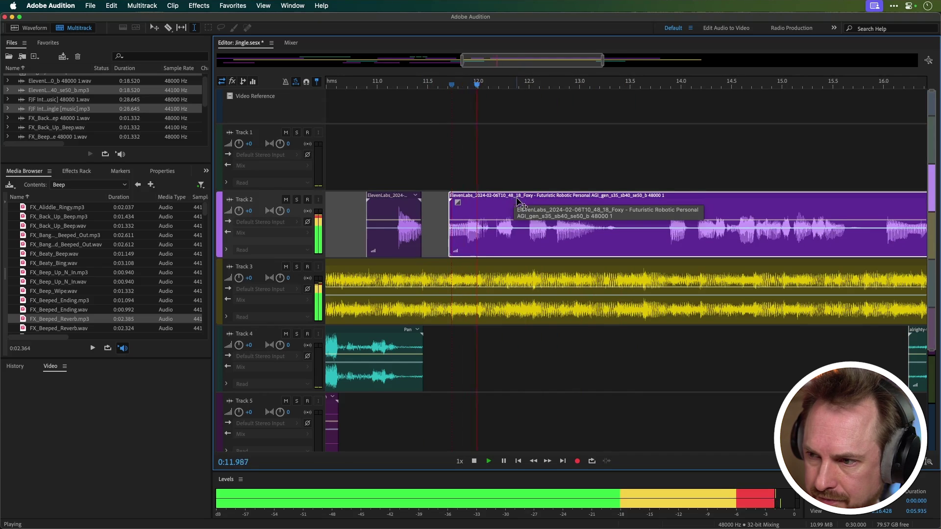
{"action": "key", "text": "space"}
Step: Fill the voice gap between about 11.4 and 11.7 seconds on Track 2 with short stuttered snippet copies and audition it
{"action": "left_click_drag", "start_coordinate": [459, 225], "coordinate": [444, 199]}
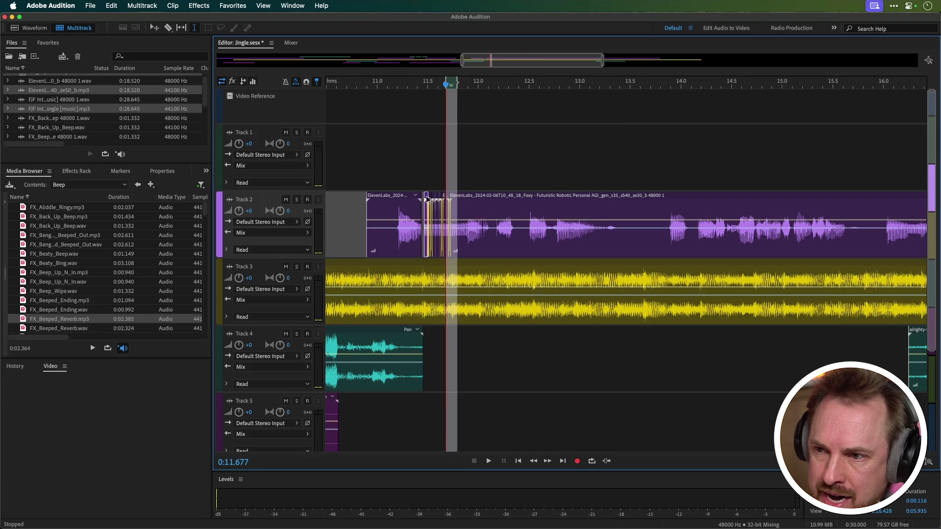
{"action": "left_click", "coordinate": [362, 185]}
{"action": "key", "text": "space"}
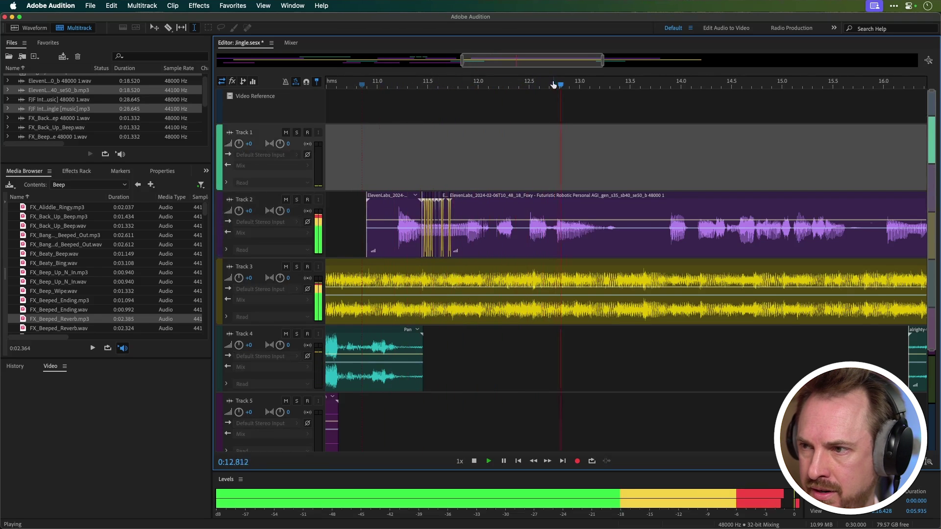
{"action": "scroll", "coordinate": [554, 85], "scroll_direction": "down", "scroll_amount": 3}
{"action": "key", "text": "space"}
Step: Cut the long voice clip after about 13.5 seconds, move the following part to Track 1 at about 13.4 seconds, and audition it
{"action": "left_click_drag", "start_coordinate": [595, 252], "coordinate": [612, 252]}
{"action": "key", "text": "Delete"}
{"action": "left_click", "coordinate": [628, 197]}
{"action": "left_click_drag", "start_coordinate": [627, 197], "coordinate": [604, 130]}
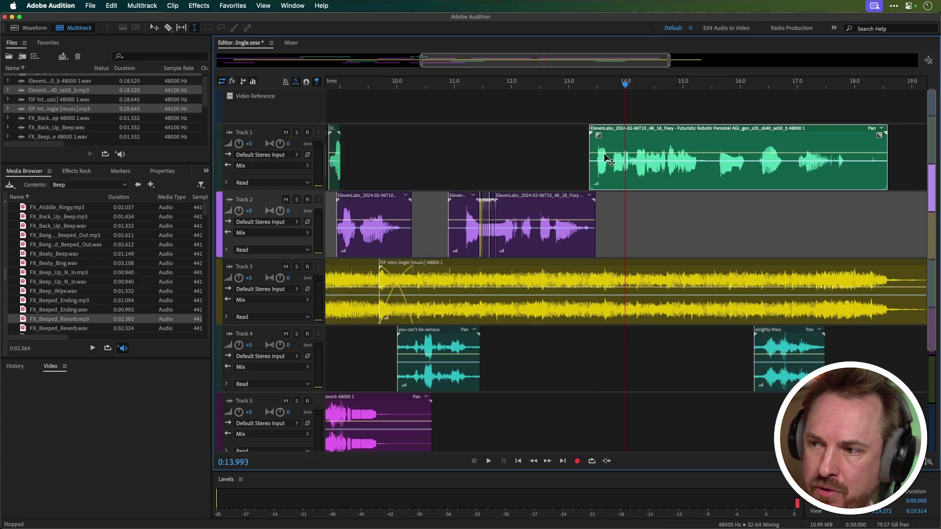
{"action": "left_click", "coordinate": [576, 162]}
{"action": "key", "text": "space"}
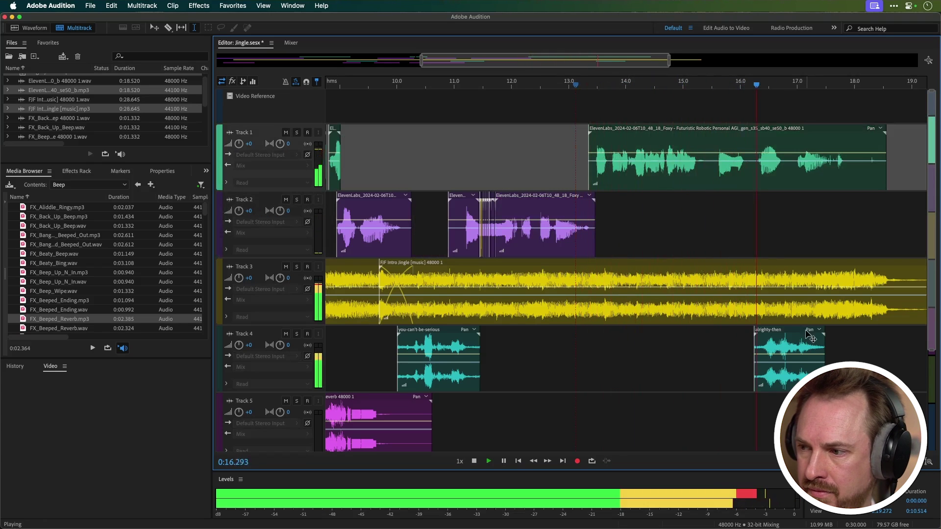
{"action": "key", "text": "space"}
Step: Move the alrighty-then clip on Track 4 later to start at about 18.3 seconds and audition the passage before it
{"action": "left_click_drag", "start_coordinate": [795, 334], "coordinate": [914, 335]}
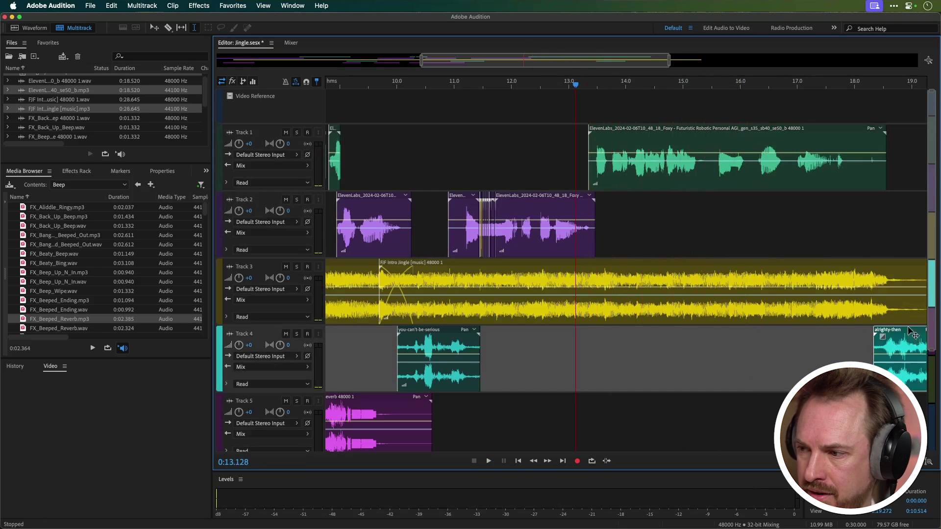
{"action": "left_click", "coordinate": [692, 359]}
{"action": "key", "text": "space"}
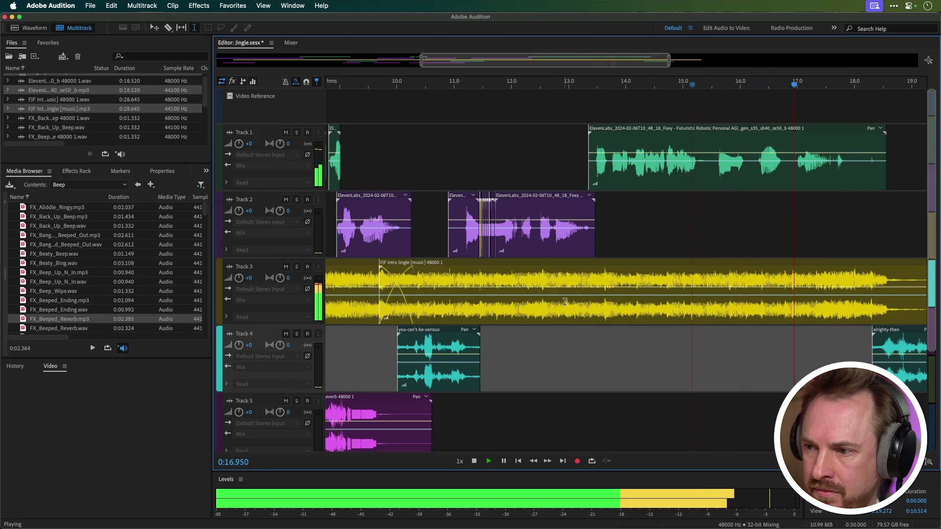
Step: Lower the second music section's volume envelope from about 13.6 seconds, under the voice clip on Track 1
{"action": "left_click", "coordinate": [597, 292]}
{"action": "key", "text": "space"}
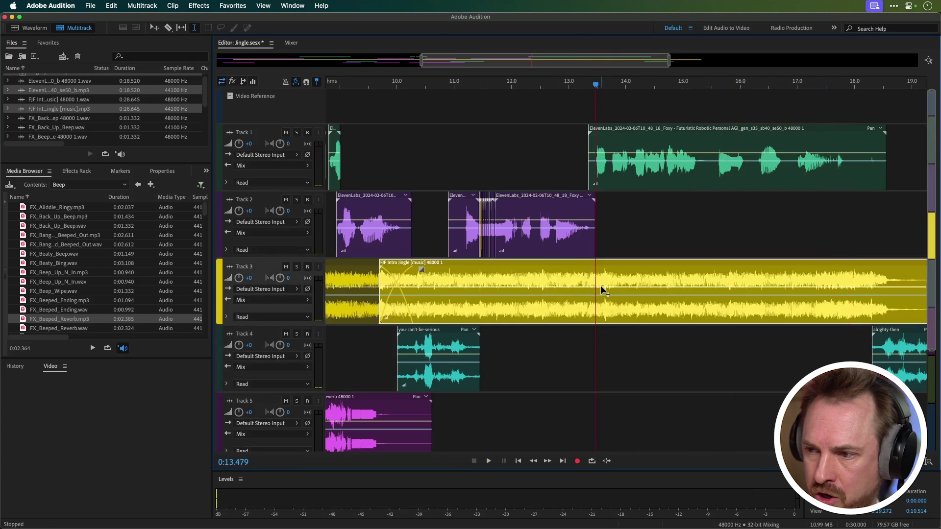
{"action": "left_click_drag", "start_coordinate": [607, 290], "coordinate": [607, 304]}
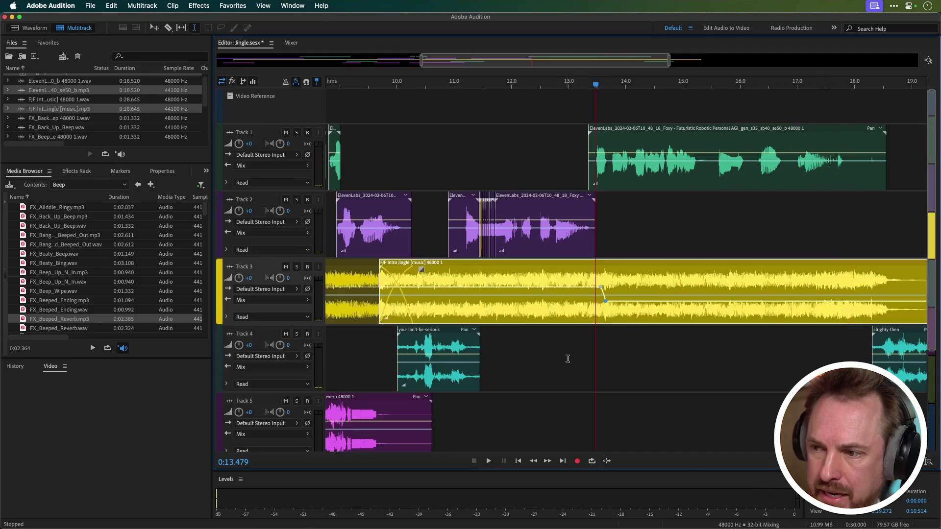